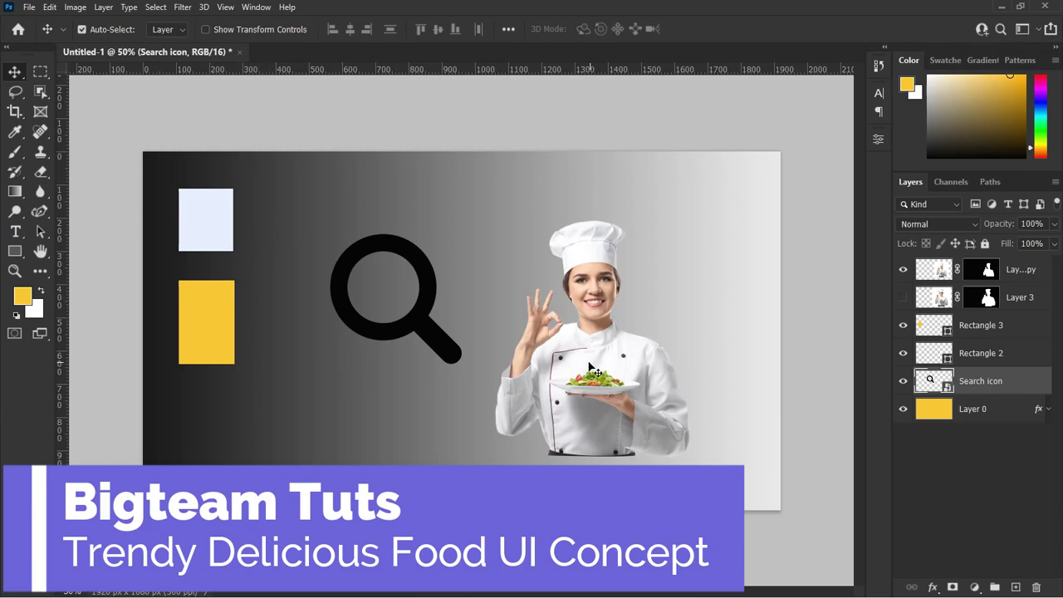
# Start a new document with a width of 1920 px, a height of 1080 px and a resolution of 300 pixels per inch
pyautogui.click(31, 9)
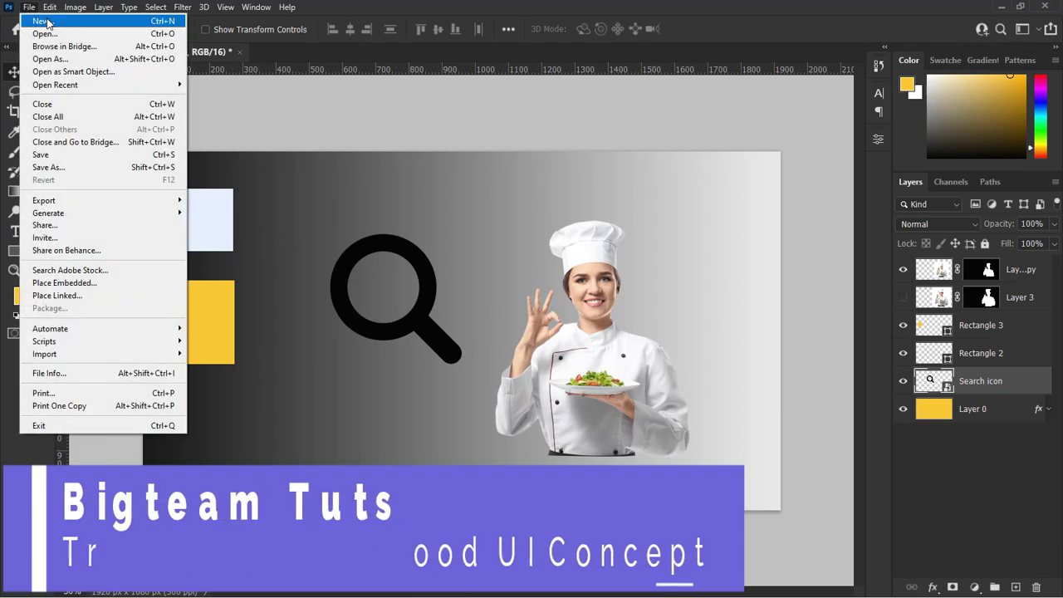
pyautogui.click(43, 21)
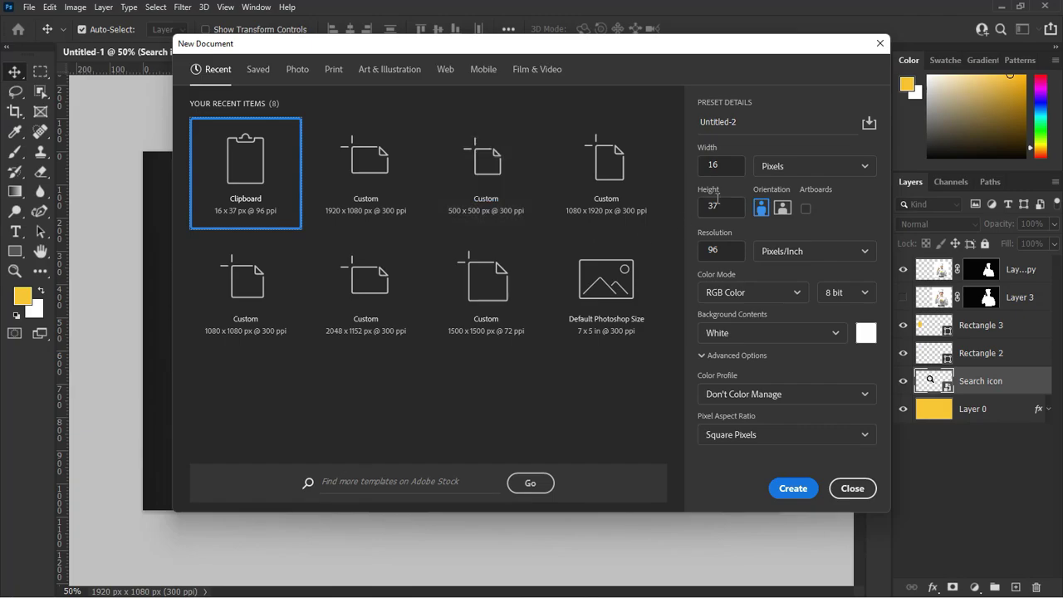
pyautogui.click(724, 165)
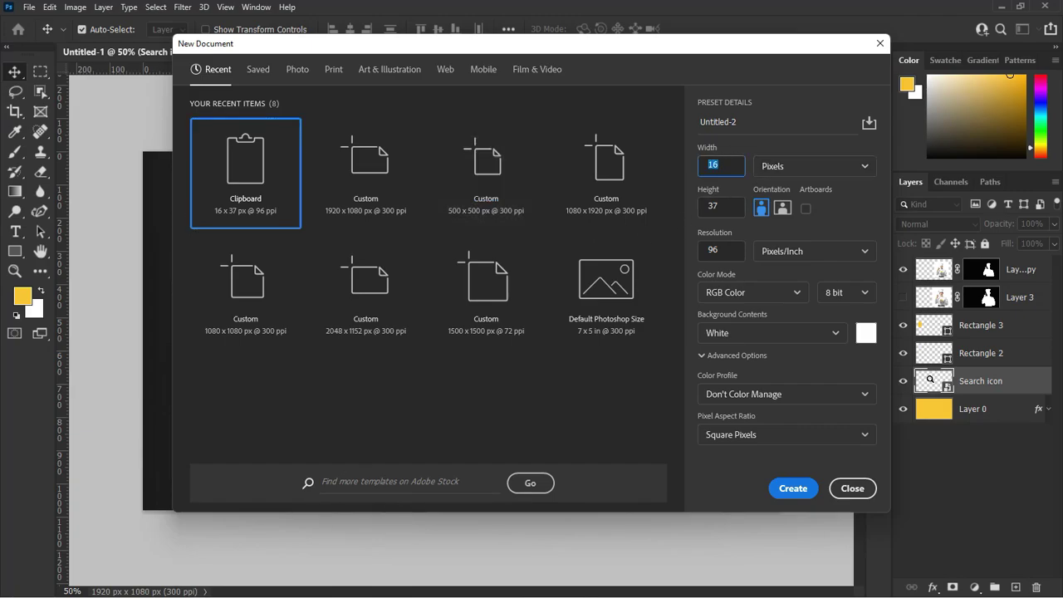
pyautogui.press('BackSpace')
pyautogui.write('920')
pyautogui.click(701, 203)
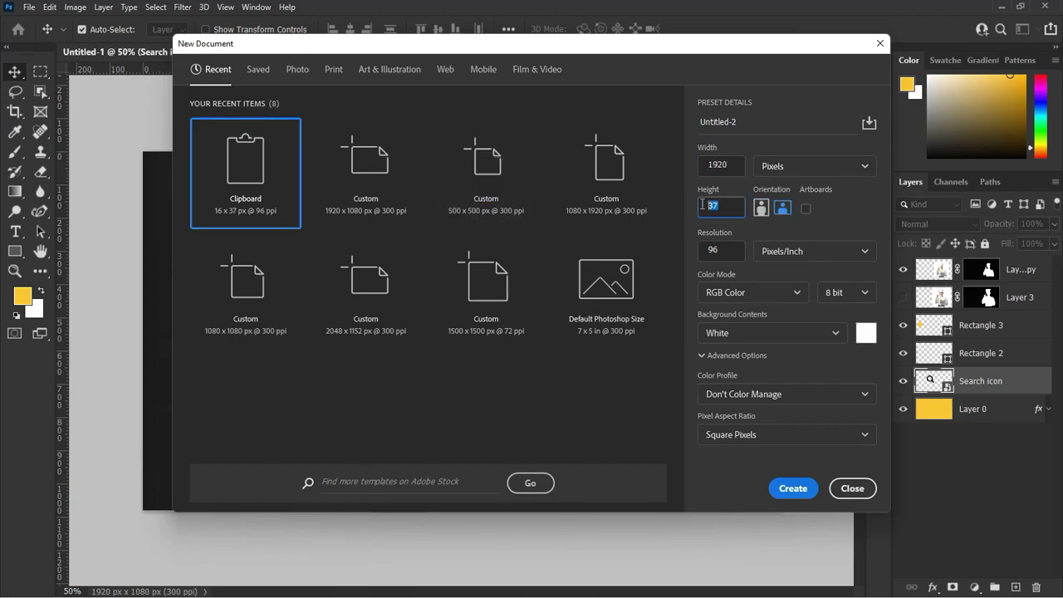
pyautogui.write('1080')
pyautogui.click(721, 249)
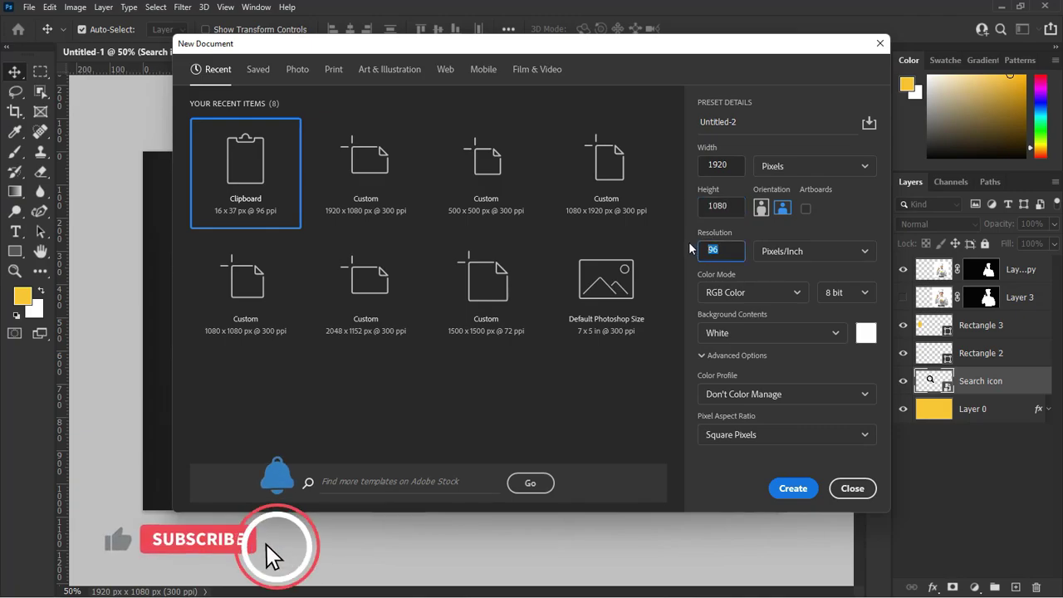
pyautogui.write('300')
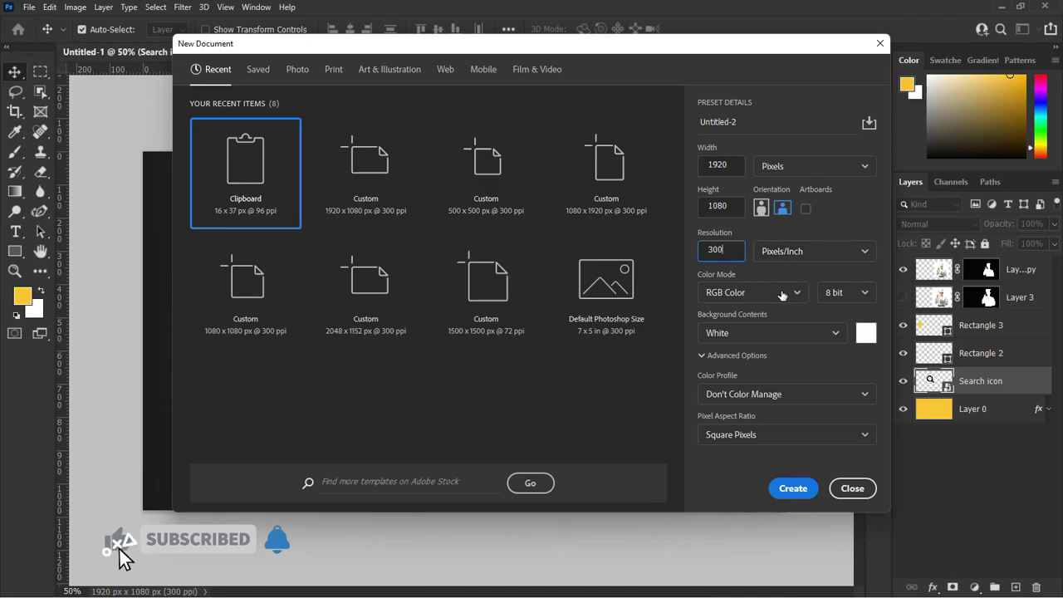
# Set the new document's colour depth to 16 bit, name it "Food UI" and create it
pyautogui.click(865, 294)
pyautogui.click(866, 294)
pyautogui.click(843, 334)
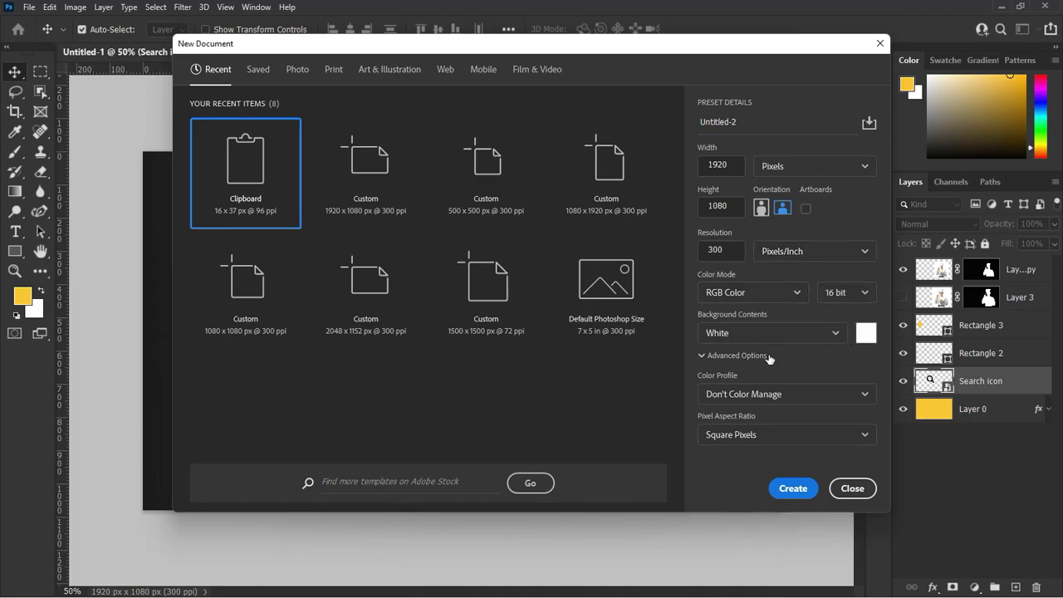
pyautogui.moveTo(750, 123); pyautogui.dragTo(691, 123)
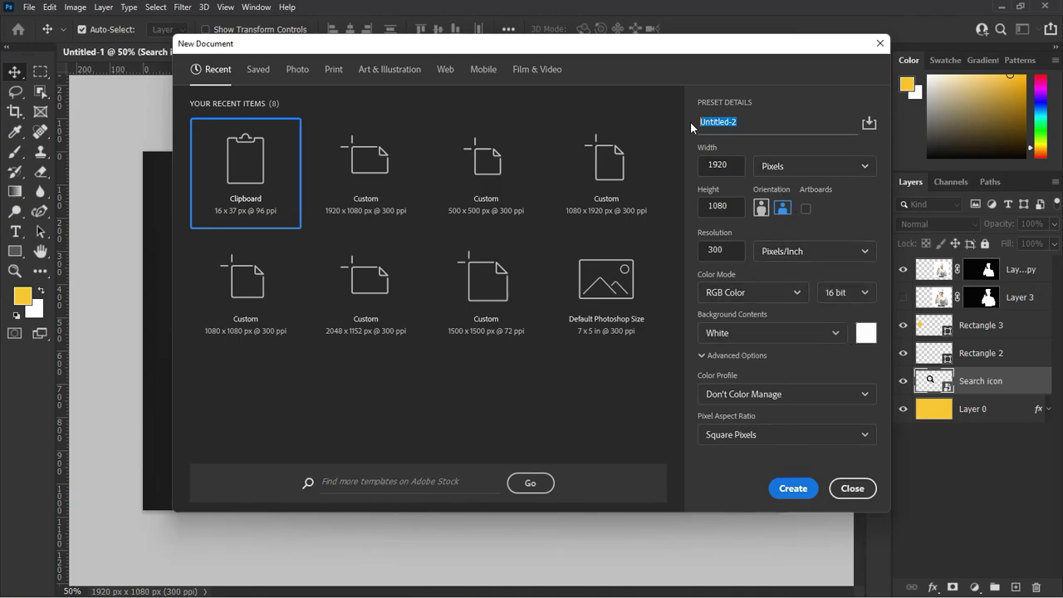
pyautogui.write('Food ')
pyautogui.write('Ui')
pyautogui.write('I')
pyautogui.click(794, 490)
# Unlock the white background layer and rename it "BG"
pyautogui.click(1038, 269)
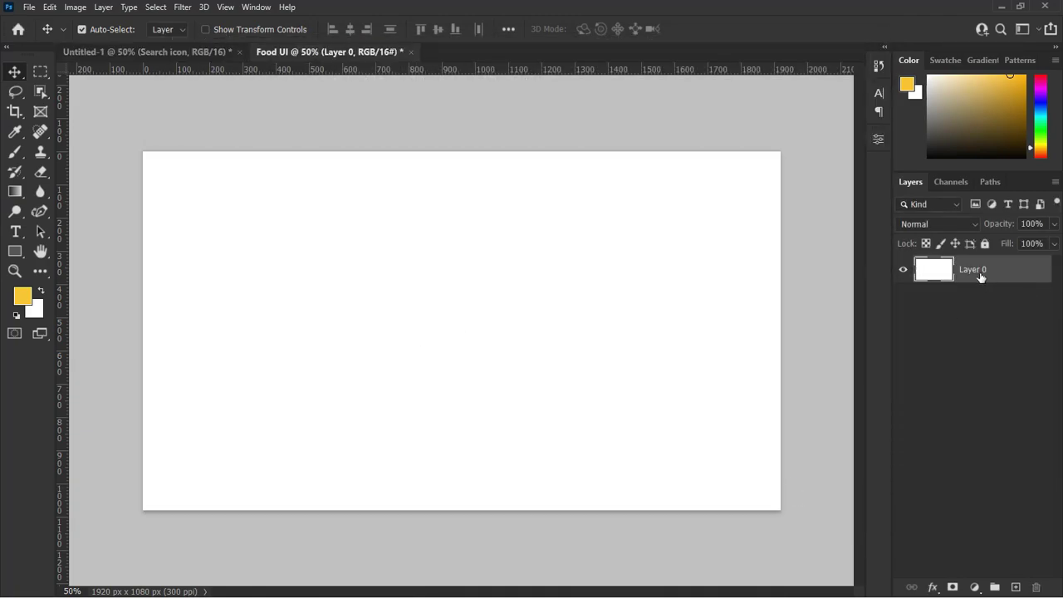
pyautogui.doubleClick(978, 270)
pyautogui.write('BG')
pyautogui.press('Return')
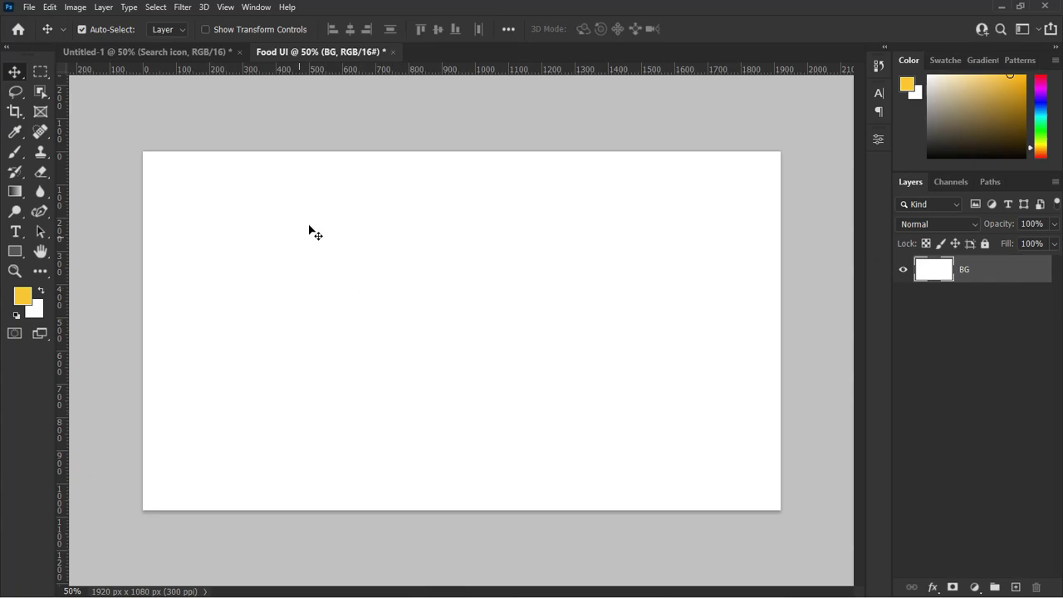
# Confirm the yellow ffc62b from the Untitled-1 document as foreground colour and fill Food UI's BG layer with it
pyautogui.click(165, 49)
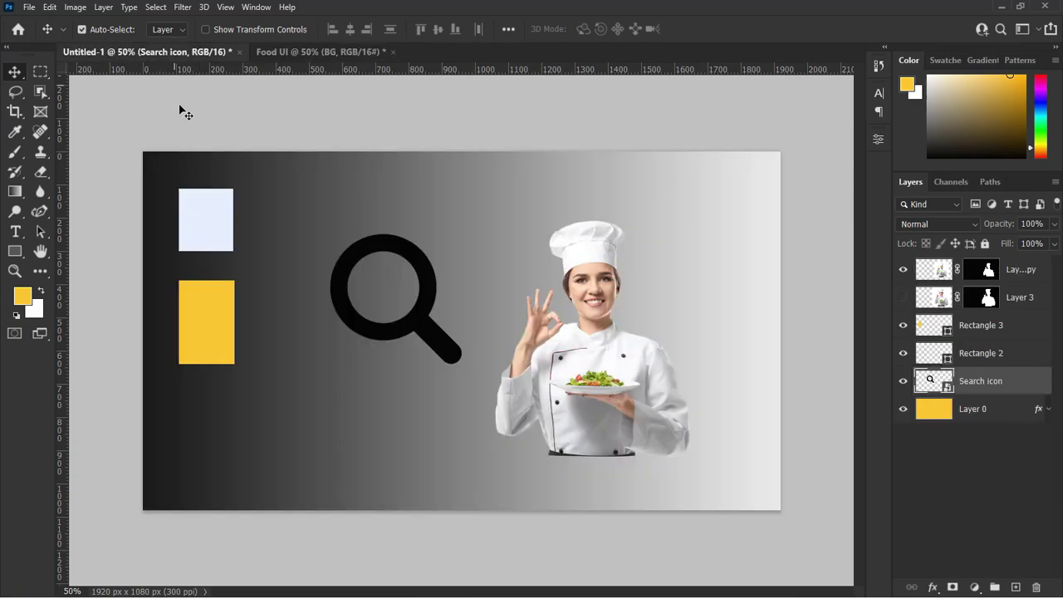
pyautogui.click(205, 317)
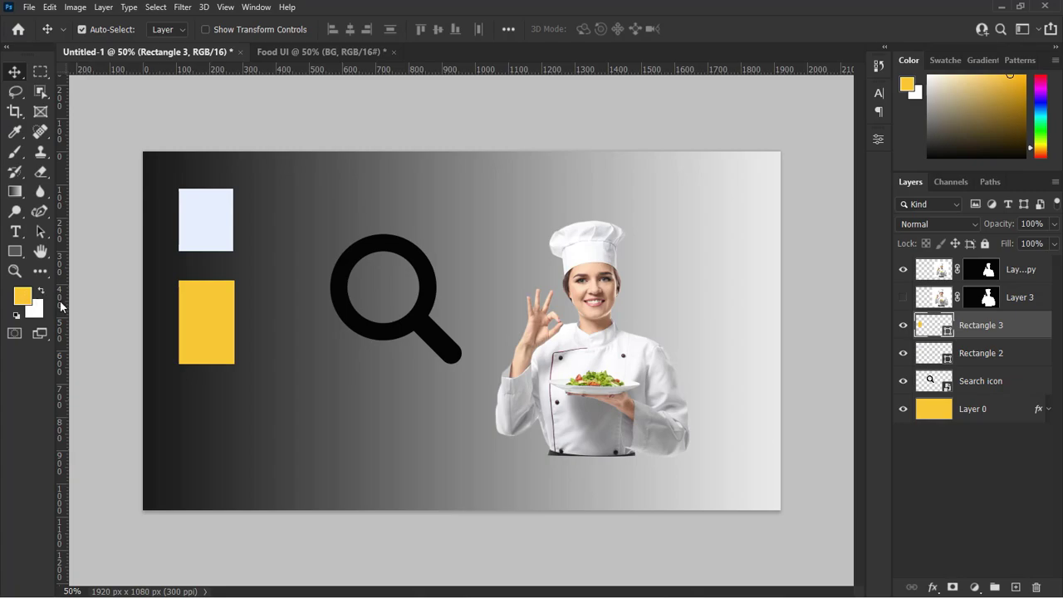
pyautogui.click(23, 298)
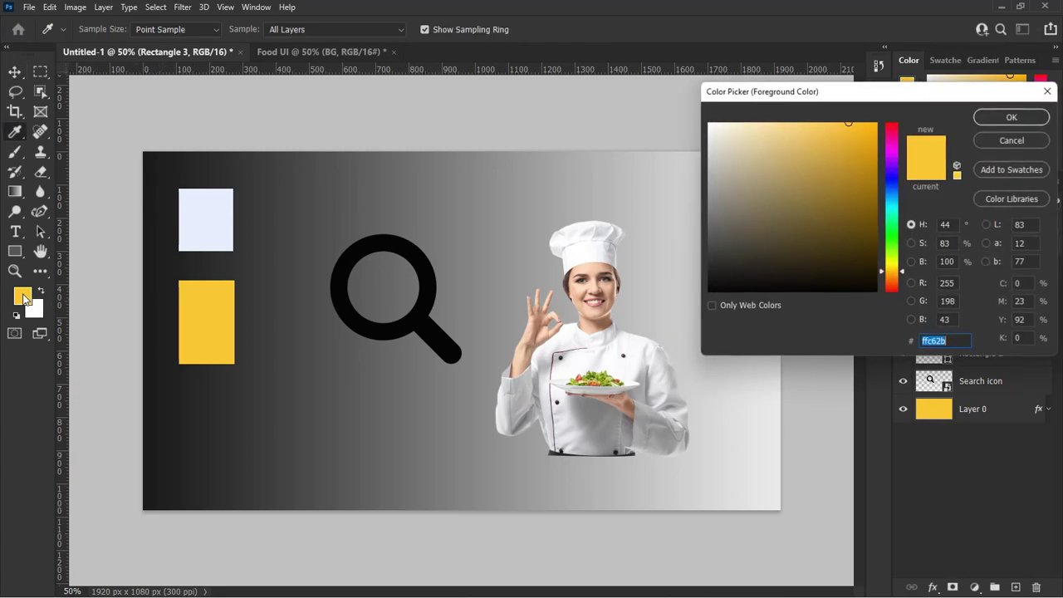
pyautogui.click(1008, 120)
pyautogui.click(344, 55)
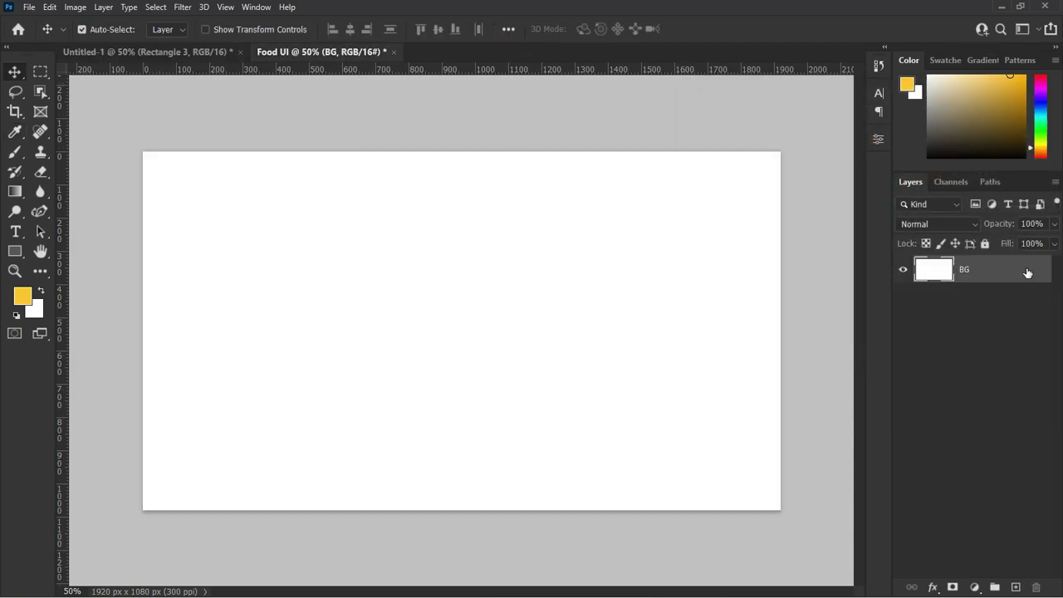
pyautogui.hotkey('alt', 'BackSpace')
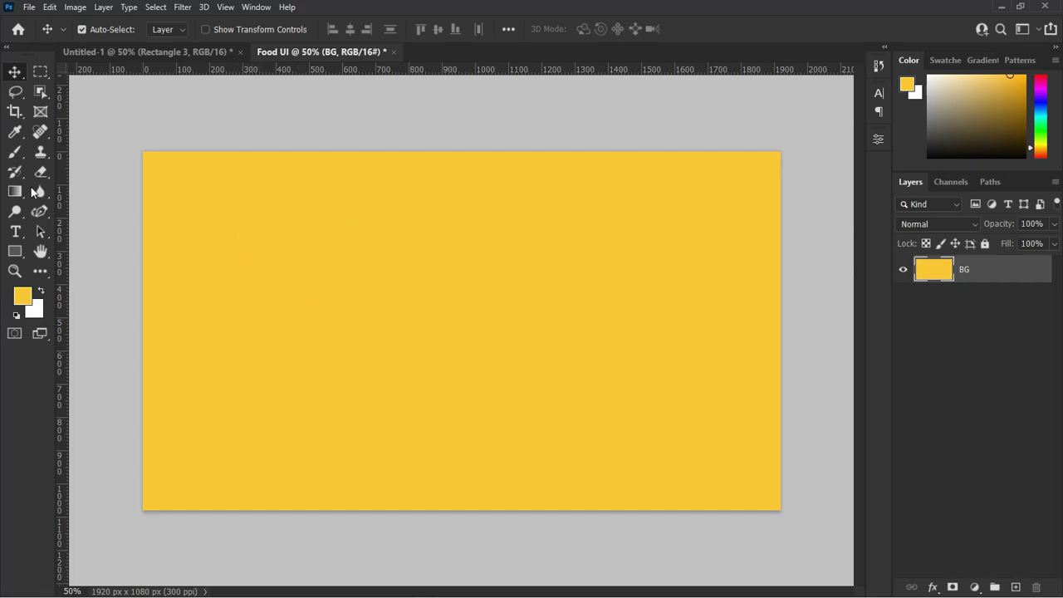
# Create a white rectangle shape 1700 px wide and 800 px high on the yellow canvas
pyautogui.click(15, 252)
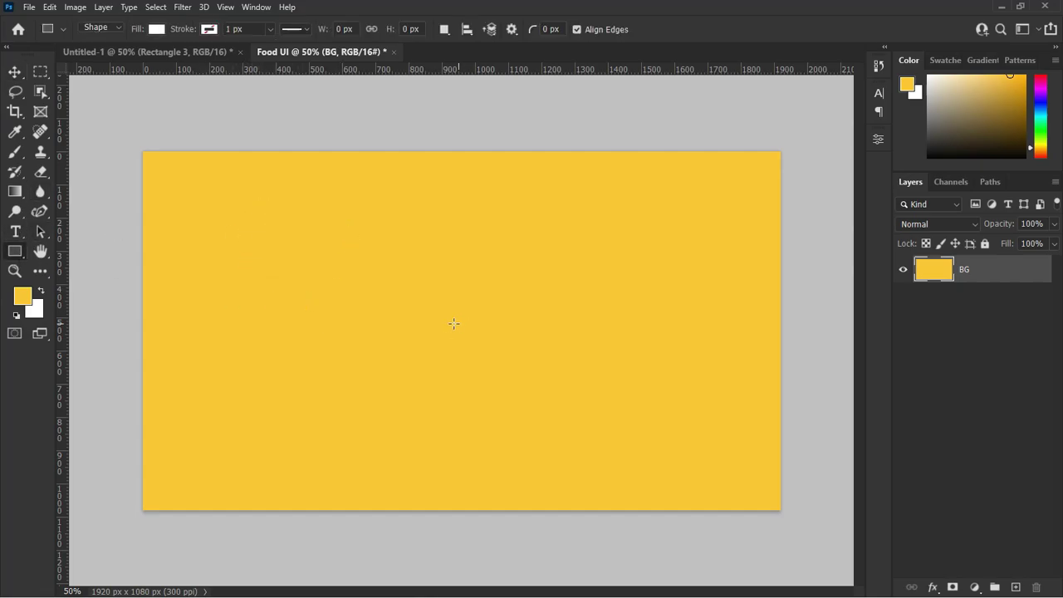
pyautogui.click(431, 300)
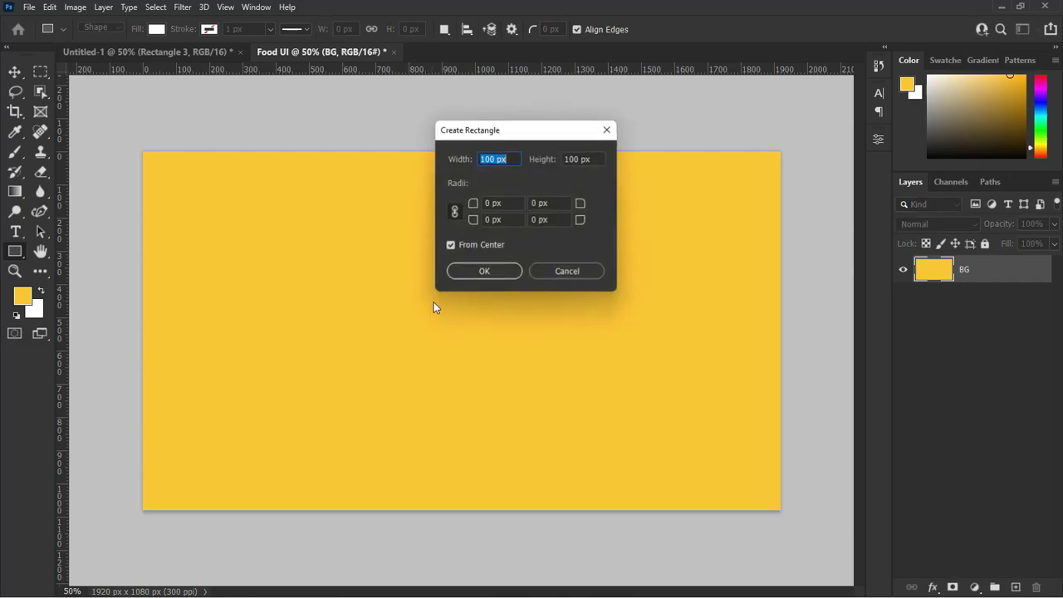
pyautogui.click(490, 159)
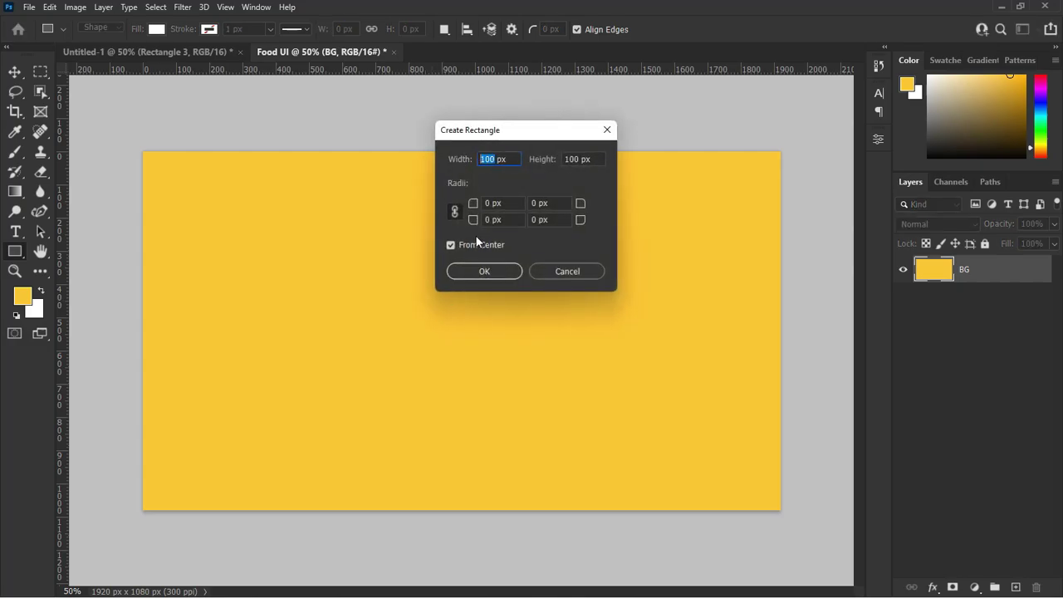
pyautogui.write('1700')
pyautogui.doubleClick(579, 159)
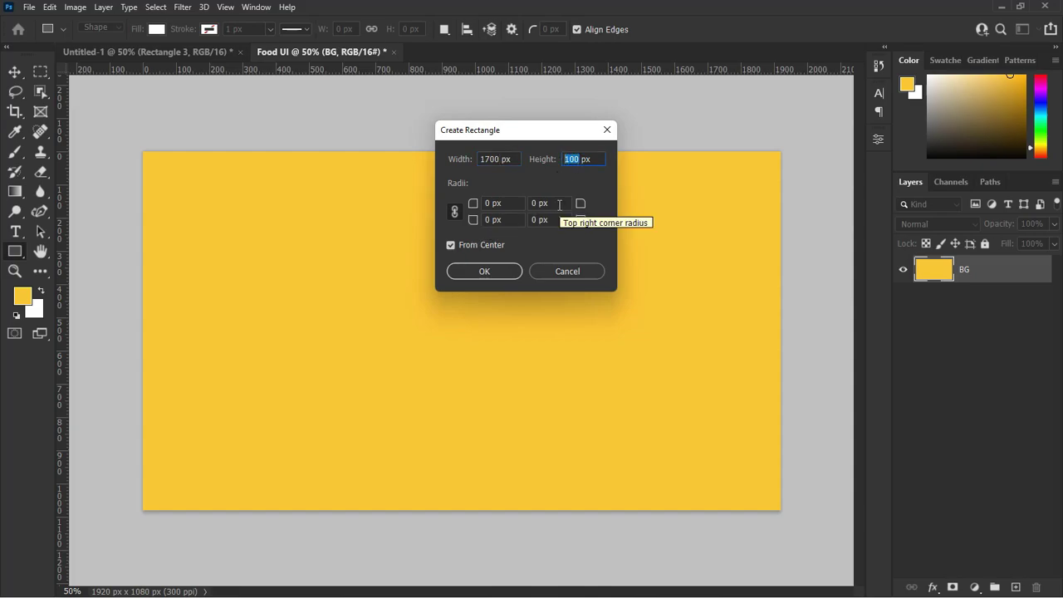
pyautogui.write('800')
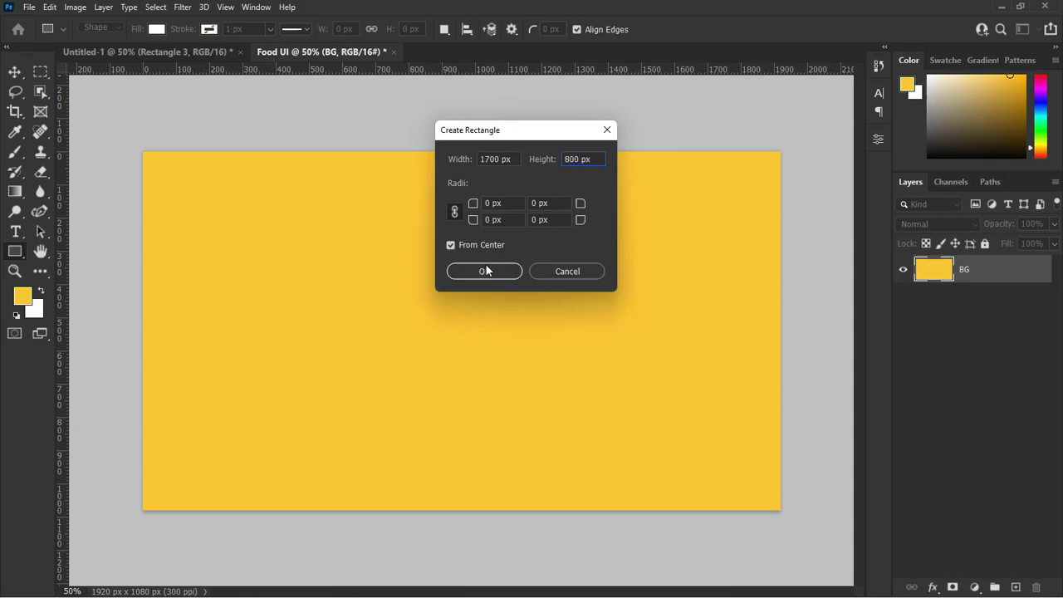
pyautogui.click(486, 271)
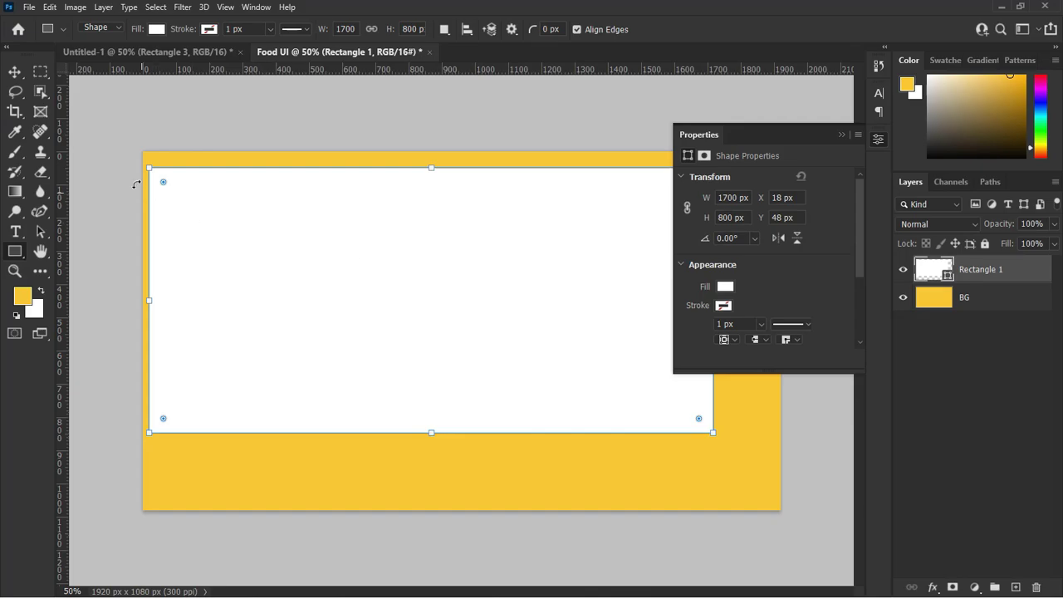
# Set the white rectangle's height to 900 px and centre it on the canvas
pyautogui.click(16, 73)
pyautogui.moveTo(420, 290); pyautogui.dragTo(443, 318)
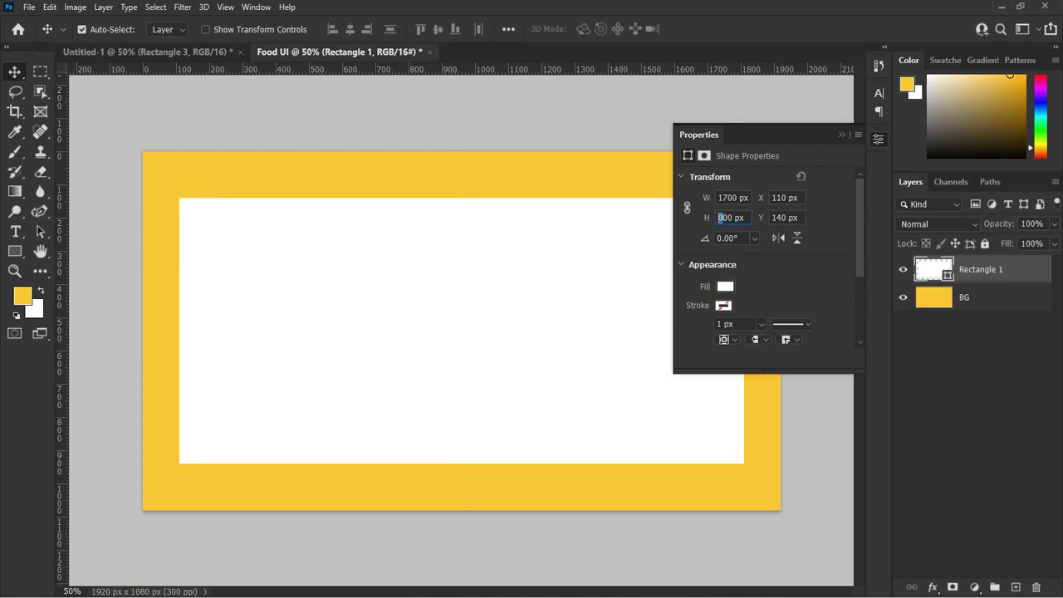
pyautogui.write('9')
pyautogui.click(538, 301)
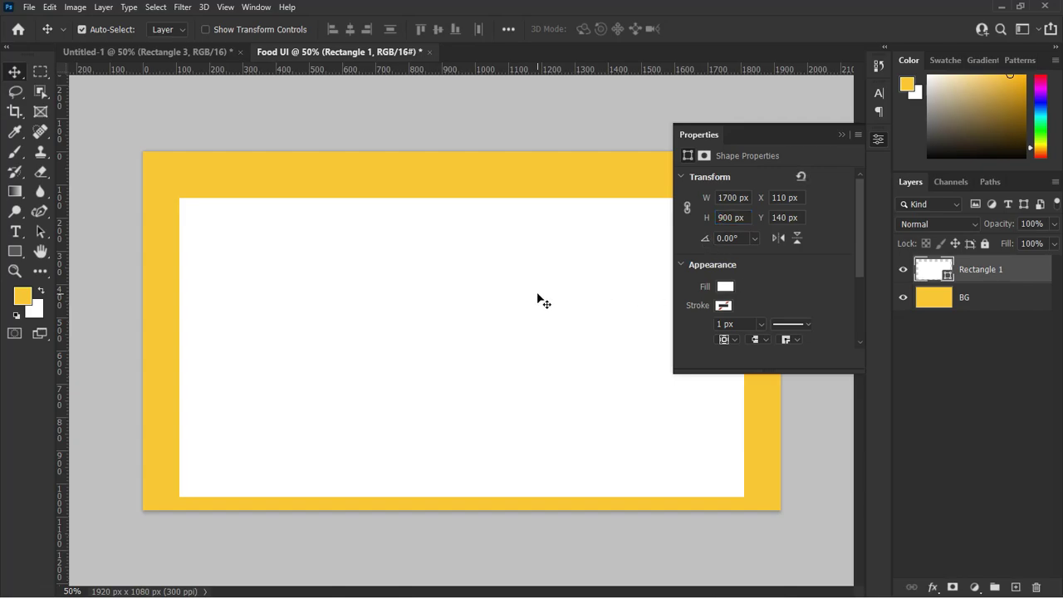
pyautogui.moveTo(510, 313); pyautogui.dragTo(513, 306)
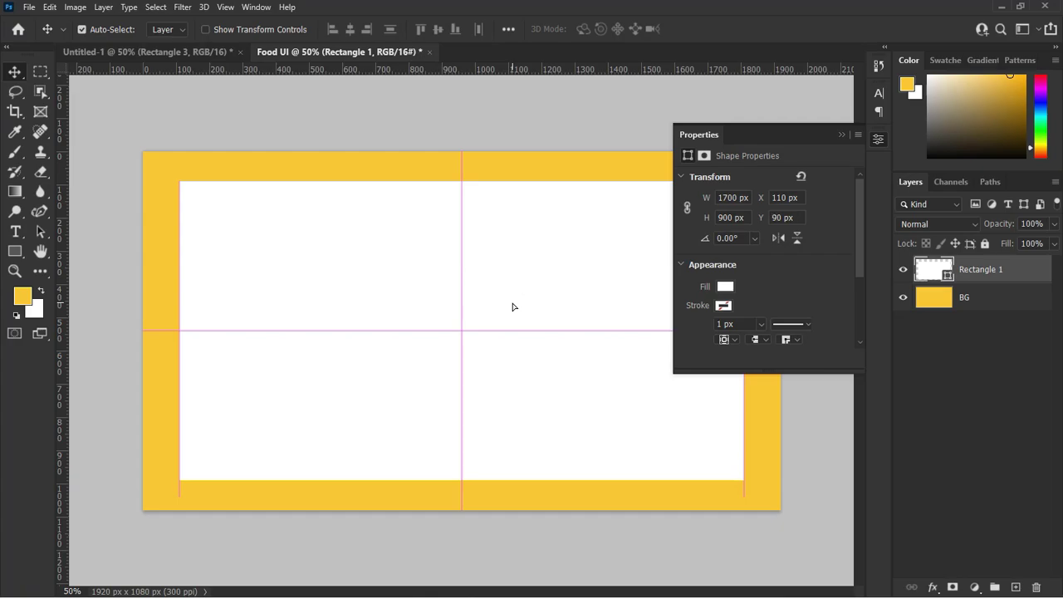
# Round all four corners of the white rectangle with a 70 px radius
pyautogui.scroll(-2, 860, 286)
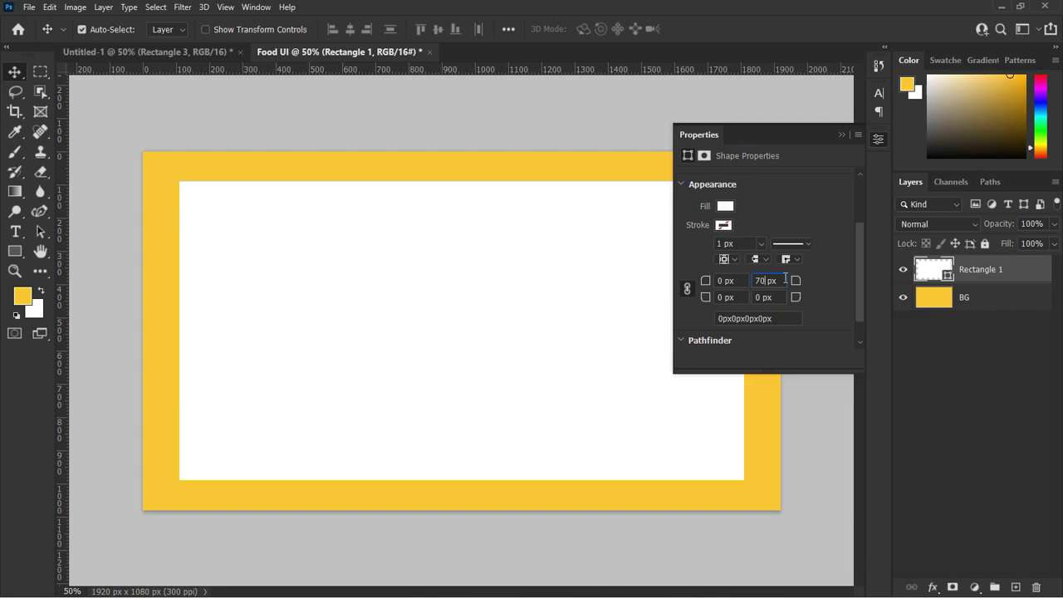
pyautogui.press('Return')
pyautogui.click(840, 135)
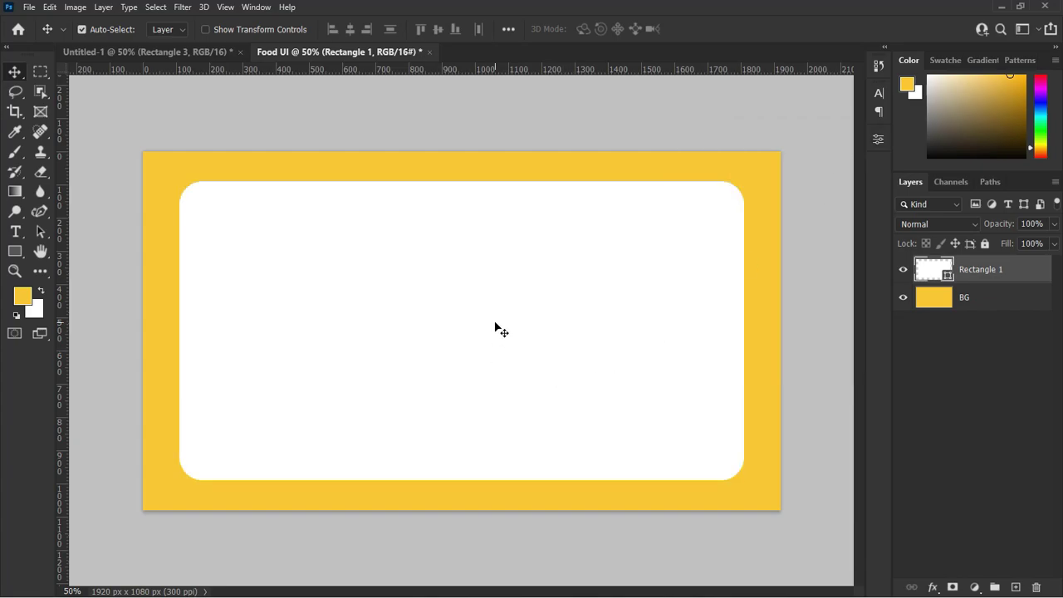
# Sample the light blue e7edff from the swatch in Untitled-1 and fill Food UI's rounded rectangle with it
pyautogui.click(152, 50)
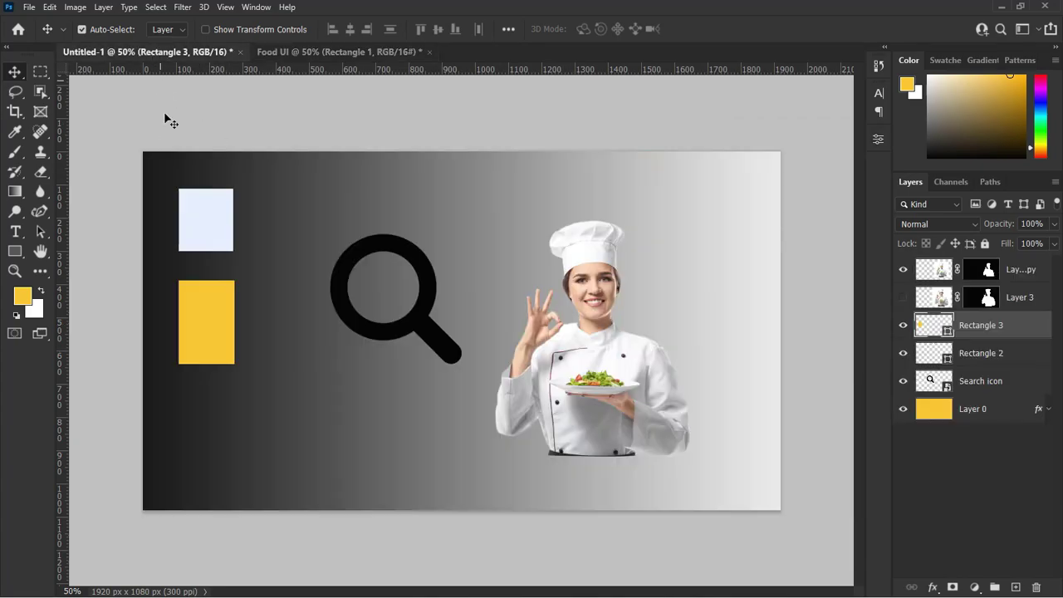
pyautogui.click(23, 296)
pyautogui.click(204, 218)
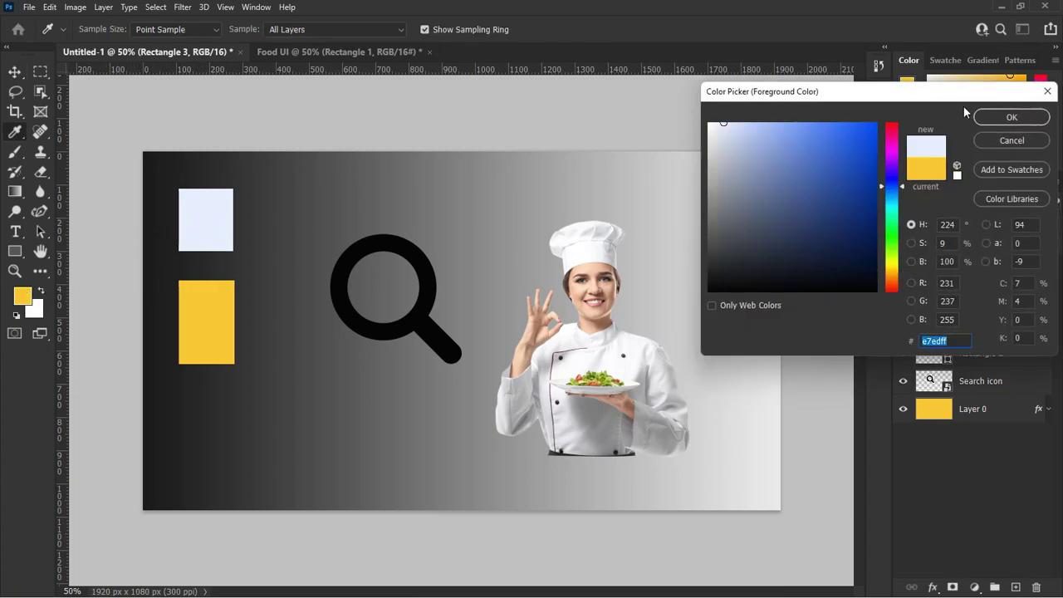
pyautogui.click(1012, 117)
pyautogui.click(336, 52)
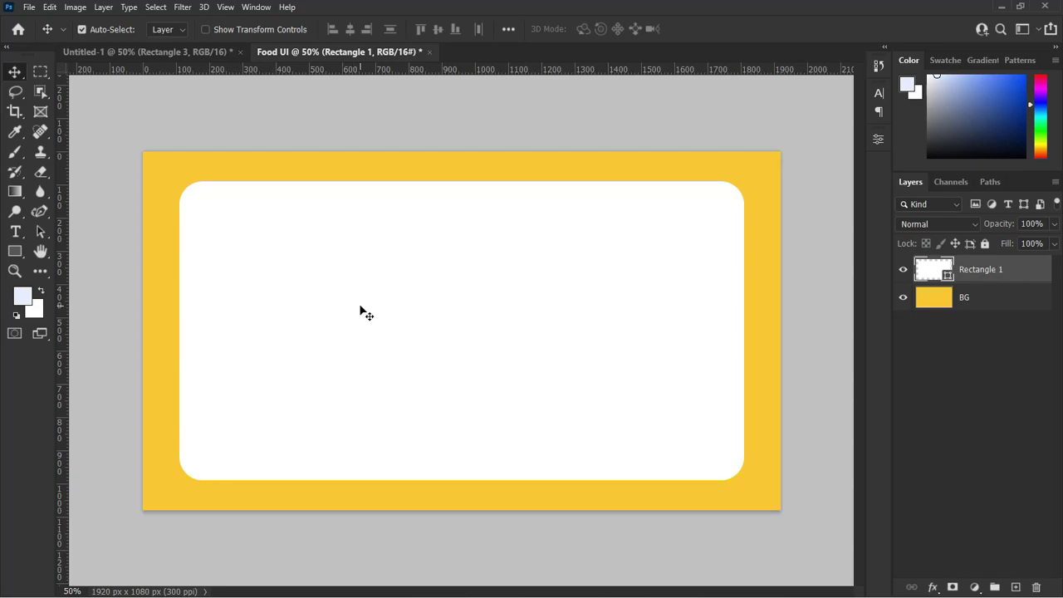
pyautogui.hotkey('alt', 'BackSpace')
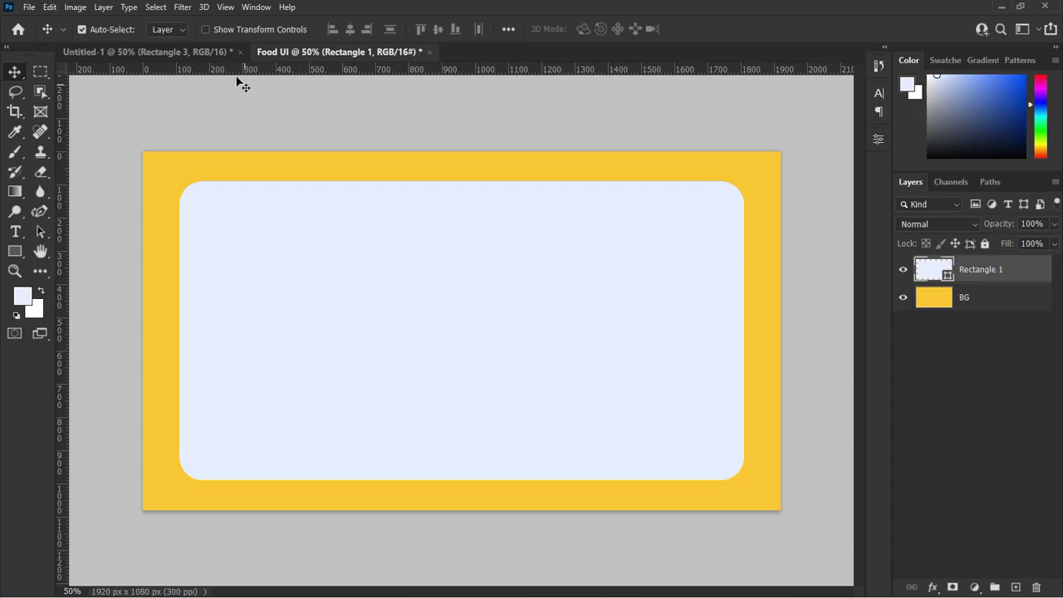
# Copy the chef cutout from Untitled-1 into Food UI, placing it on the right half of the light blue panel
pyautogui.click(192, 54)
pyautogui.moveTo(598, 323); pyautogui.dragTo(614, 365)
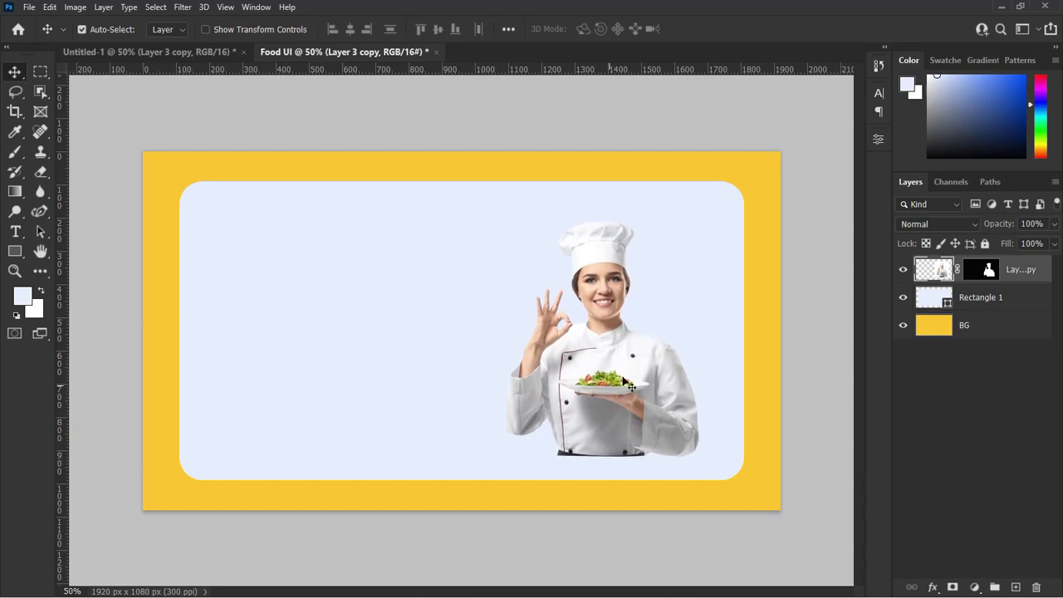
# Draw a closed white egg-shaped blob, about 675 x 620 px, over the chef's body with the Curvature Pen in Shape mode
pyautogui.click(41, 213)
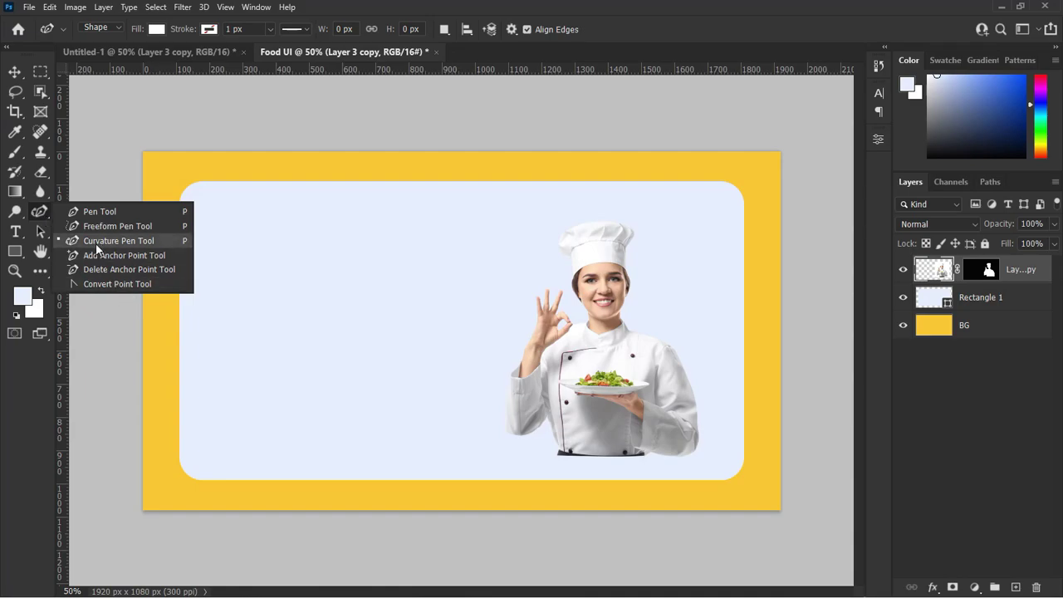
pyautogui.click(120, 242)
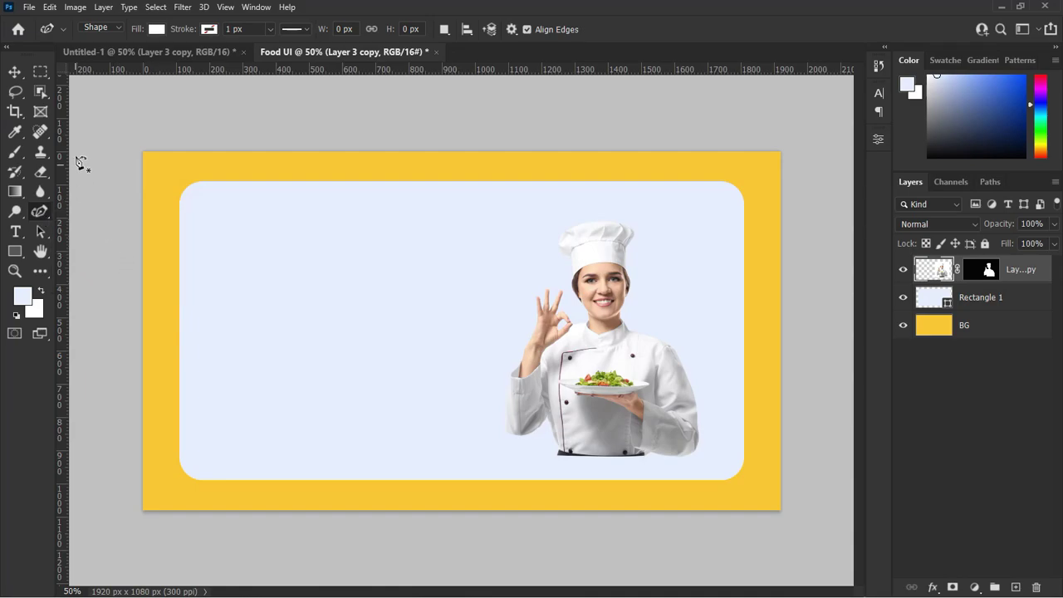
pyautogui.click(117, 30)
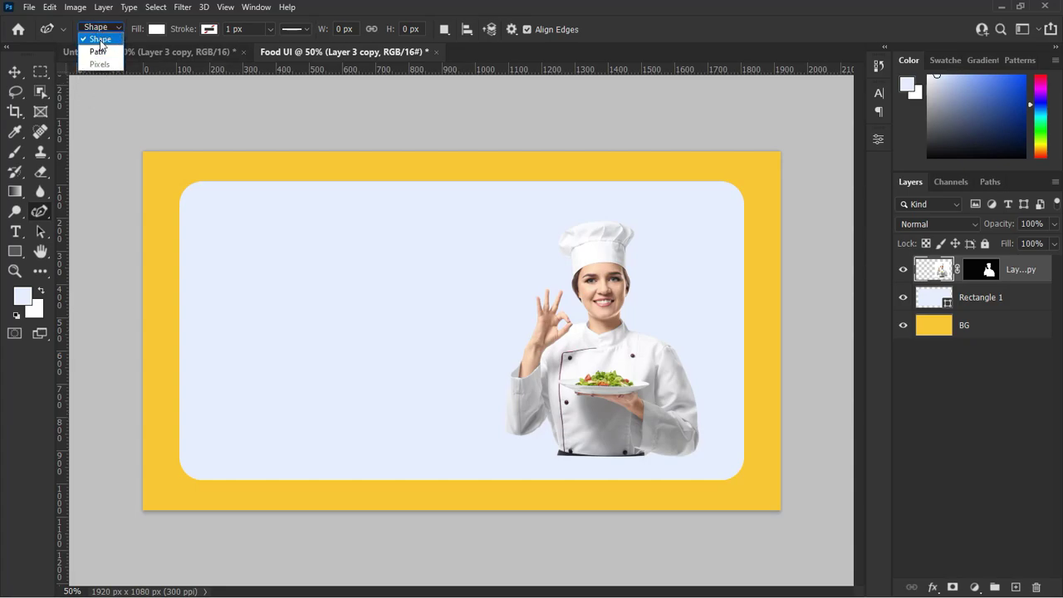
pyautogui.click(101, 41)
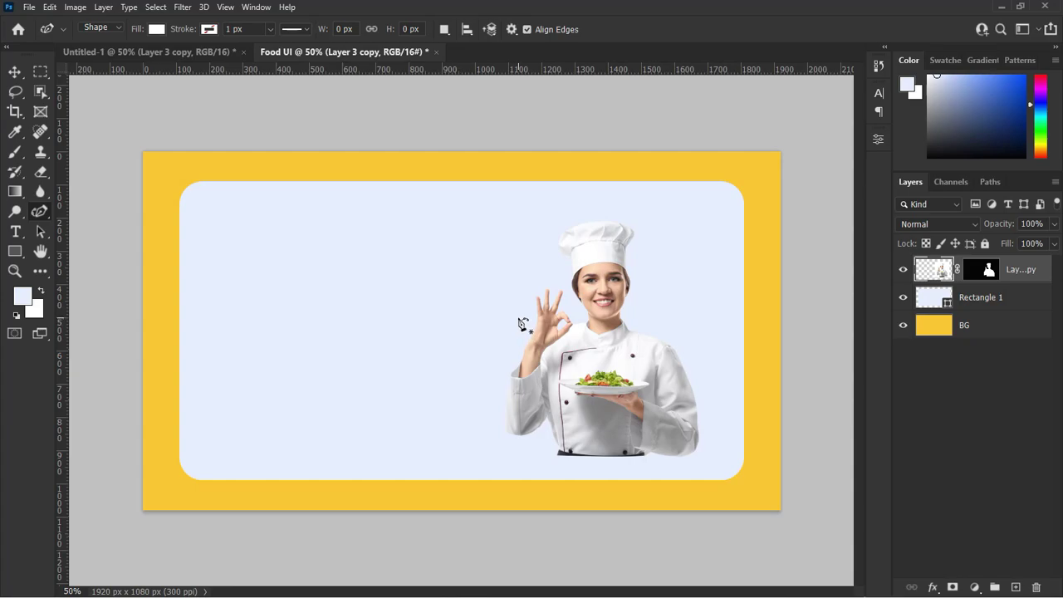
pyautogui.click(521, 301)
pyautogui.click(590, 249)
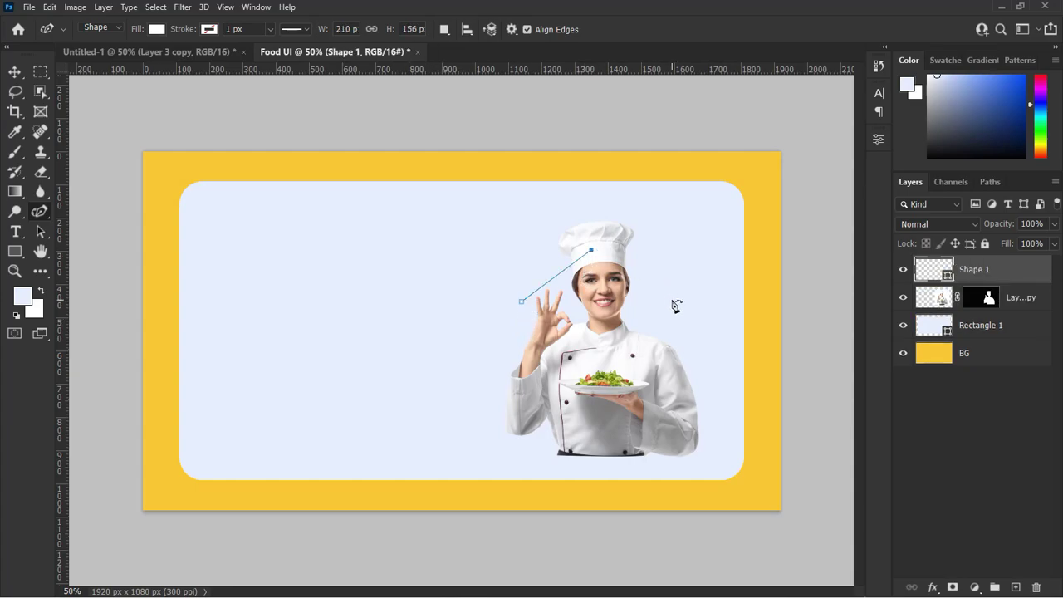
pyautogui.click(698, 317)
pyautogui.click(710, 407)
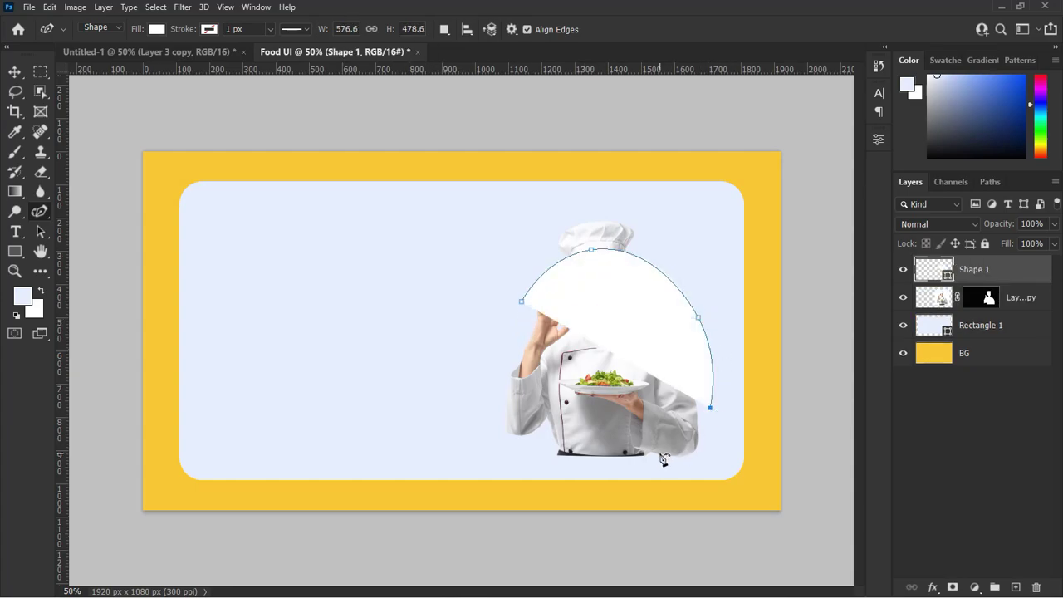
pyautogui.click(653, 449)
pyautogui.click(617, 454)
pyautogui.click(556, 444)
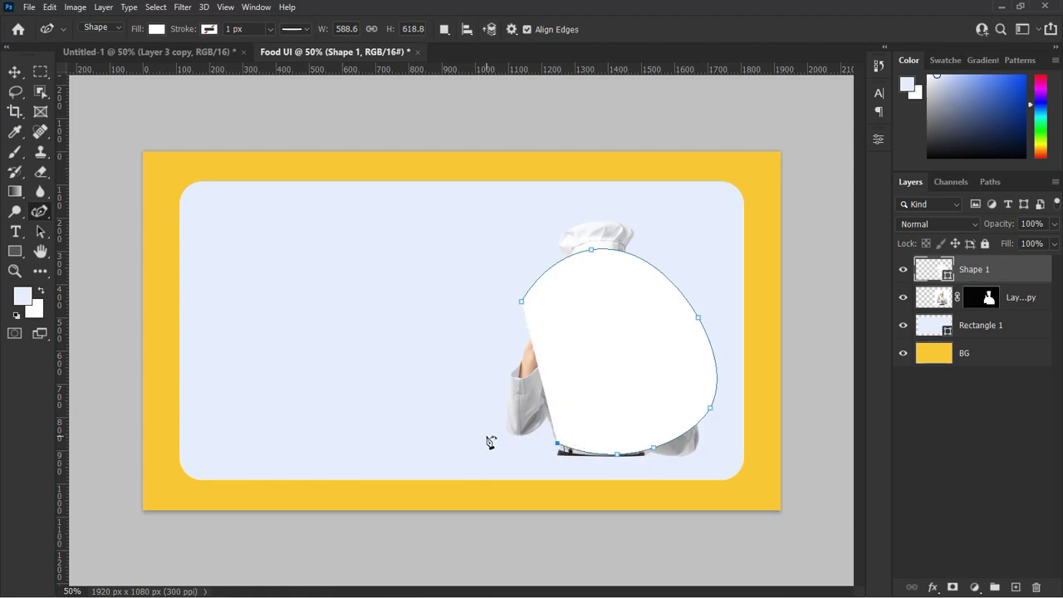
pyautogui.click(492, 415)
pyautogui.click(520, 300)
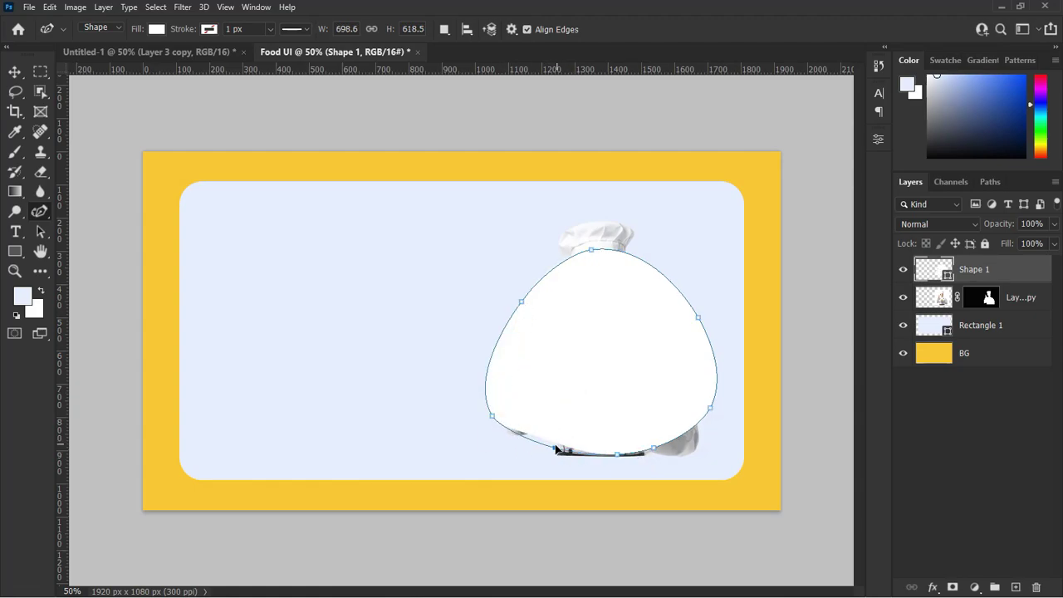
pyautogui.moveTo(492, 415); pyautogui.dragTo(501, 415)
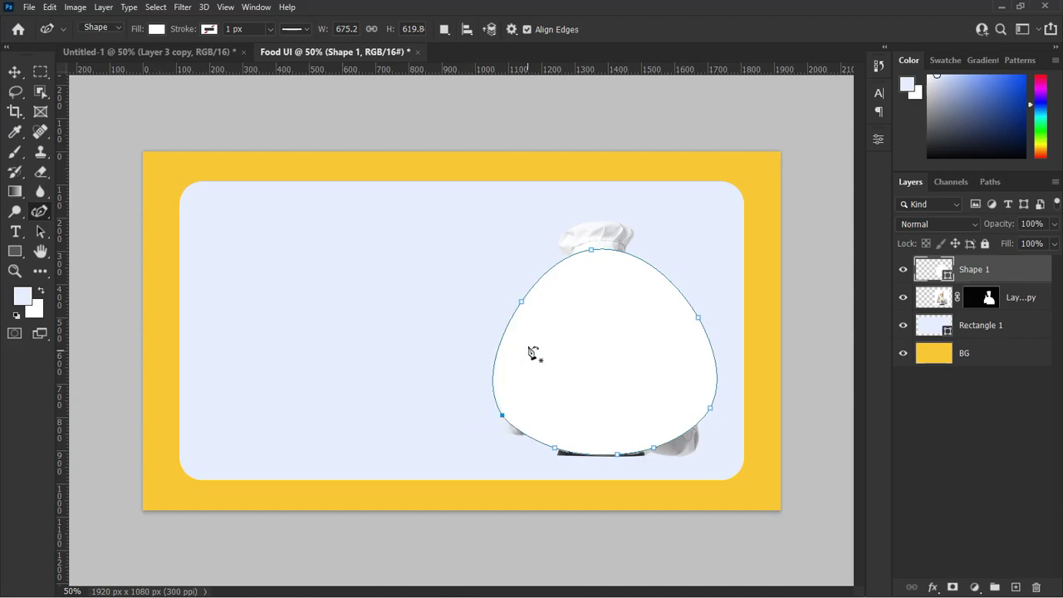
# Fill the blob shape with the background's yellow, ffc62b, sampled from the canvas border
pyautogui.click(14, 73)
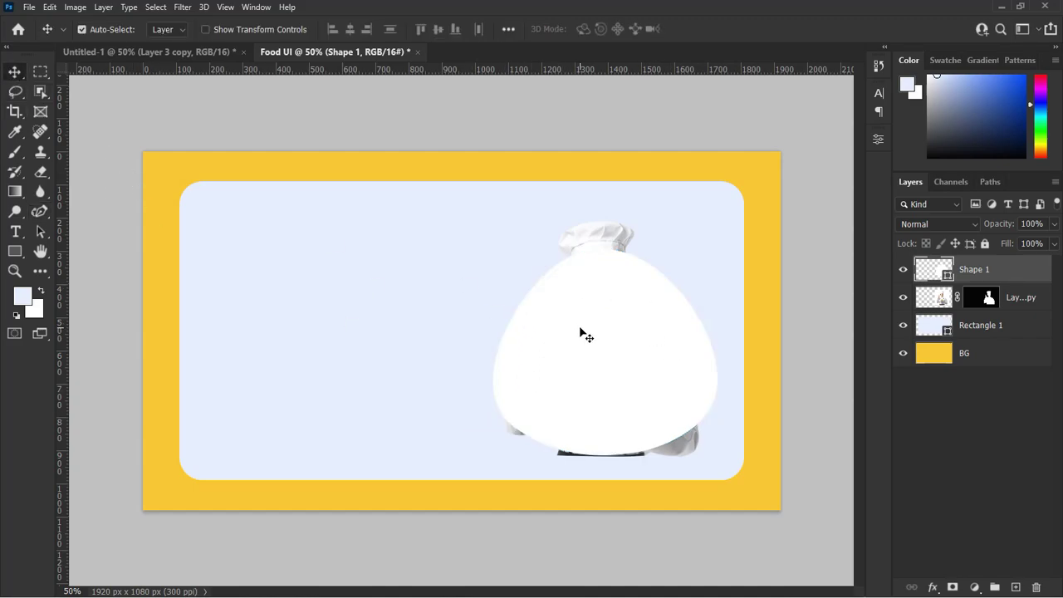
pyautogui.doubleClick(930, 272)
pyautogui.click(768, 390)
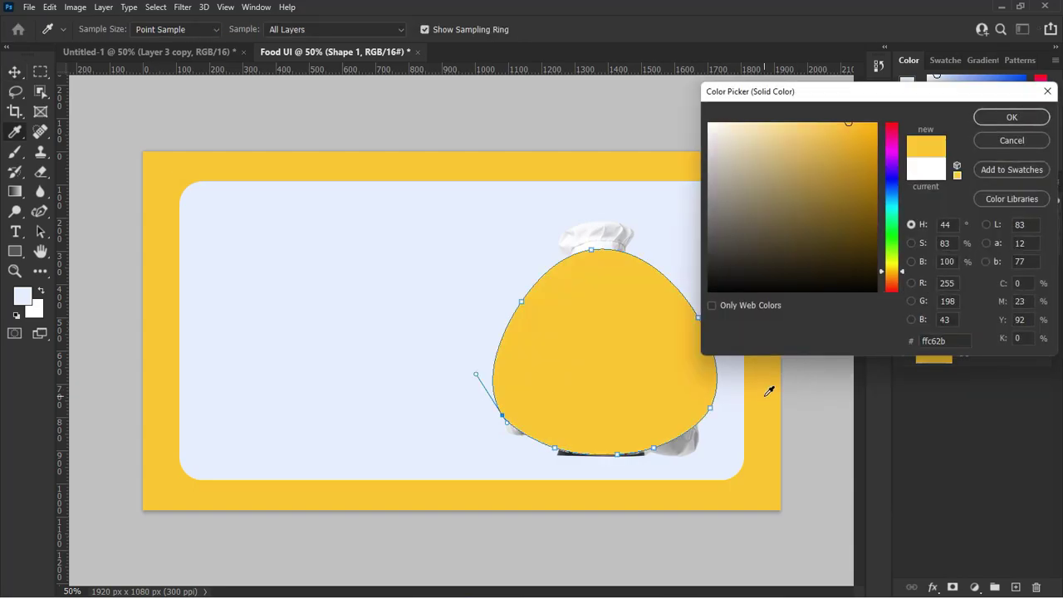
pyautogui.click(1011, 118)
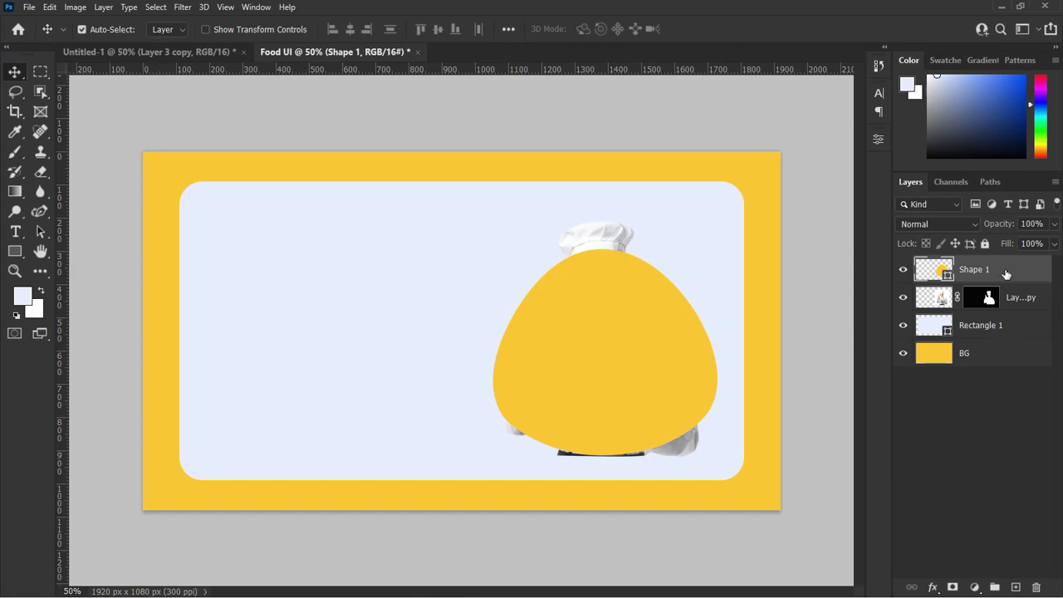
# Place the yellow blob layer directly beneath the chef layer and clip the chef to the blob
pyautogui.moveTo(1005, 274); pyautogui.dragTo(974, 309)
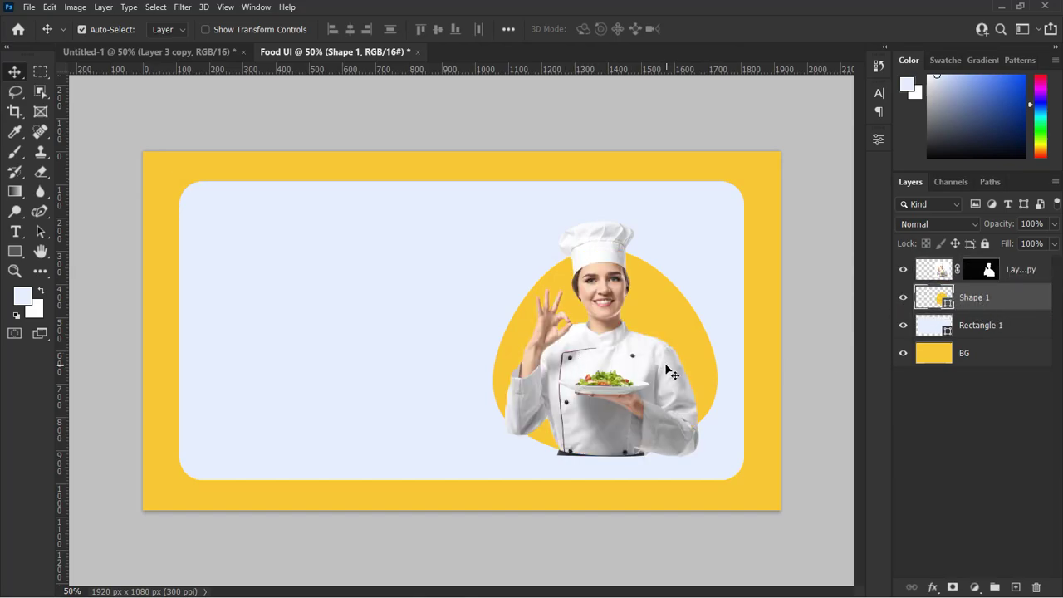
pyautogui.click(1022, 274)
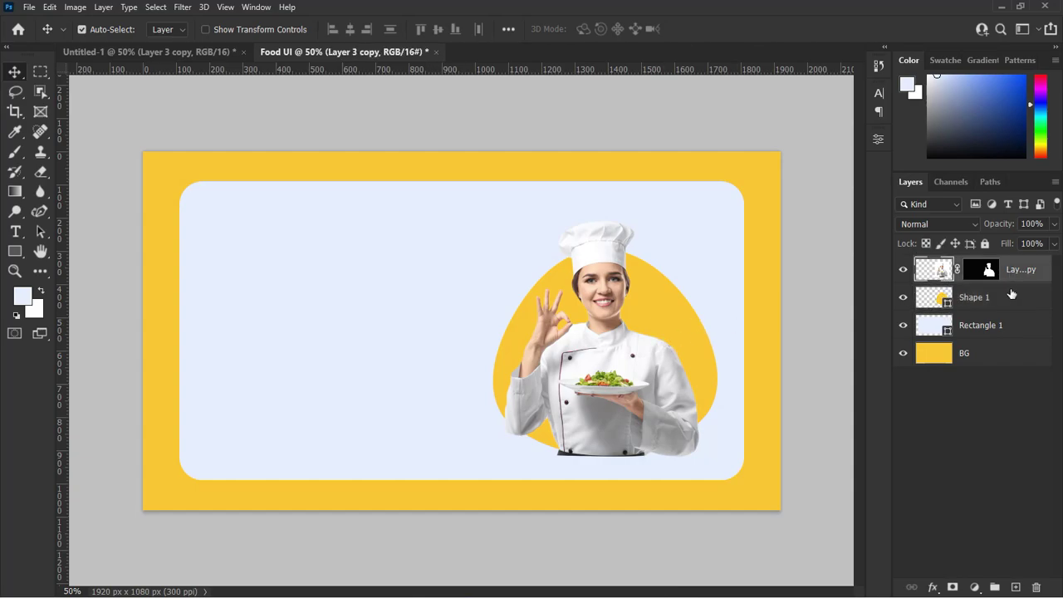
pyautogui.rightClick(1021, 274)
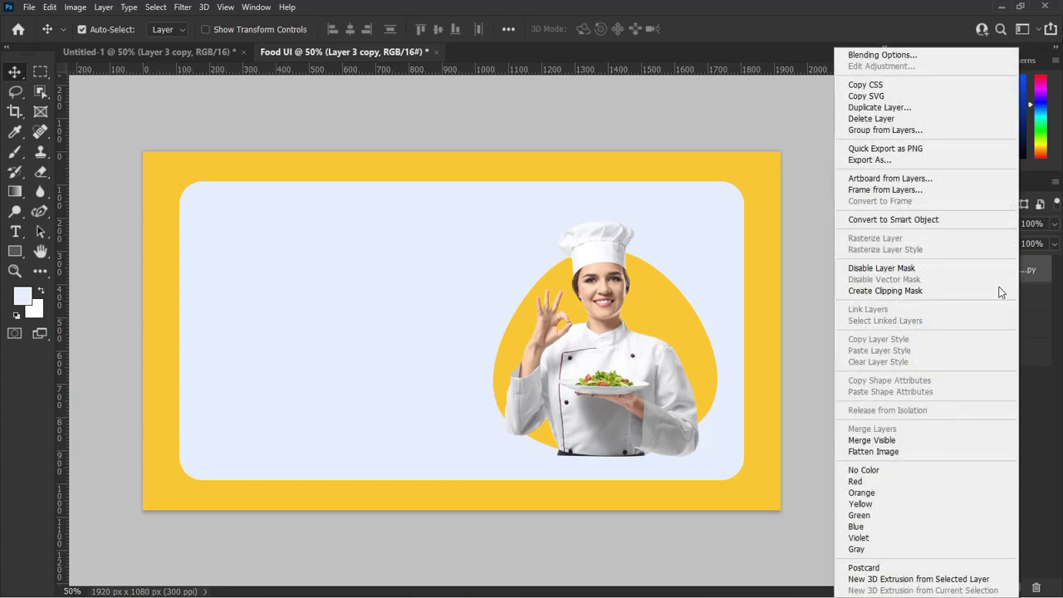
pyautogui.click(901, 297)
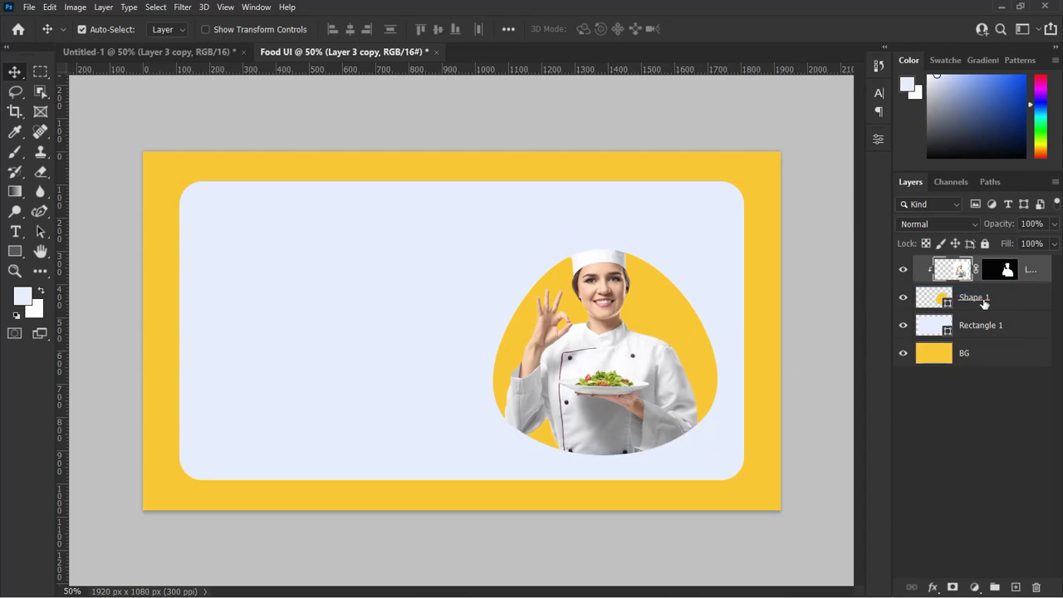
# Duplicate the clipped chef layer as Layer 3 copy 2 within the Food UI document
pyautogui.rightClick(1033, 274)
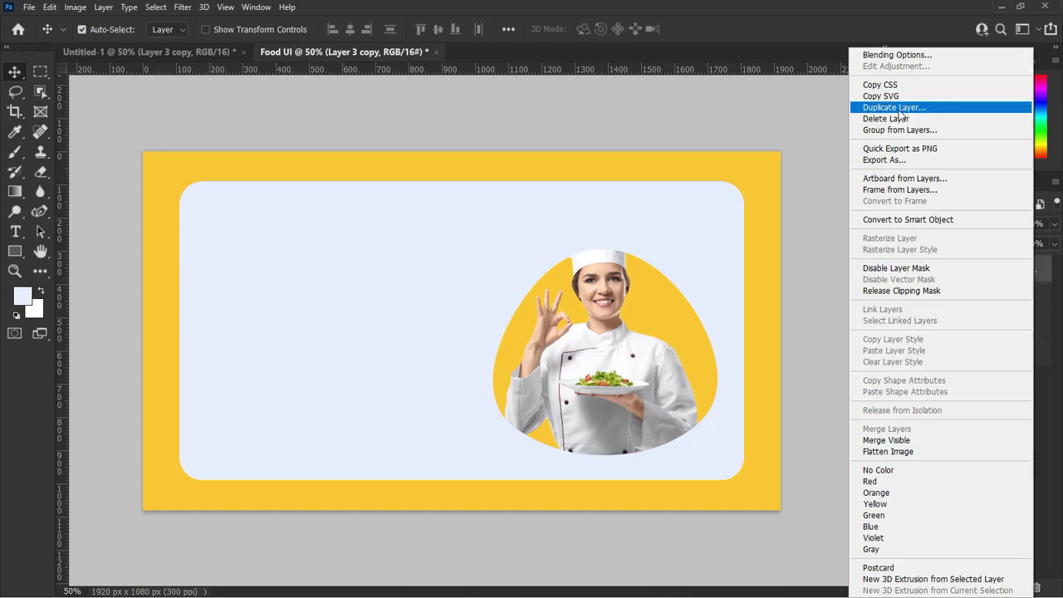
pyautogui.click(898, 110)
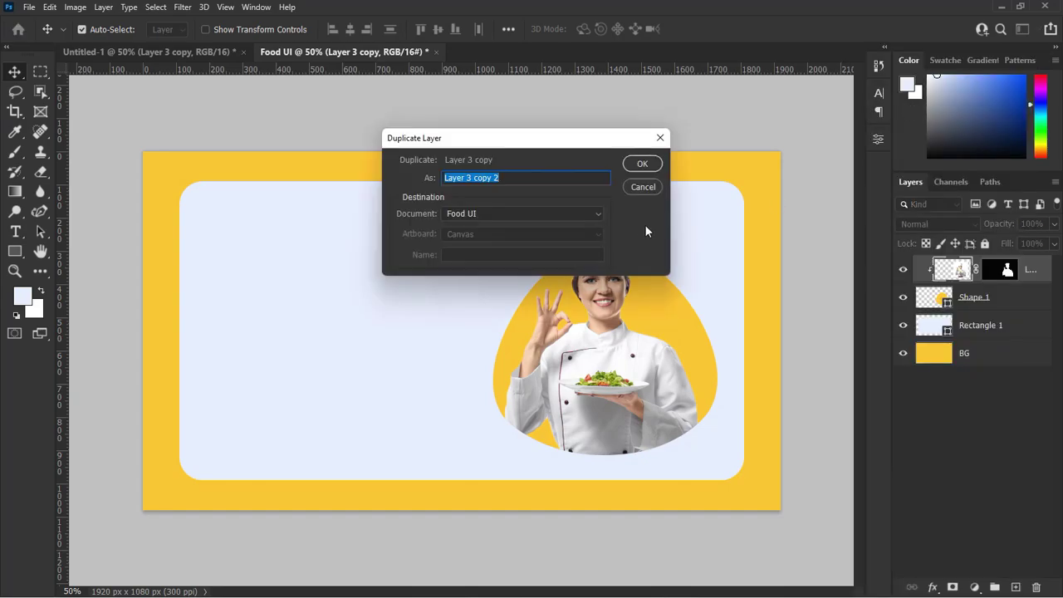
pyautogui.click(635, 168)
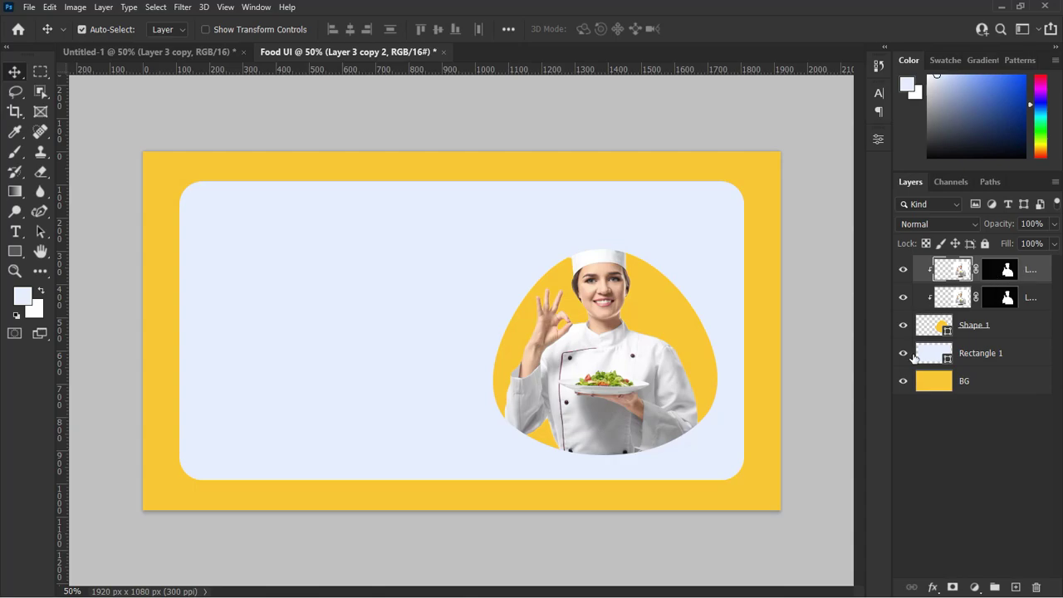
# Load the yellow blob's outline as a selection and invert it to select everything outside the blob
pyautogui.click(927, 331)
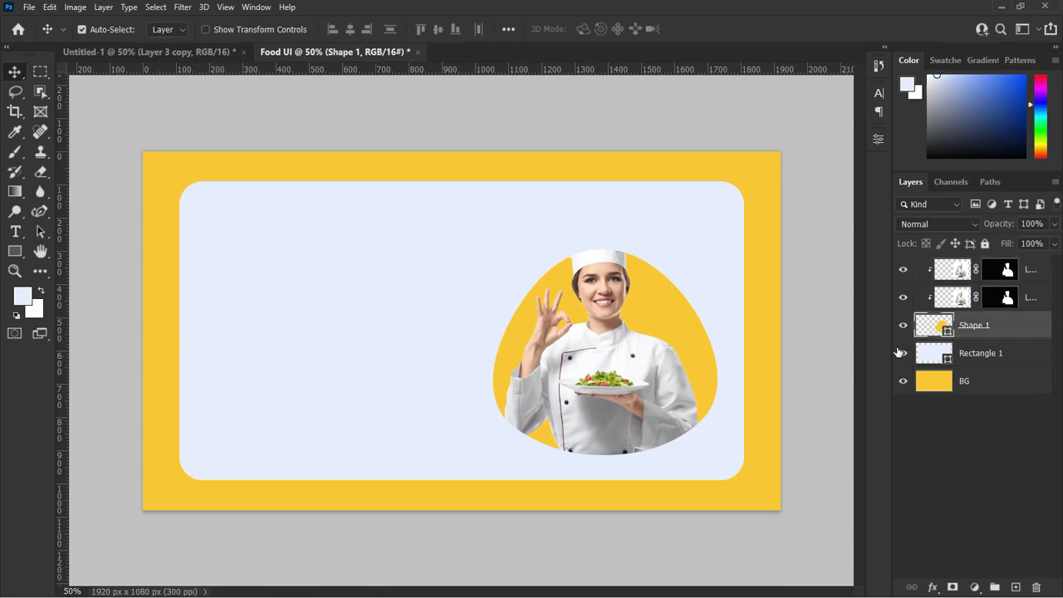
pyautogui.keyDown('ctrl'); pyautogui.click(929, 329); pyautogui.keyUp('ctrl')
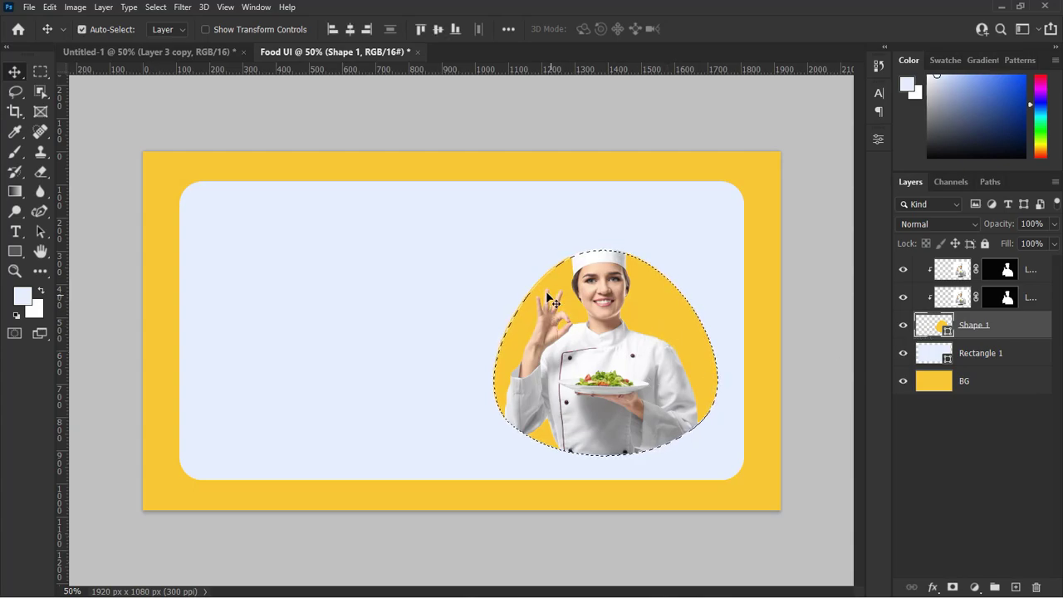
pyautogui.press('m')
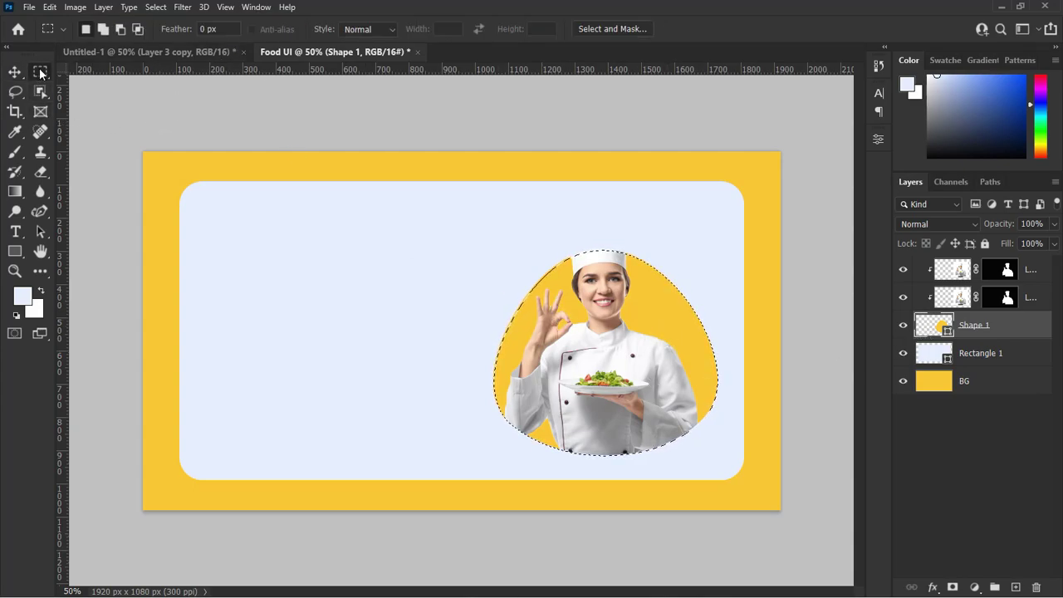
pyautogui.rightClick(529, 326)
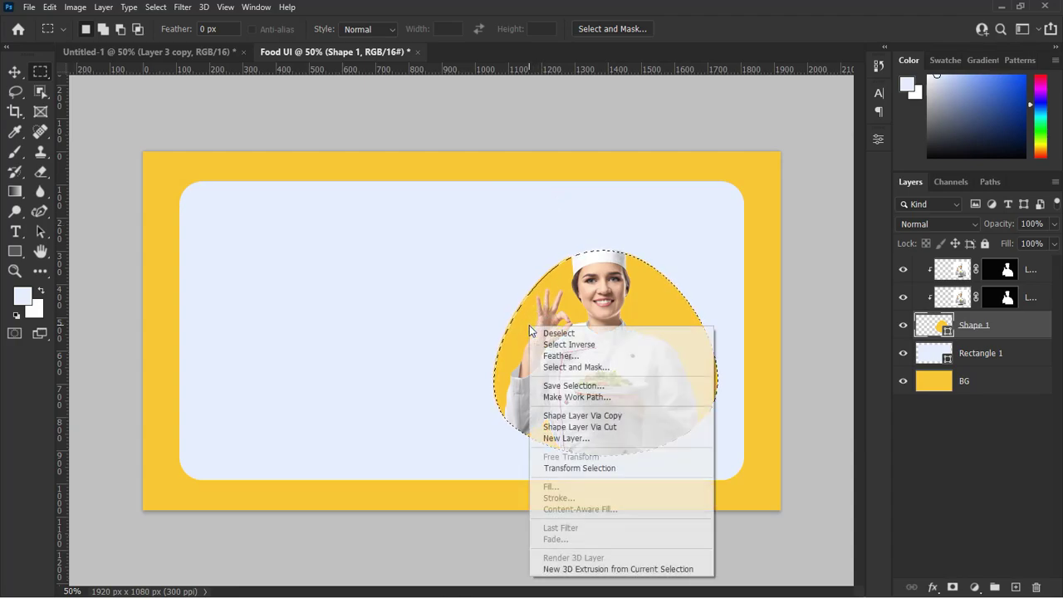
pyautogui.click(571, 345)
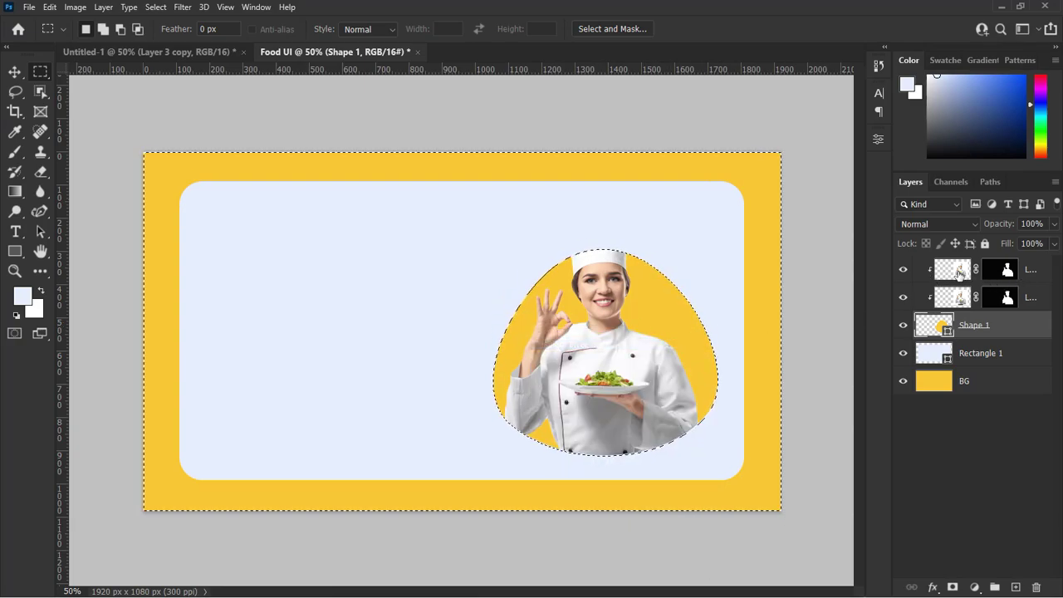
# Release the top chef copy from clipping and paint black on its mask to hide the chef's waist below the blob
pyautogui.moveTo(958, 281); pyautogui.dragTo(1012, 258)
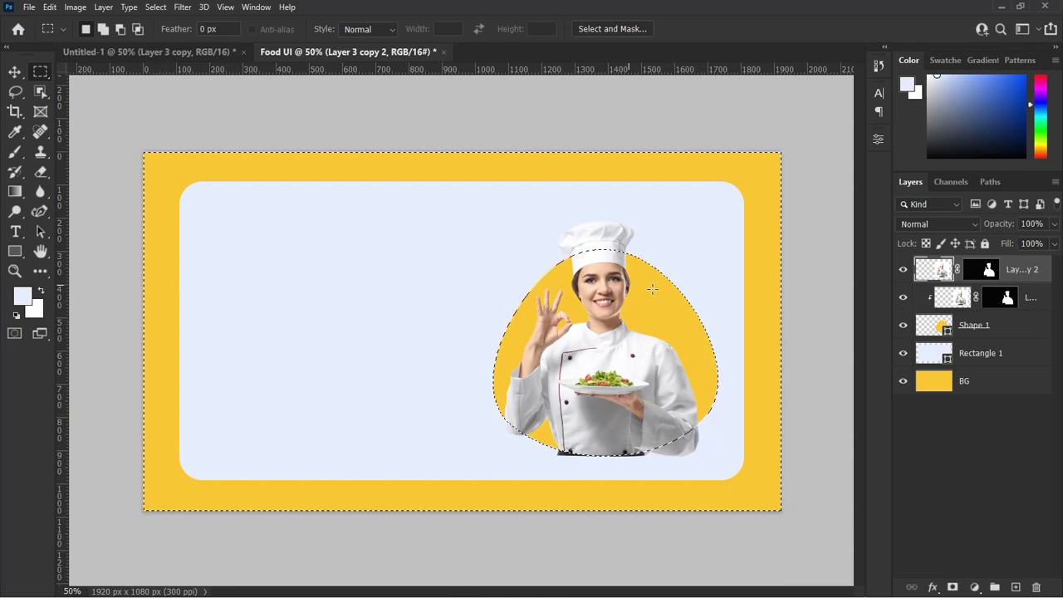
pyautogui.click(980, 270)
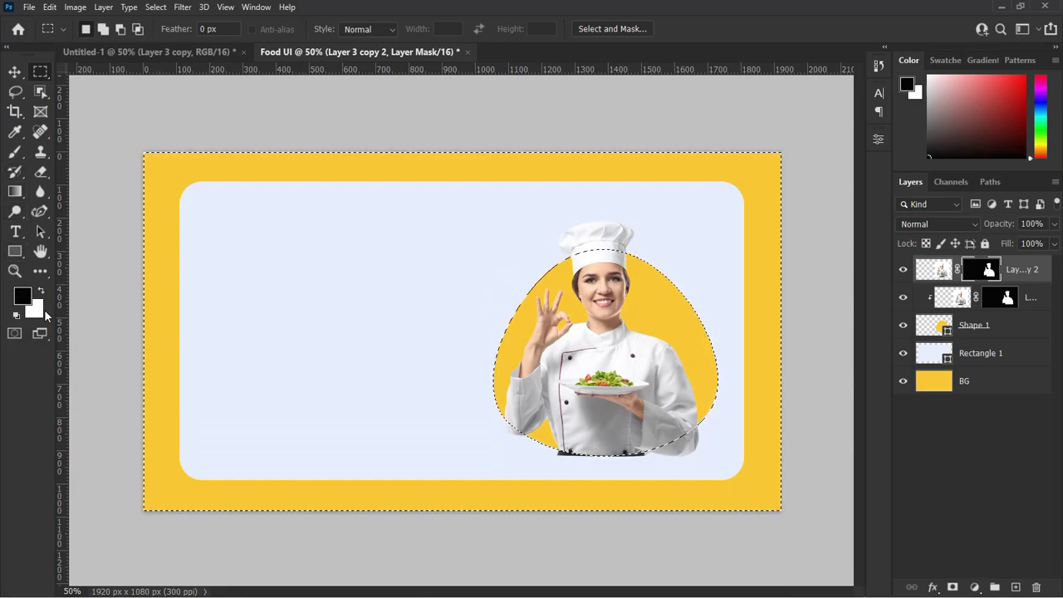
pyautogui.click(16, 152)
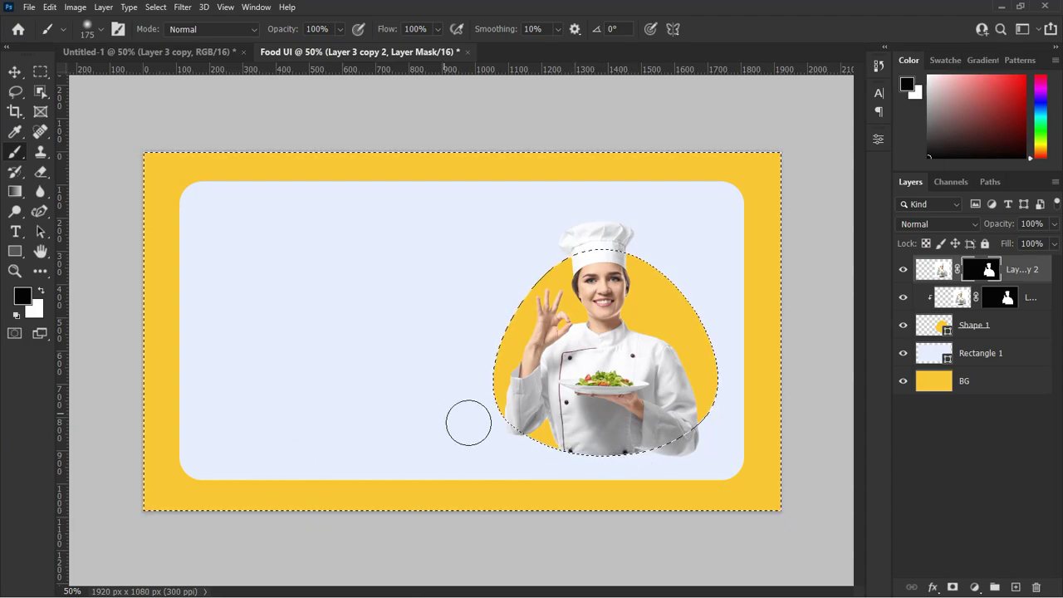
pyautogui.click(156, 8)
pyautogui.click(177, 33)
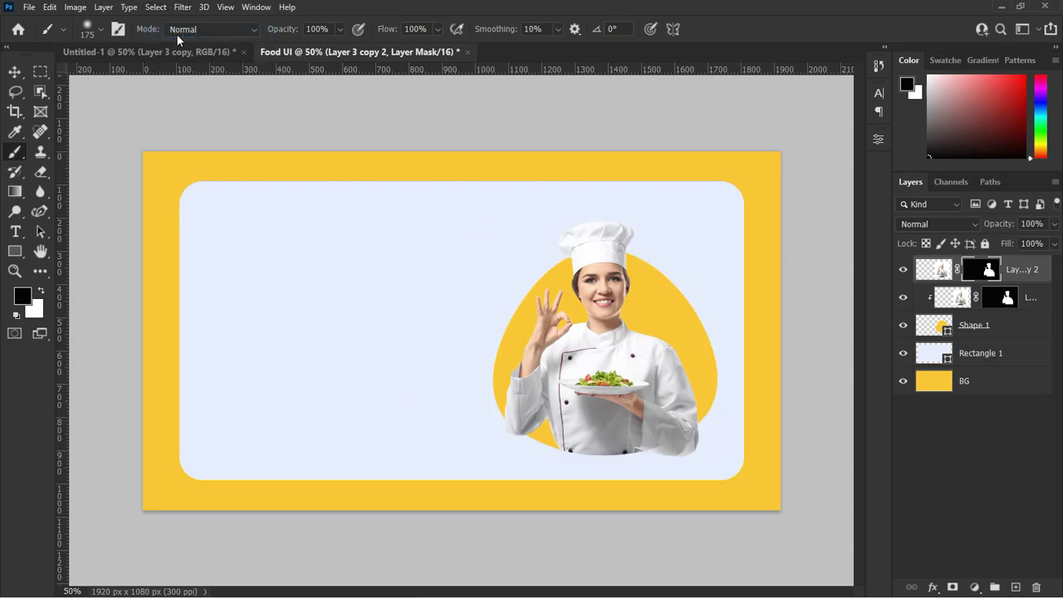
# Add the two-line headline "Delicious / Tasty Meal" and place it in the upper left area of the light blue panel
pyautogui.click(15, 72)
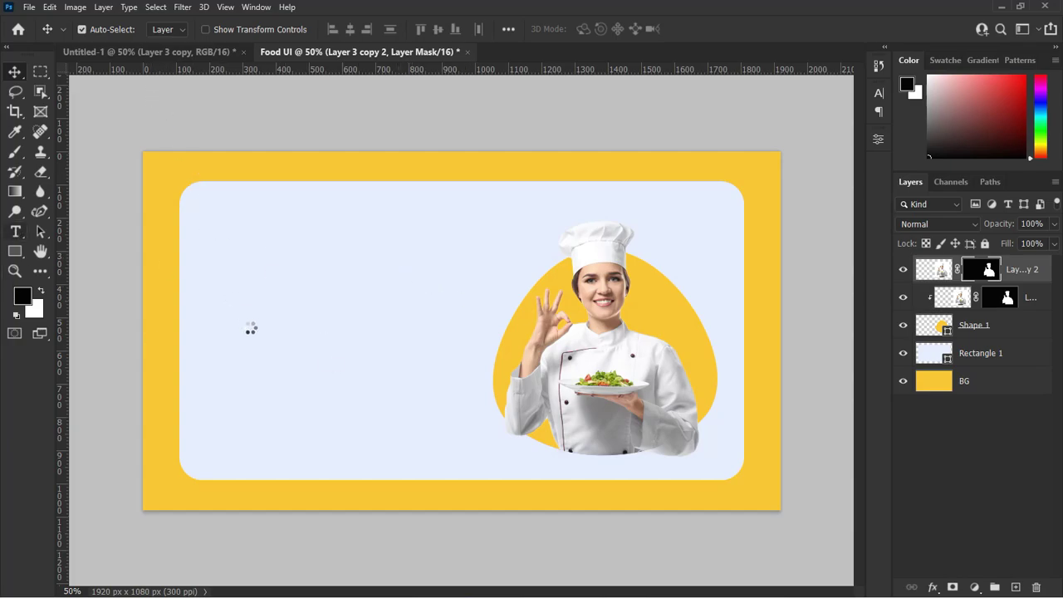
pyautogui.click(249, 301)
pyautogui.write('De')
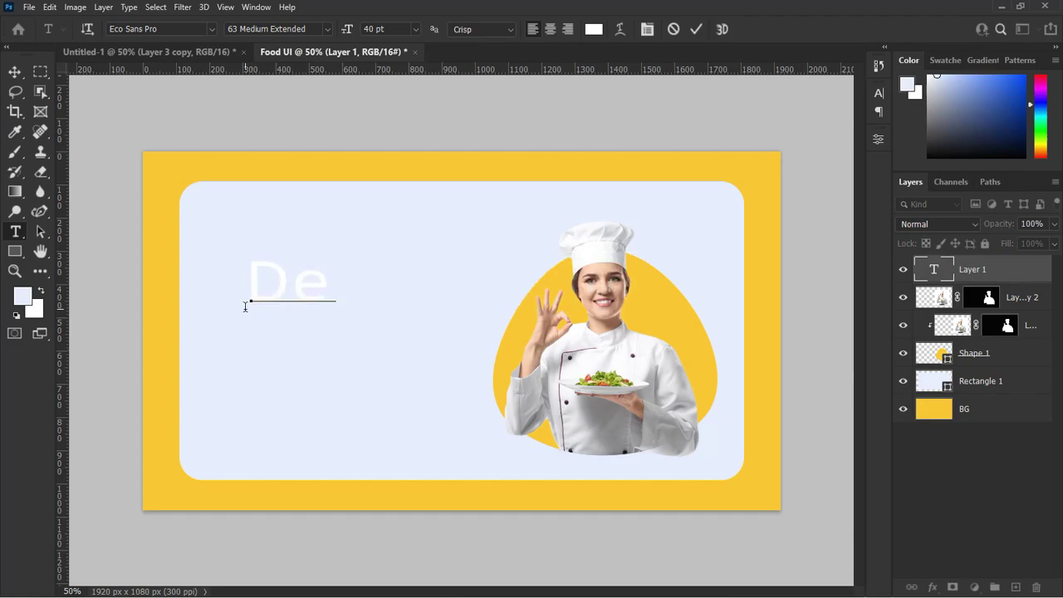
pyautogui.write('licious')
pyautogui.press('Return')
pyautogui.write('Tasty Meal')
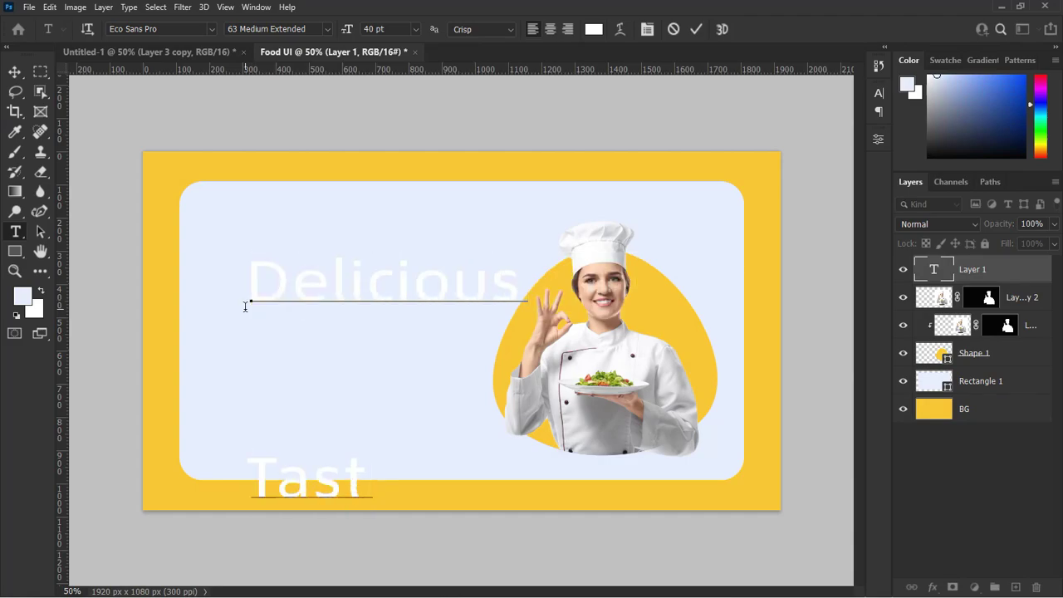
pyautogui.click(15, 71)
pyautogui.moveTo(392, 282); pyautogui.dragTo(357, 249)
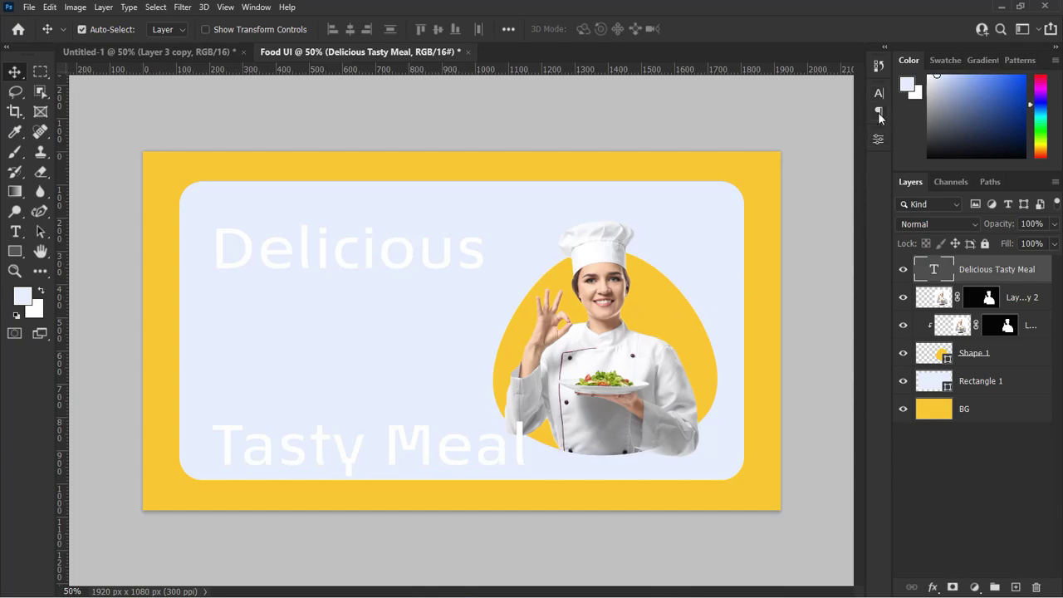
# Set the headline's leading to Auto and its font to Roboto Bold
pyautogui.click(878, 93)
pyautogui.click(855, 134)
pyautogui.click(826, 150)
pyautogui.write('robo')
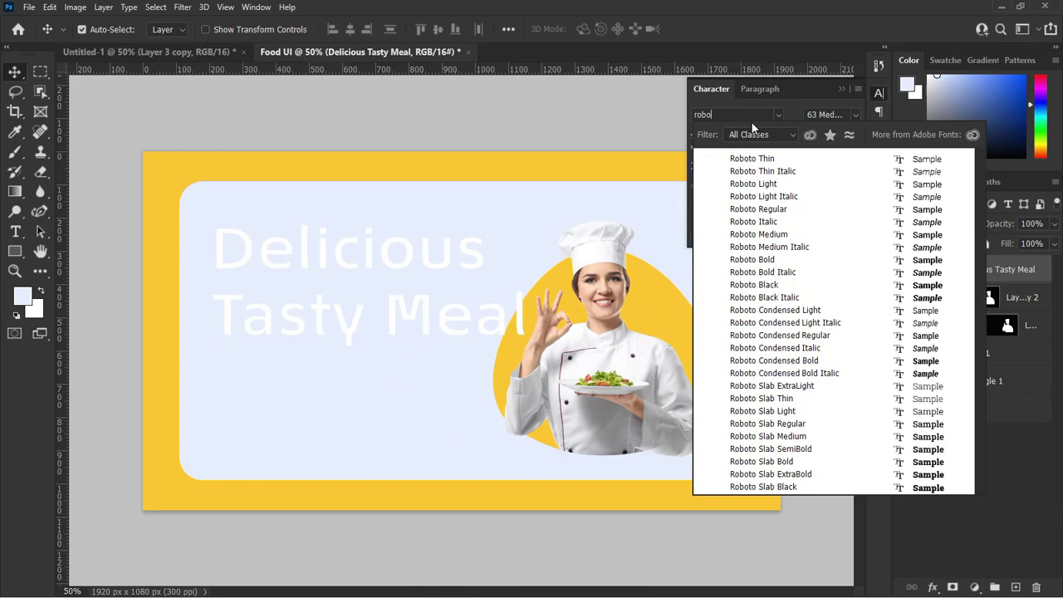
pyautogui.click(722, 259)
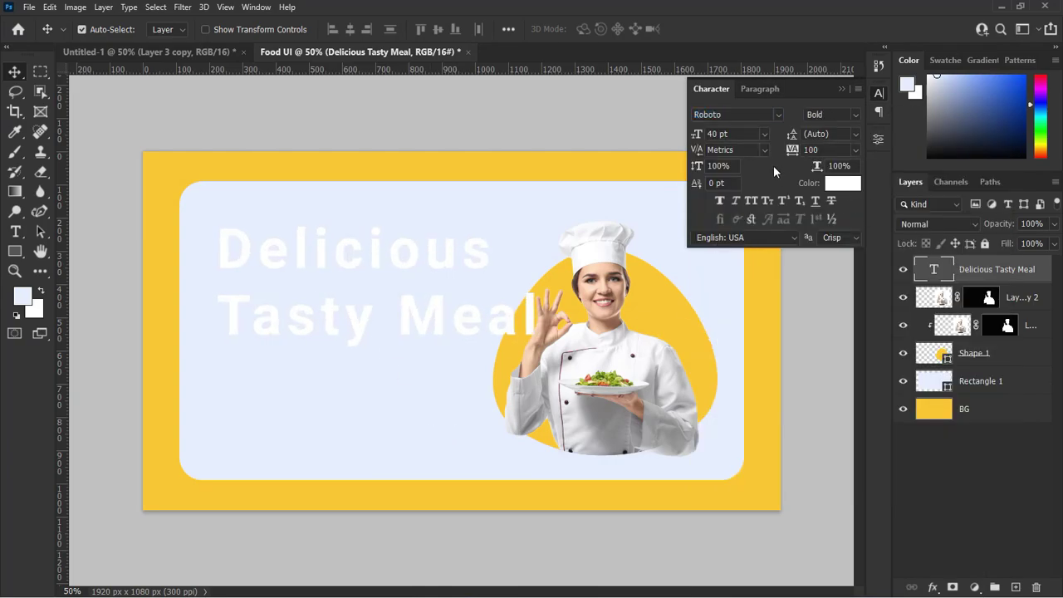
# Set the headline's text color to black and move the headline slightly down and to the left
pyautogui.click(840, 184)
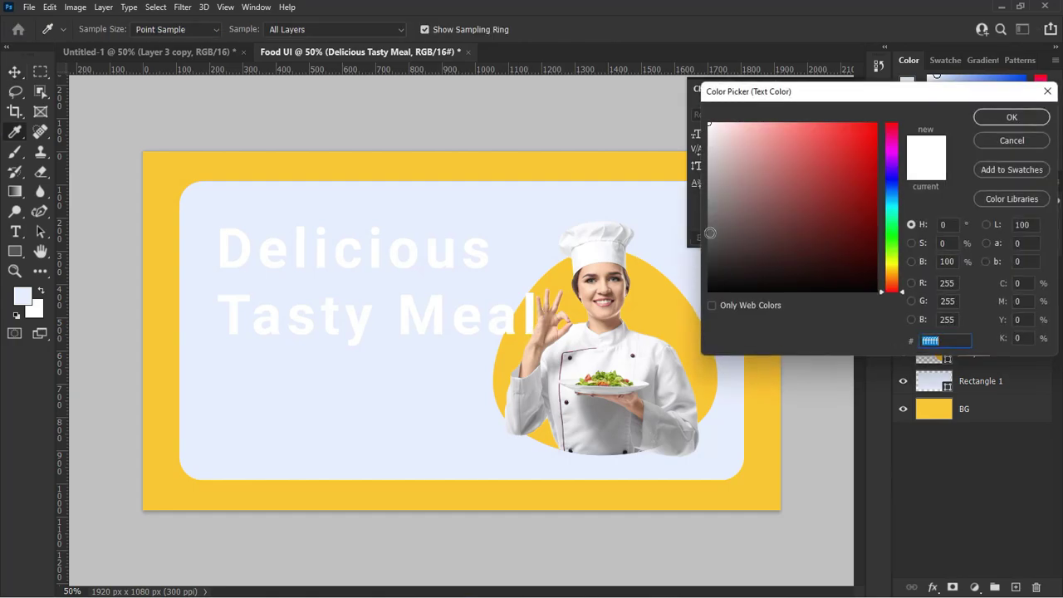
pyautogui.moveTo(717, 235); pyautogui.dragTo(672, 341)
pyautogui.click(997, 118)
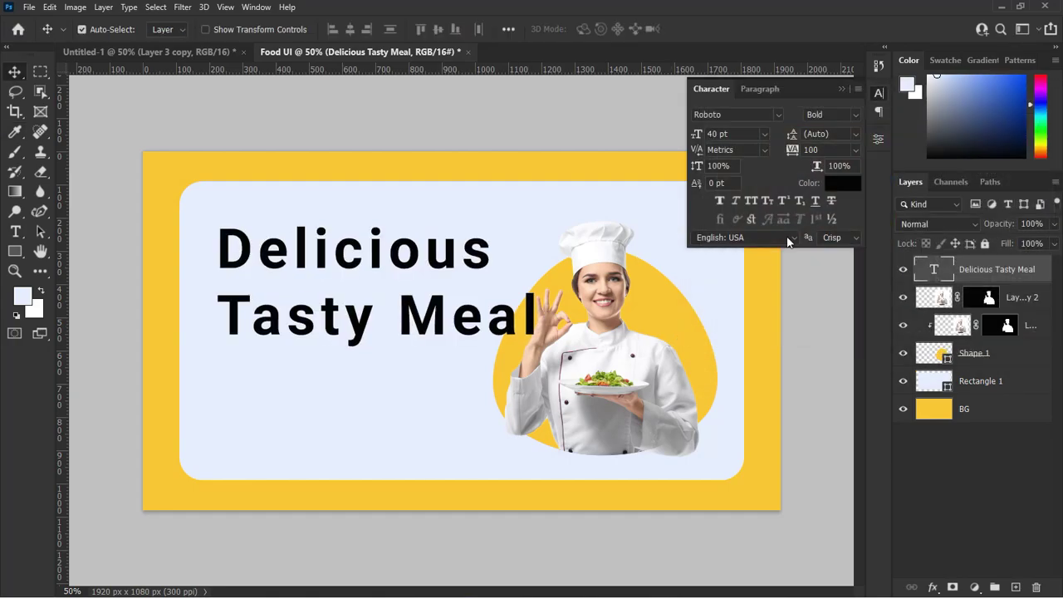
pyautogui.moveTo(448, 317); pyautogui.dragTo(430, 348)
# Set the headline's tracking to 0 and its font size to 35 pt
pyautogui.click(855, 150)
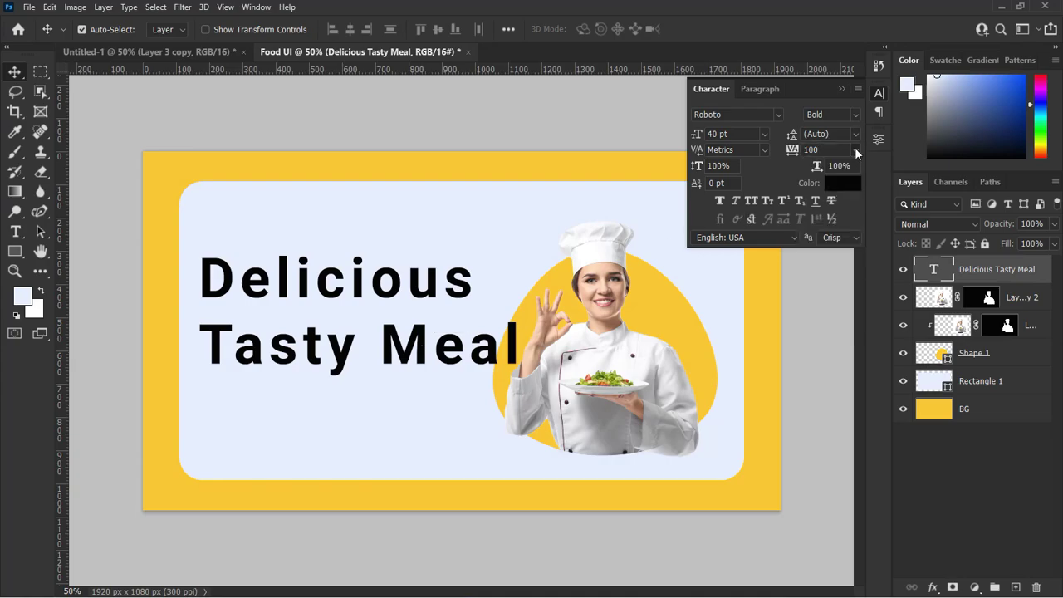
pyautogui.click(818, 230)
pyautogui.click(717, 134)
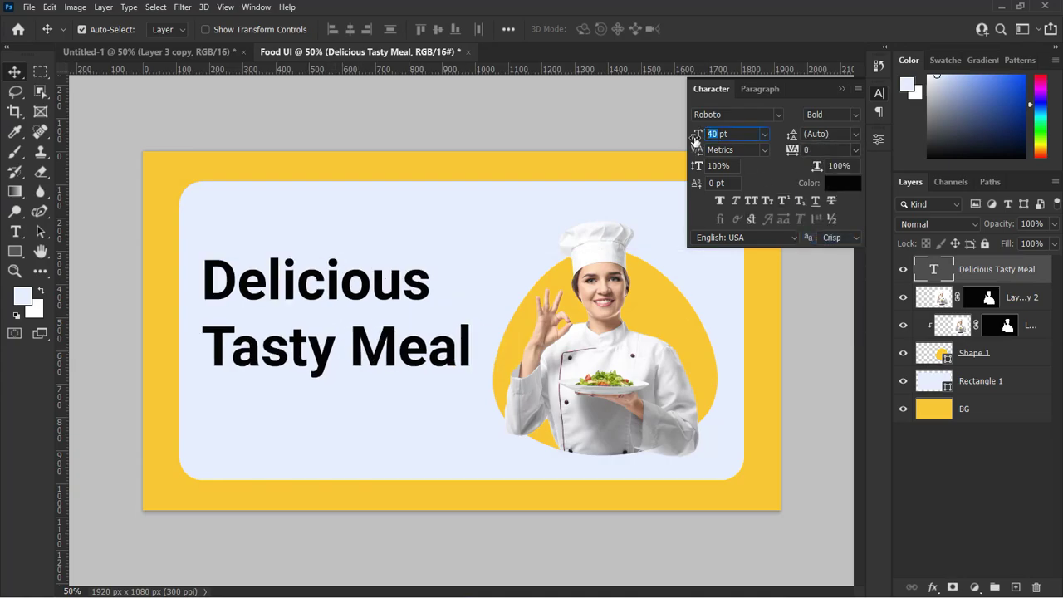
pyautogui.write('35')
pyautogui.press('Return')
# Set the headline's leading to 30 pt and move the text slightly down
pyautogui.click(855, 134)
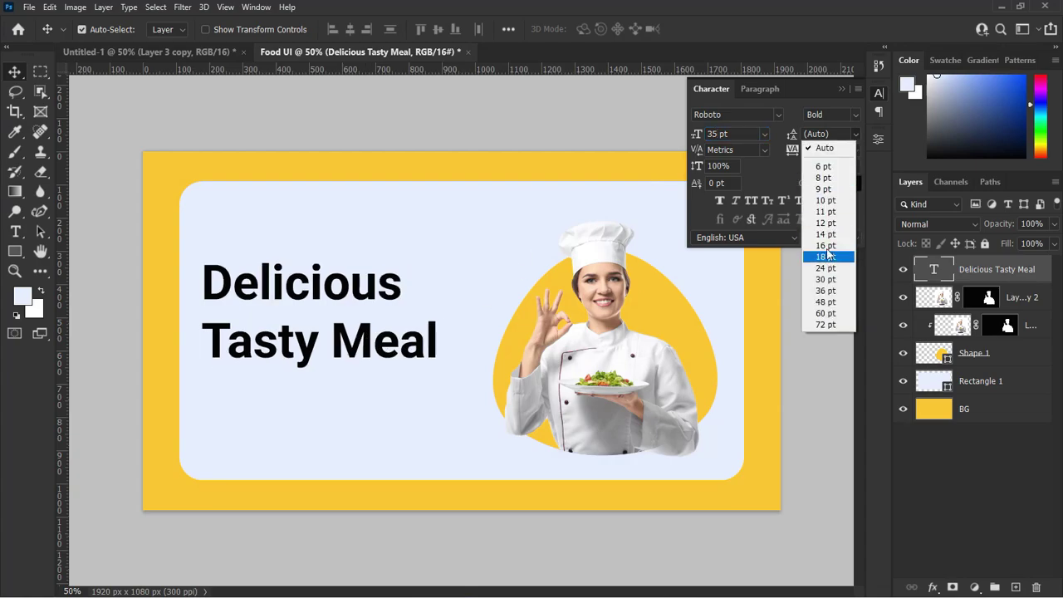
pyautogui.click(826, 279)
pyautogui.moveTo(357, 297); pyautogui.dragTo(363, 329)
# Set the headline's font size to 30 pt and its font style to Medium
pyautogui.click(700, 135)
pyautogui.write('30')
pyautogui.press('Return')
pyautogui.click(854, 115)
pyautogui.click(830, 204)
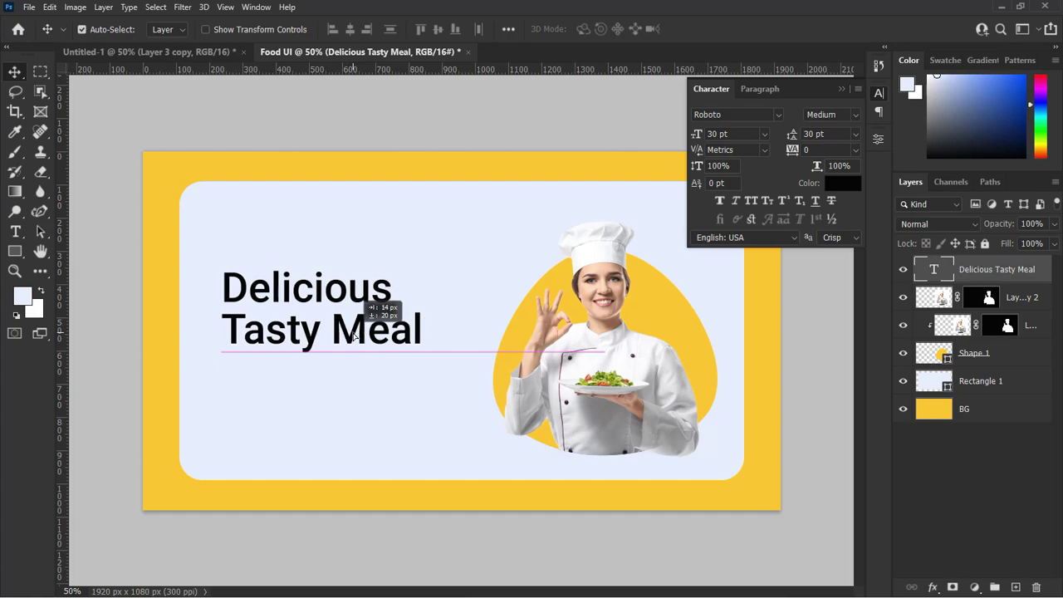
# Add a third headline line reading "For Healthy Life" below "Tasty Meal"
pyautogui.doubleClick(413, 337)
pyautogui.press('Return')
pyautogui.write('F')
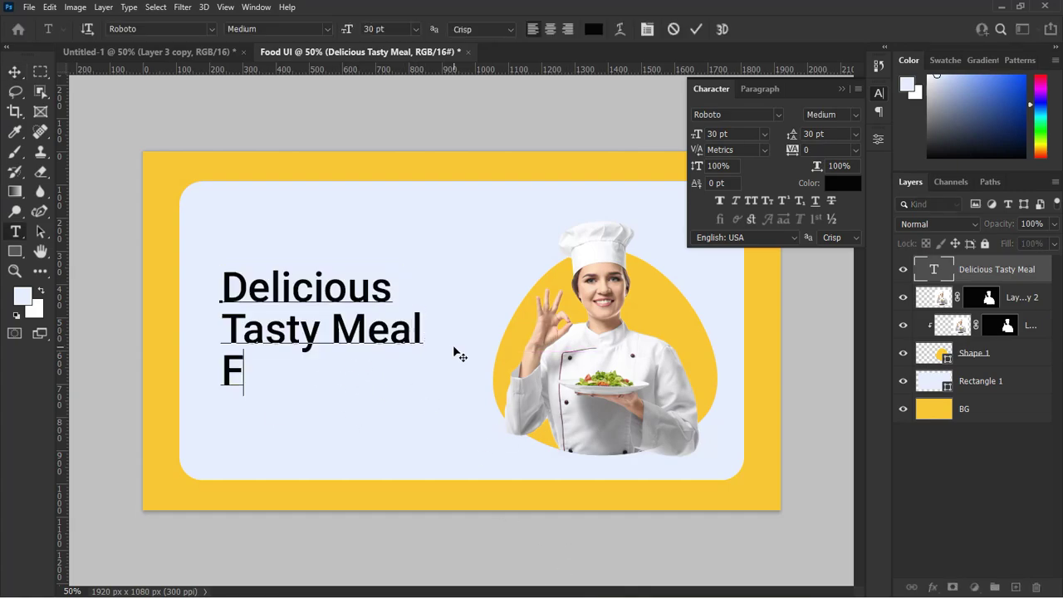
pyautogui.write('or Healthy Life')
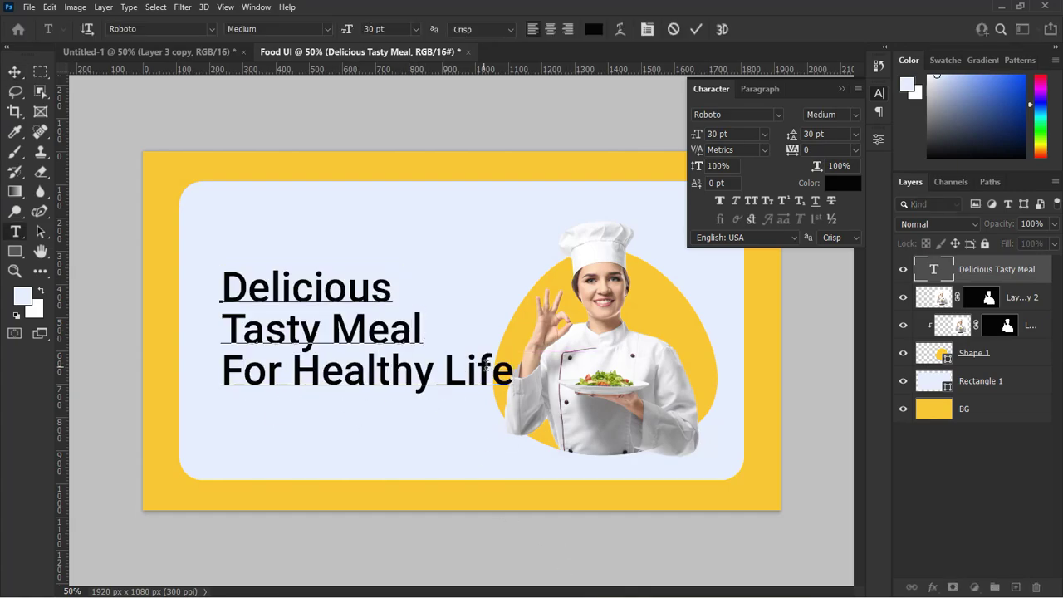
# Reduce the font size of the "For Healthy Life" line and commit the text edit
pyautogui.moveTo(513, 372); pyautogui.dragTo(174, 362)
pyautogui.click(696, 136)
pyautogui.hotkey('ctrl', 'Return')
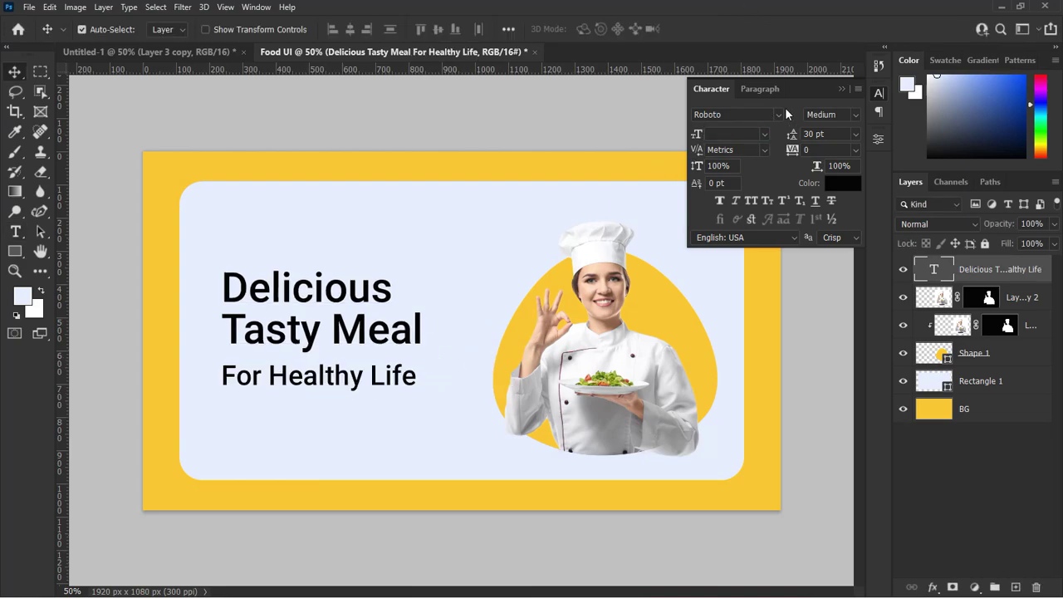
# Move the three-line headline block slightly down and to the right on the light blue panel
pyautogui.click(760, 89)
pyautogui.doubleClick(230, 327)
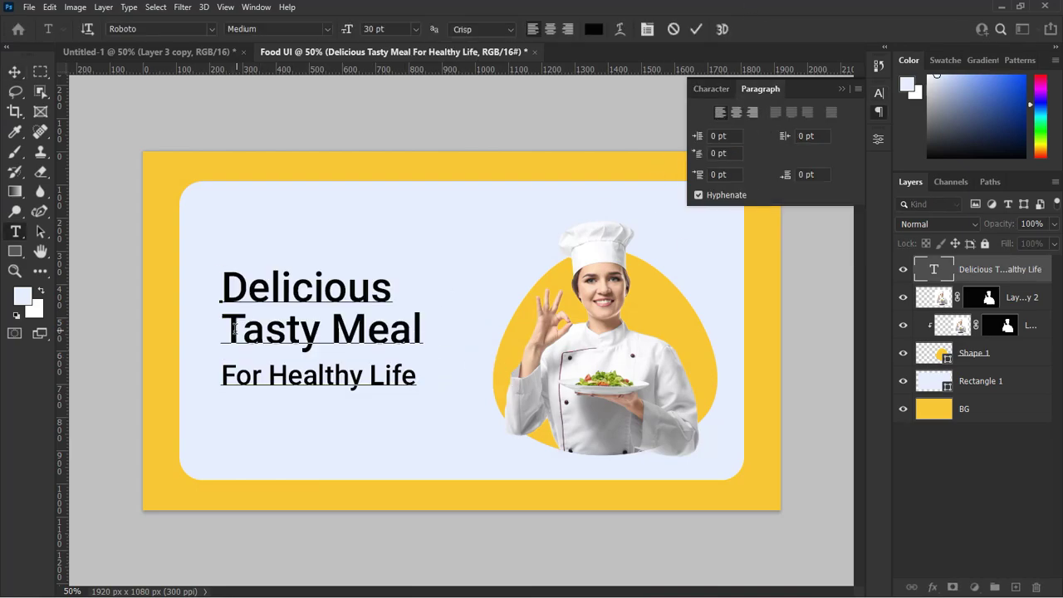
pyautogui.click(603, 220)
pyautogui.moveTo(296, 339); pyautogui.dragTo(299, 349)
pyautogui.click(711, 89)
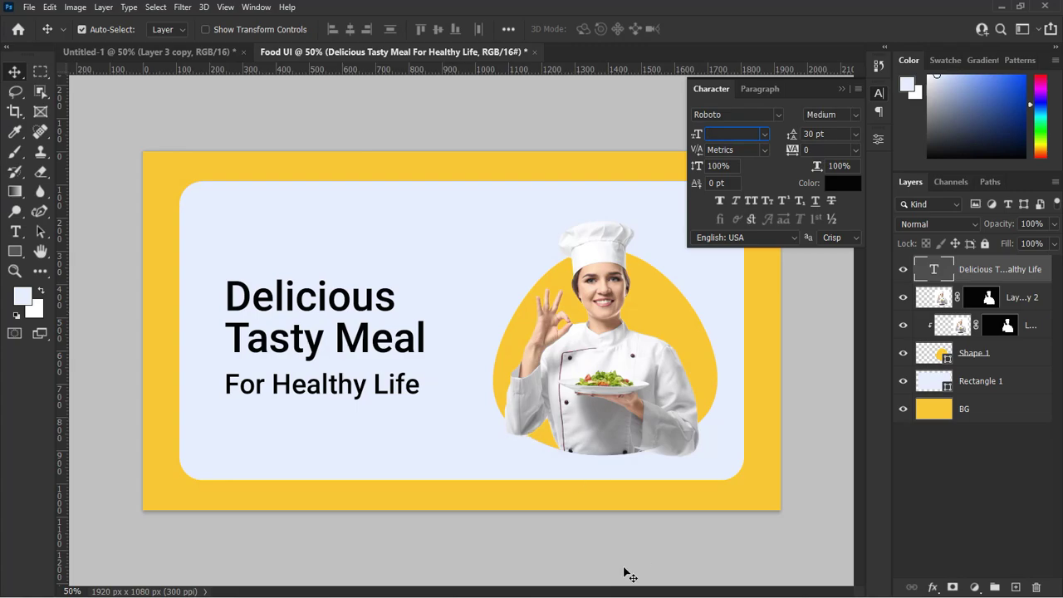
# Set the font size of the "For Healthy Life" line to 30 pt
pyautogui.doubleClick(415, 384)
pyautogui.moveTo(422, 385); pyautogui.dragTo(196, 384)
pyautogui.moveTo(727, 133); pyautogui.dragTo(693, 176)
pyautogui.write('30')
pyautogui.click(697, 28)
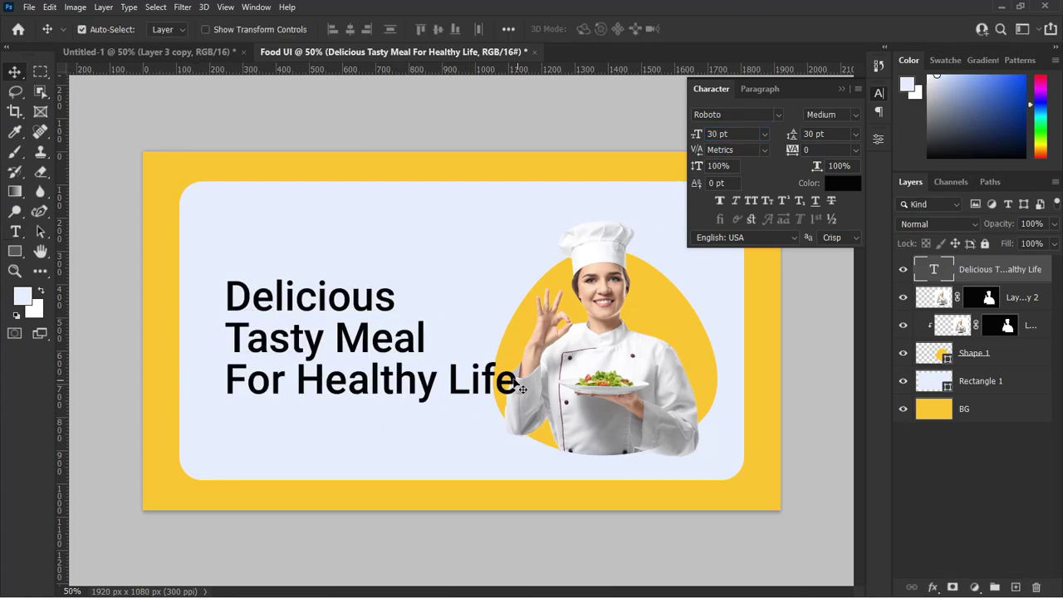
# Set the "r Healthy Life" characters of the third line to Roboto Light with tracking of -50
pyautogui.press('t')
pyautogui.moveTo(518, 382)
pyautogui.mouseDown()
pyautogui.moveTo(178, 363)
pyautogui.moveTo(271, 381)
pyautogui.mouseUp()
pyautogui.click(830, 113)
pyautogui.click(830, 154)
pyautogui.click(855, 150)
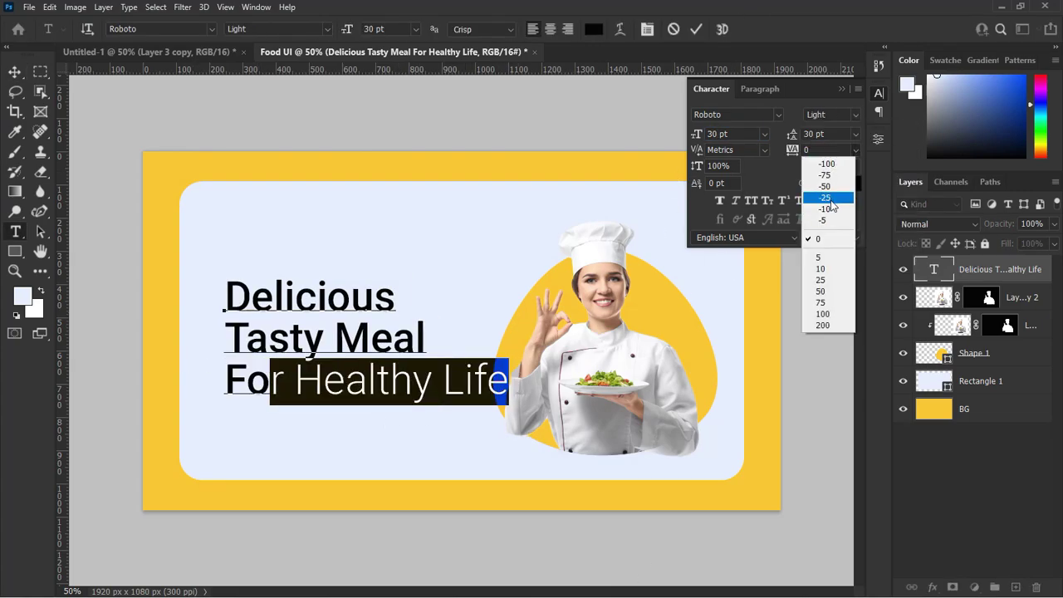
pyautogui.click(828, 186)
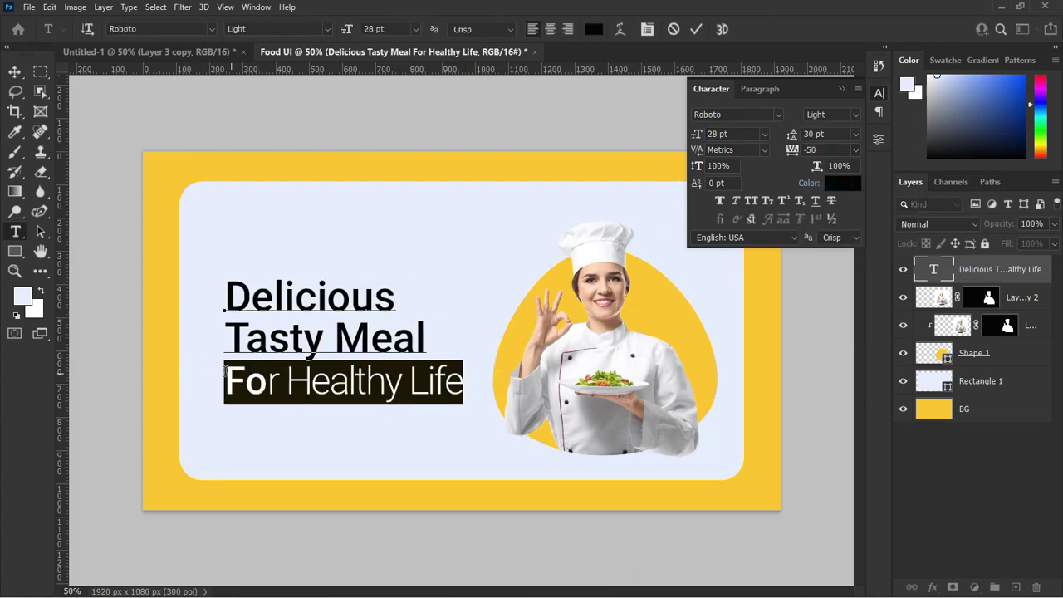
# Try to set the third headline line's font size to 26 pt and commit the edit
pyautogui.moveTo(721, 134); pyautogui.dragTo(706, 133)
pyautogui.write('26')
pyautogui.click(427, 380)
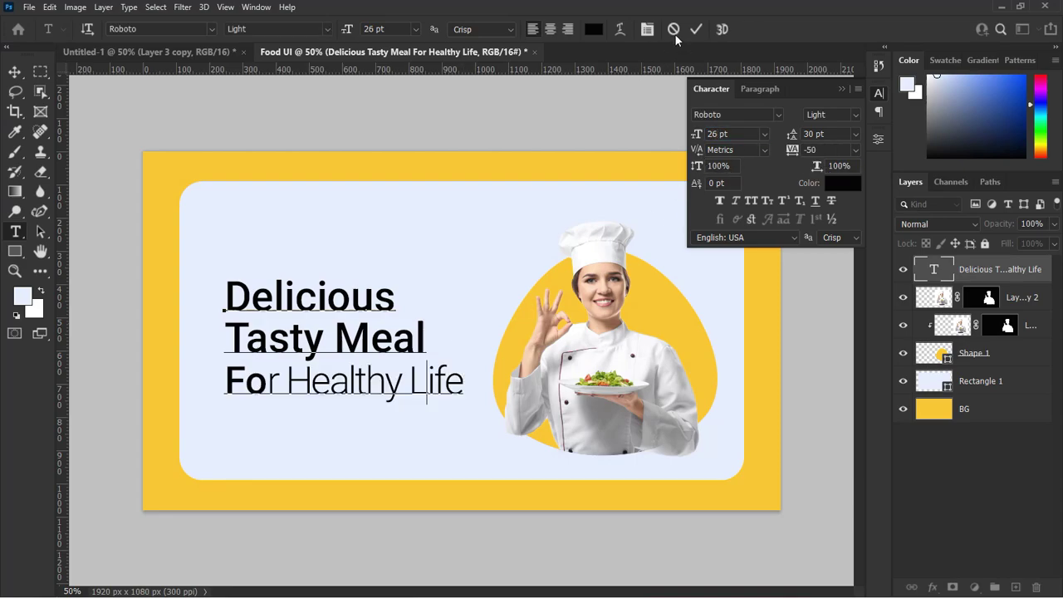
pyautogui.click(696, 29)
pyautogui.press('v')
# Set the entire "For Healthy Life" line to Light at 26 pt and move the headline block up
pyautogui.tripleClick(459, 384)
pyautogui.click(854, 115)
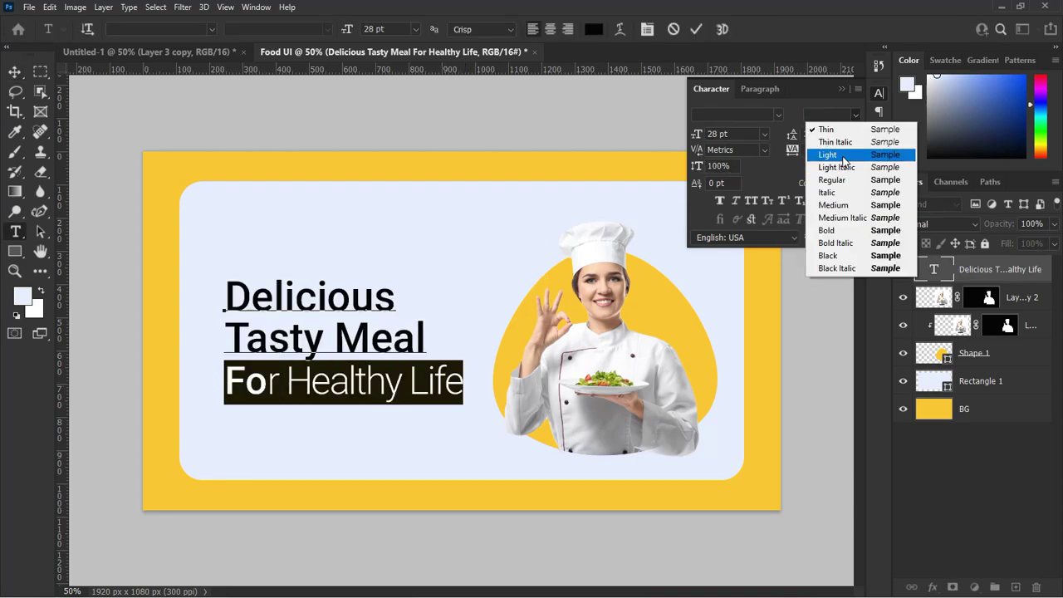
pyautogui.click(830, 154)
pyautogui.click(697, 134)
pyautogui.write('26')
pyautogui.click(696, 30)
pyautogui.press('v')
pyautogui.moveTo(356, 327); pyautogui.dragTo(355, 305)
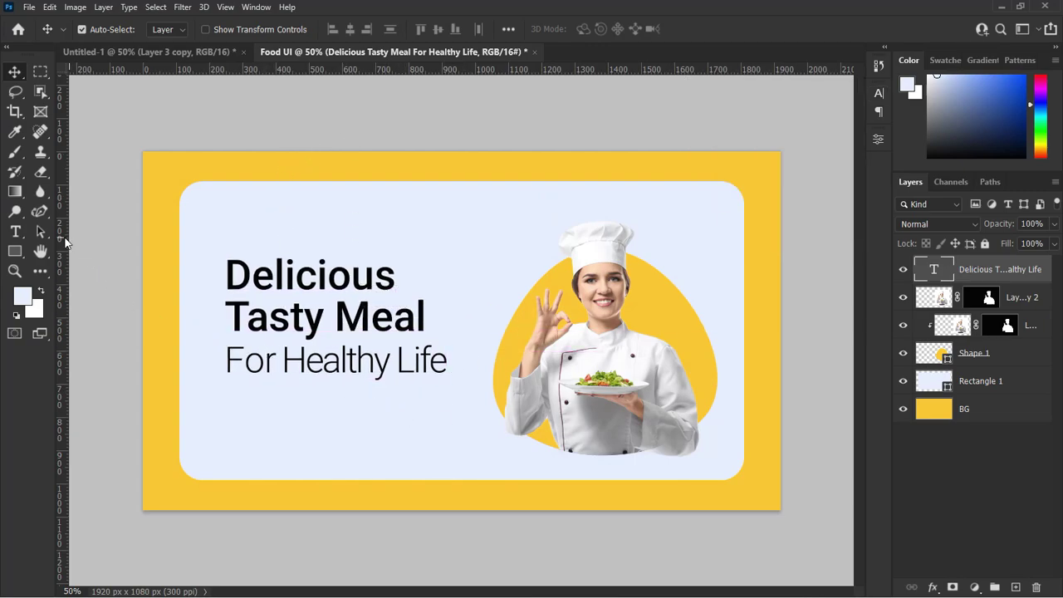
# Create a lorem ipsum paragraph text box below the headline and set its font size to 6 pt
pyautogui.click(16, 232)
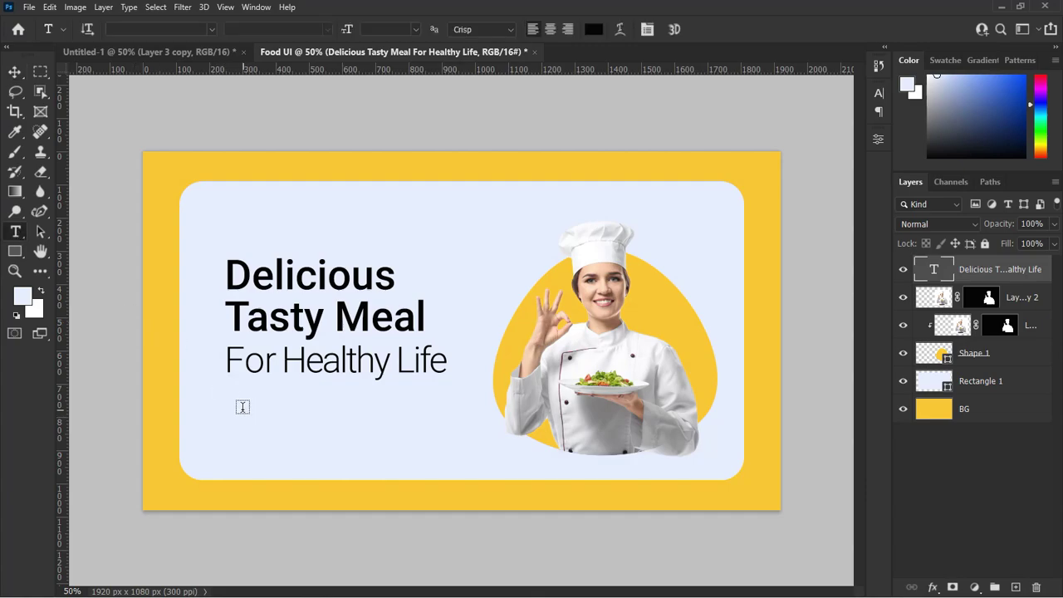
pyautogui.moveTo(235, 407); pyautogui.dragTo(440, 464)
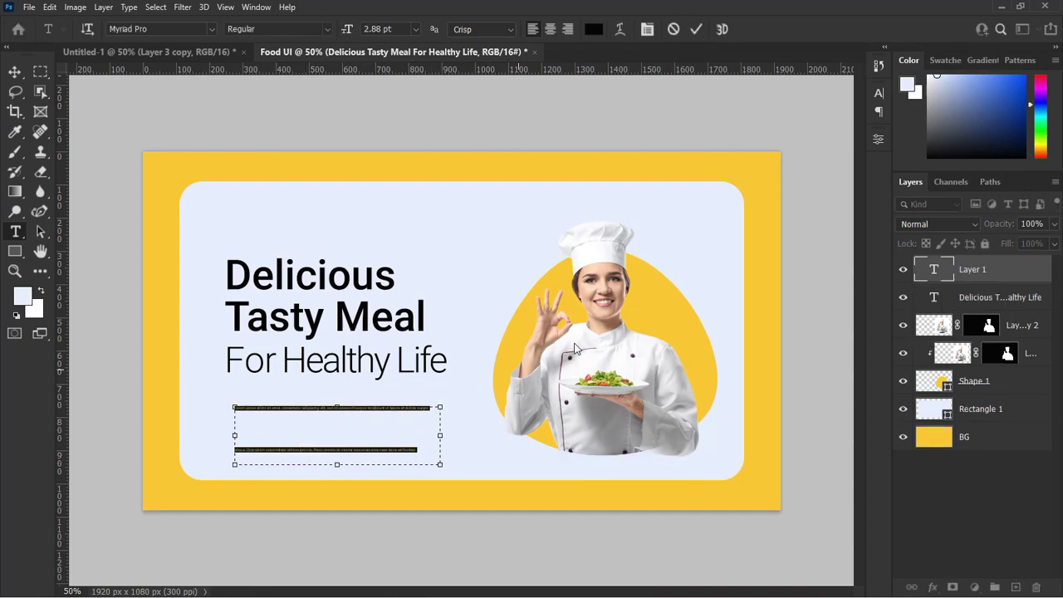
pyautogui.click(879, 94)
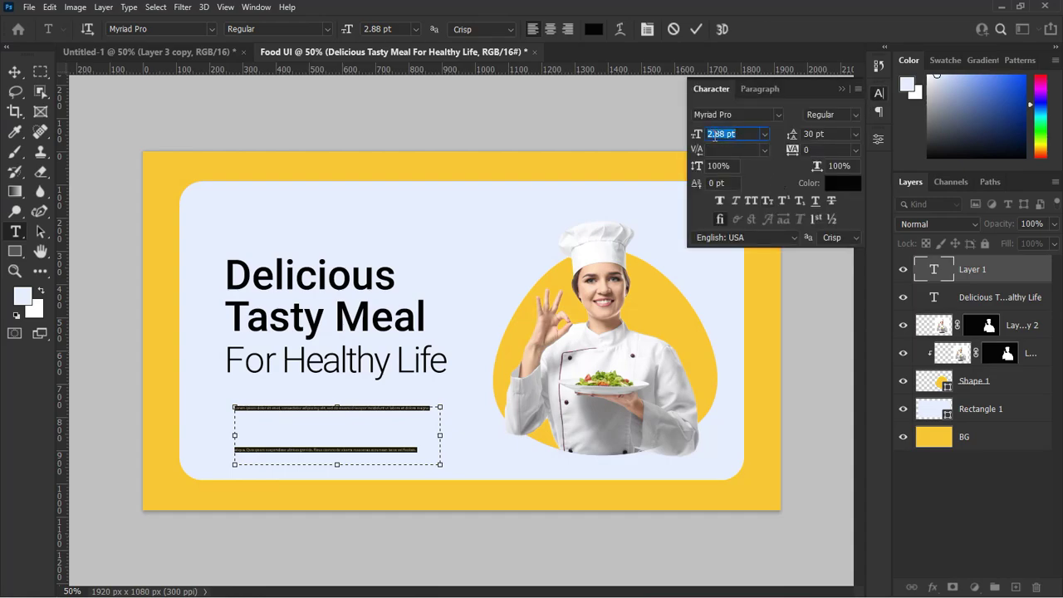
pyautogui.write('6')
pyautogui.press('Return')
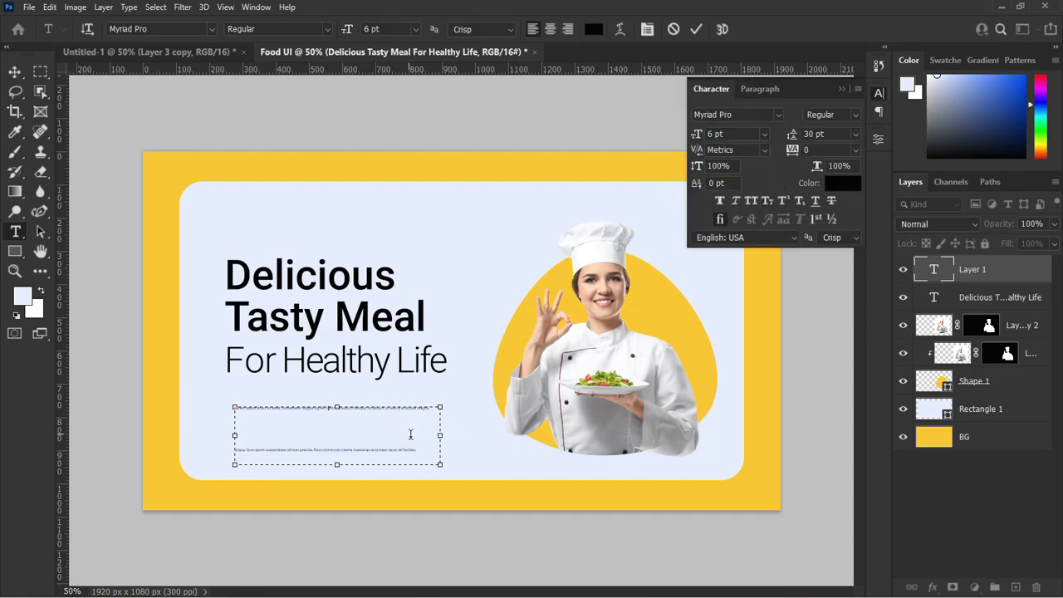
pyautogui.write('6')
pyautogui.press('Return')
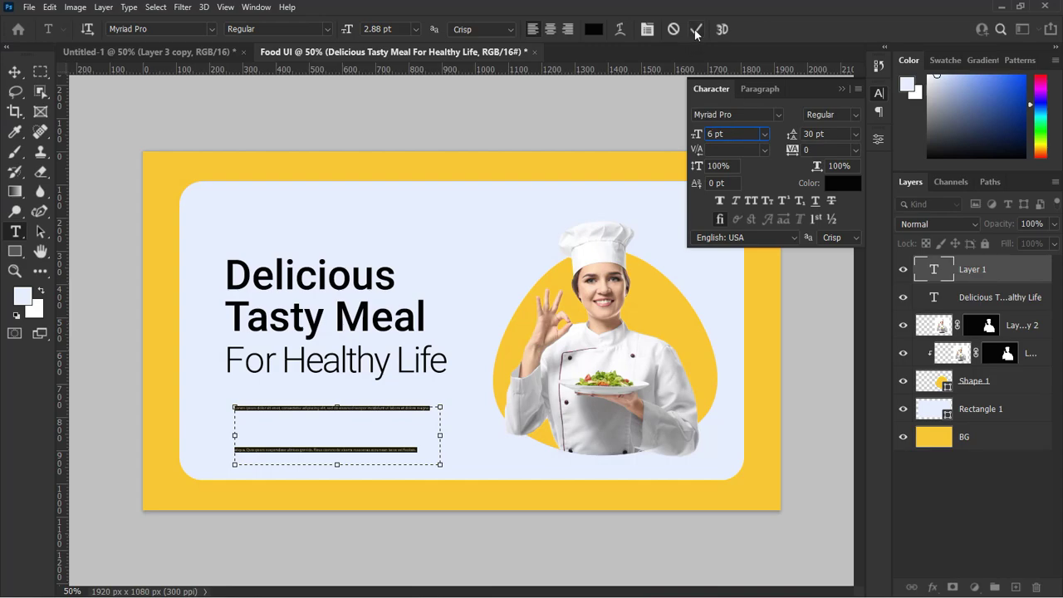
pyautogui.click(696, 29)
# Set the paragraph's leading to Auto and move it up under the headline, aligned with its left edge
pyautogui.click(855, 134)
pyautogui.click(825, 148)
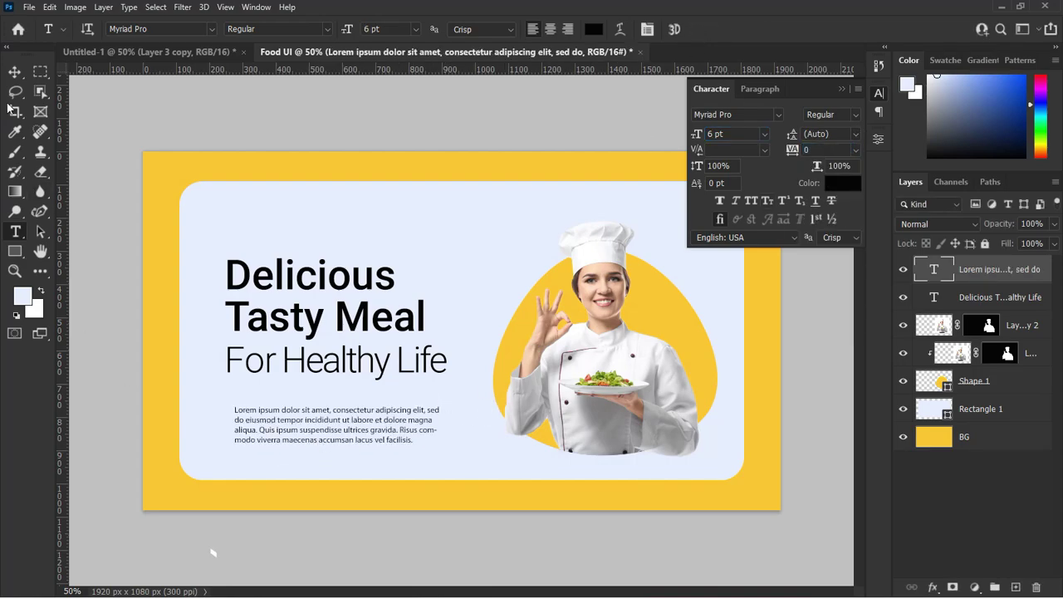
pyautogui.click(14, 71)
pyautogui.moveTo(283, 427); pyautogui.dragTo(272, 407)
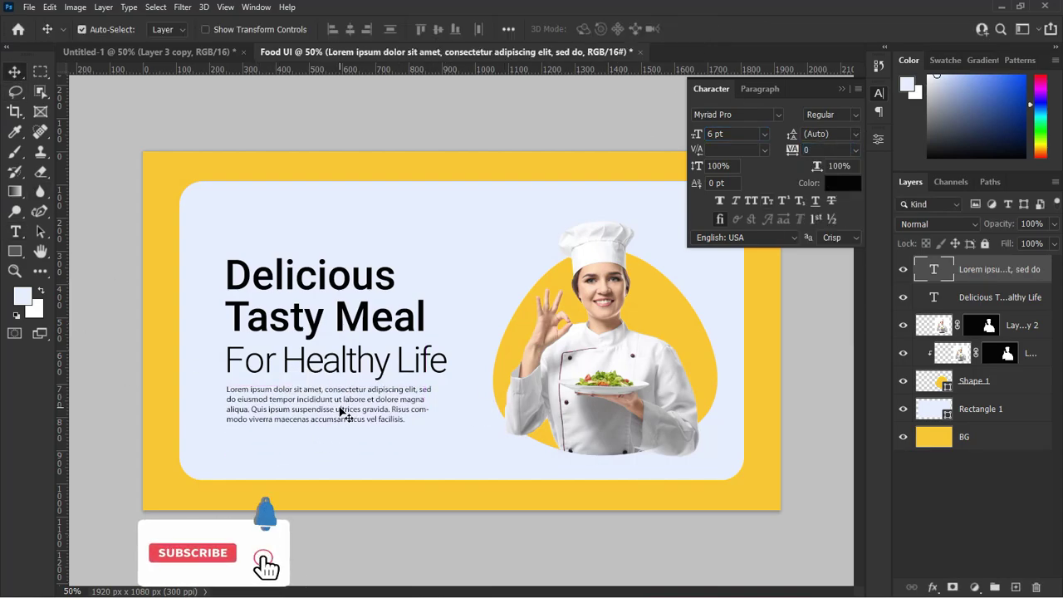
# Shorten the paragraph to three visible lines and move it up close beneath "For Healthy Life"
pyautogui.doubleClick(345, 411)
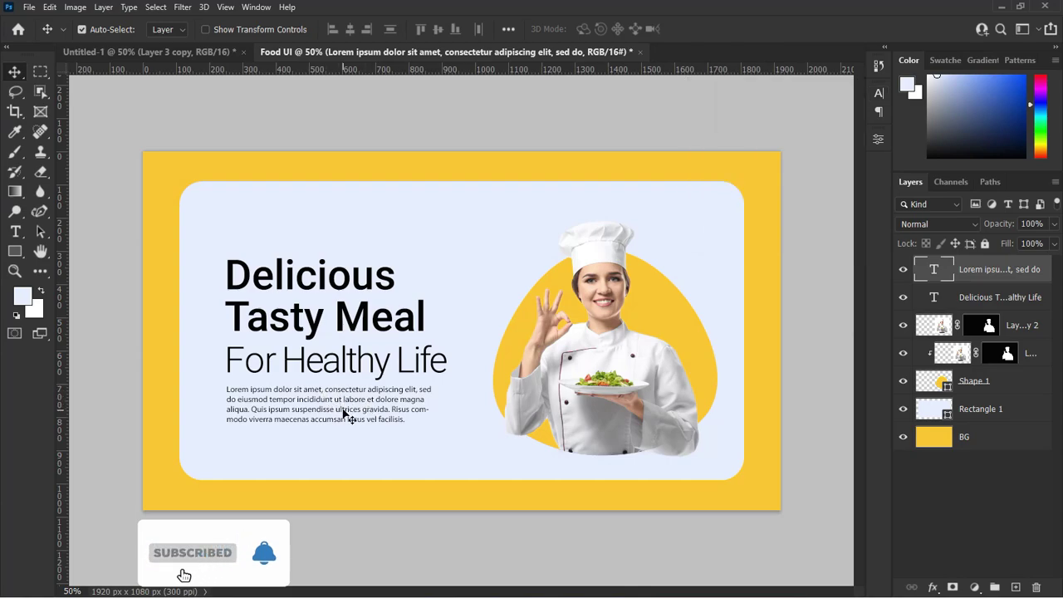
pyautogui.click(397, 427)
pyautogui.moveTo(337, 446); pyautogui.dragTo(322, 399)
pyautogui.click(697, 30)
pyautogui.press('v')
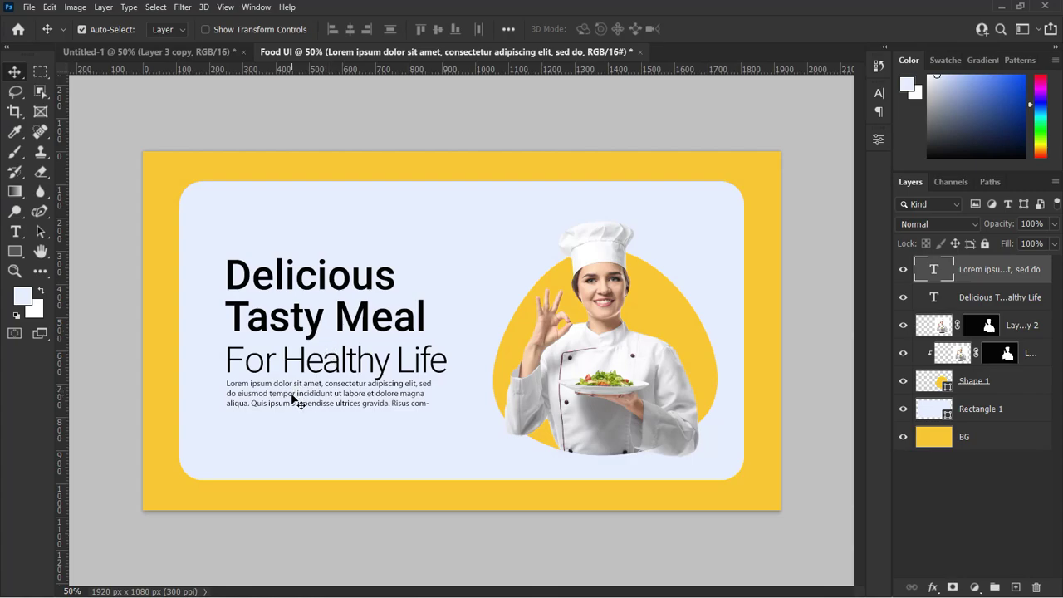
# Draw a rectangle about 172 by 68 px beneath the paragraph and fill it with the yellow swatch
pyautogui.click(16, 252)
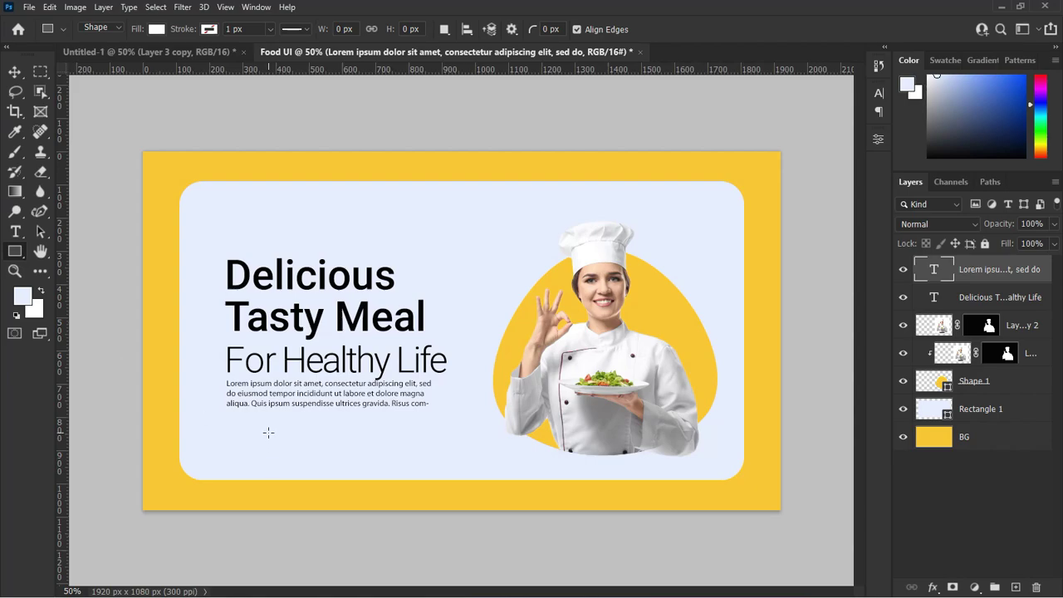
pyautogui.moveTo(234, 417); pyautogui.dragTo(294, 440)
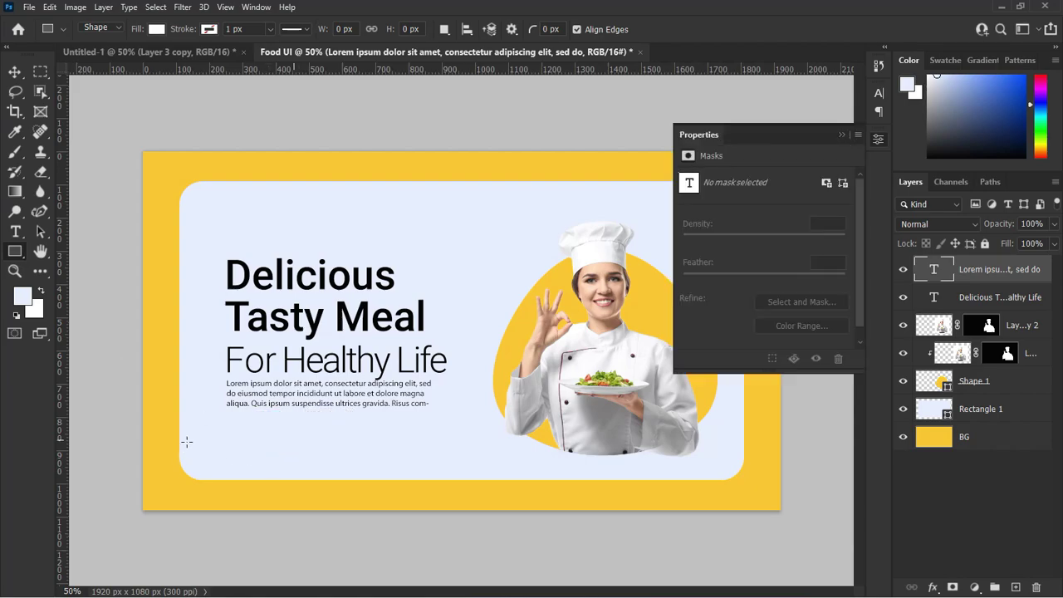
pyautogui.click(15, 71)
pyautogui.click(725, 286)
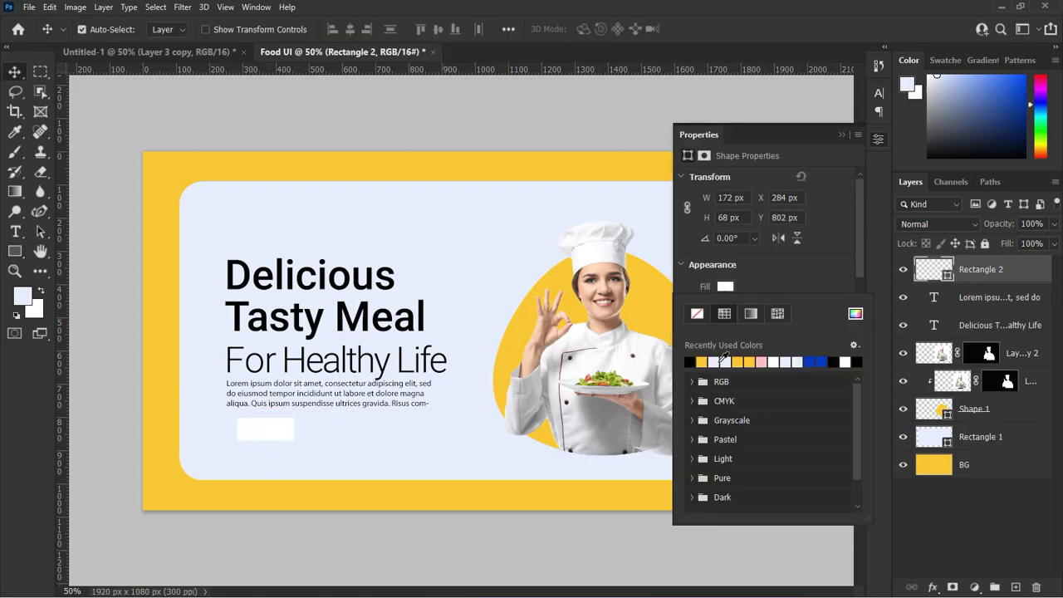
pyautogui.click(703, 361)
pyautogui.click(16, 77)
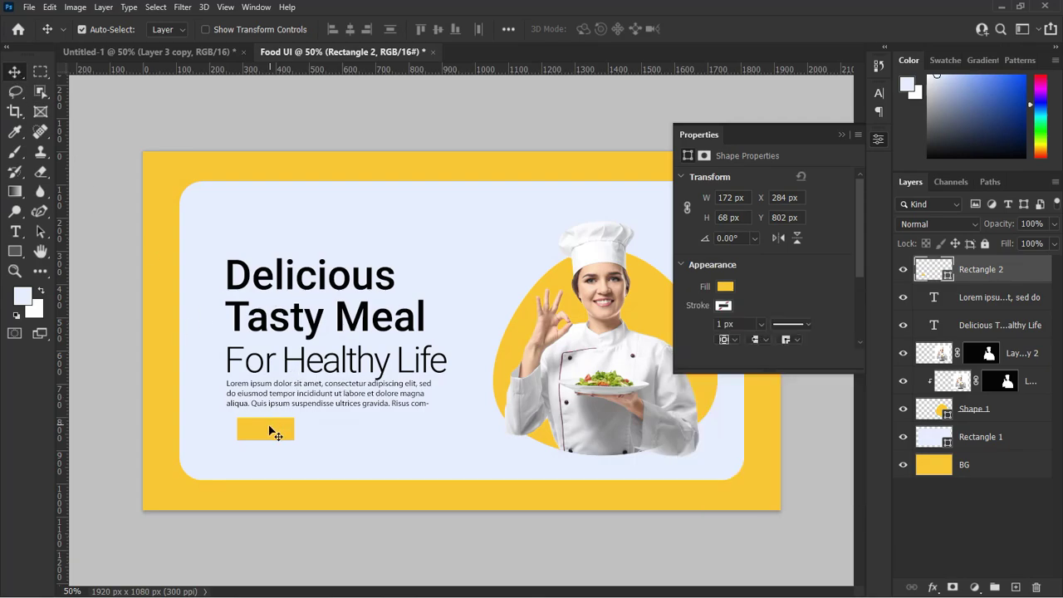
# Round the yellow rectangle's corners to 11 px and move it right to center it below the paragraph
pyautogui.moveTo(269, 426); pyautogui.dragTo(282, 426)
pyautogui.scroll(-1, 800, 336)
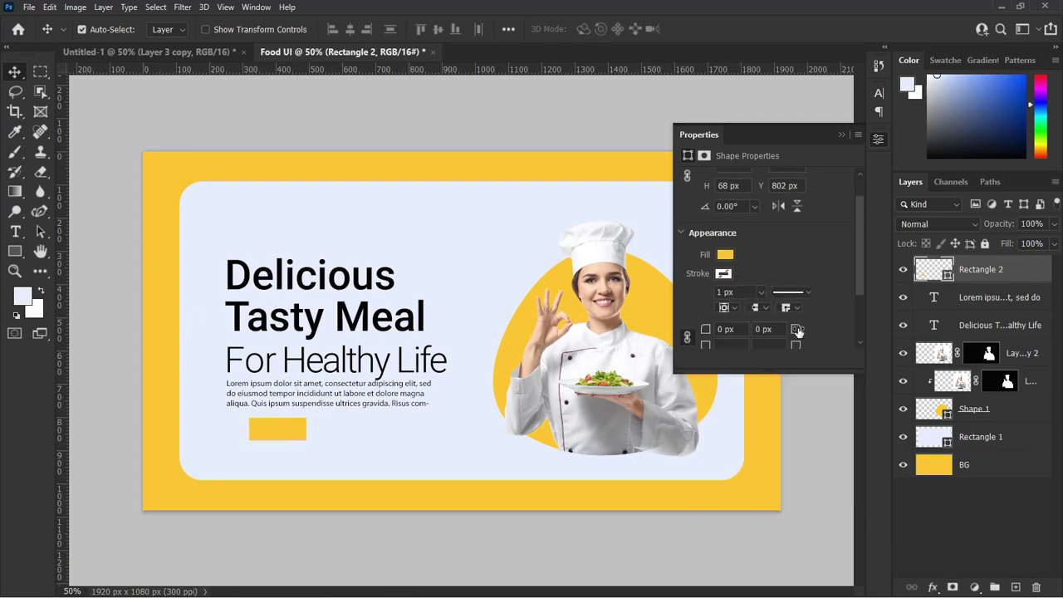
pyautogui.moveTo(796, 331); pyautogui.dragTo(804, 332)
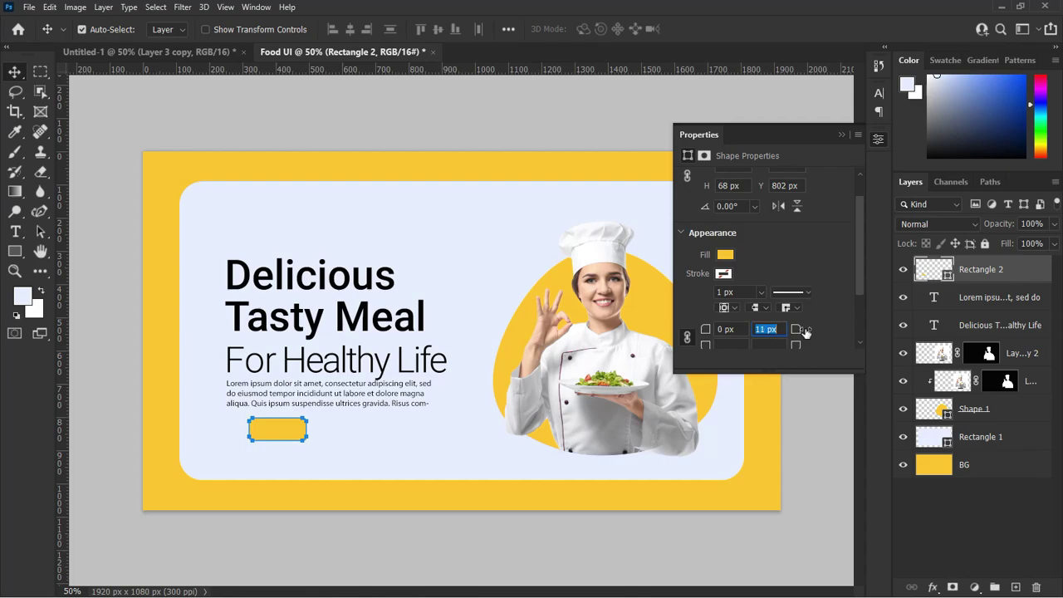
pyautogui.moveTo(299, 437); pyautogui.dragTo(351, 437)
# Add a "View Menu" text label and place it centered on the yellow button
pyautogui.press('t')
pyautogui.click(399, 215)
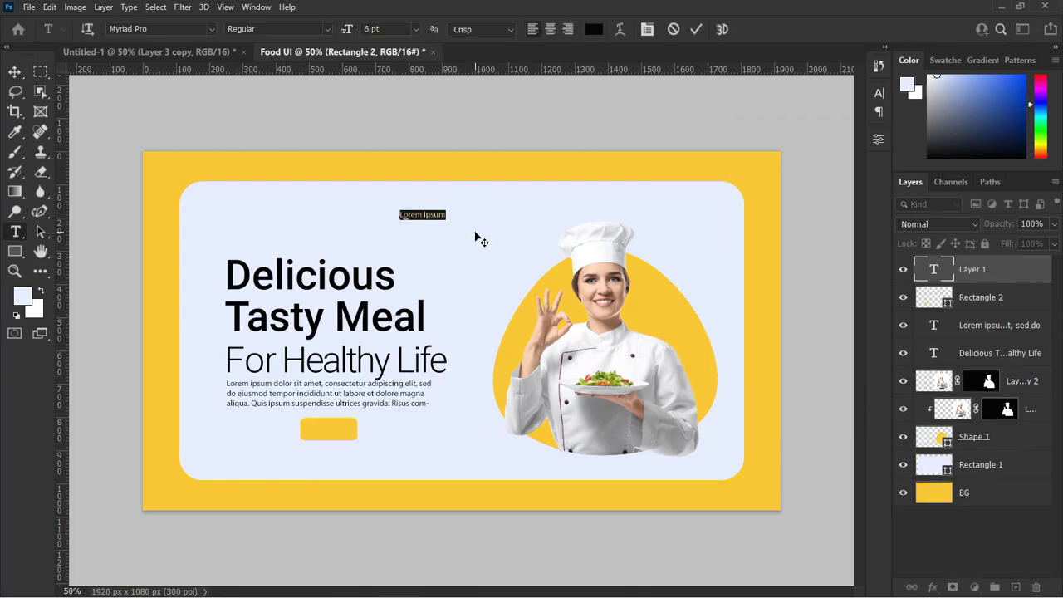
pyautogui.press('BackSpace')
pyautogui.write('View Menu')
pyautogui.click(14, 72)
pyautogui.moveTo(424, 218); pyautogui.dragTo(334, 433)
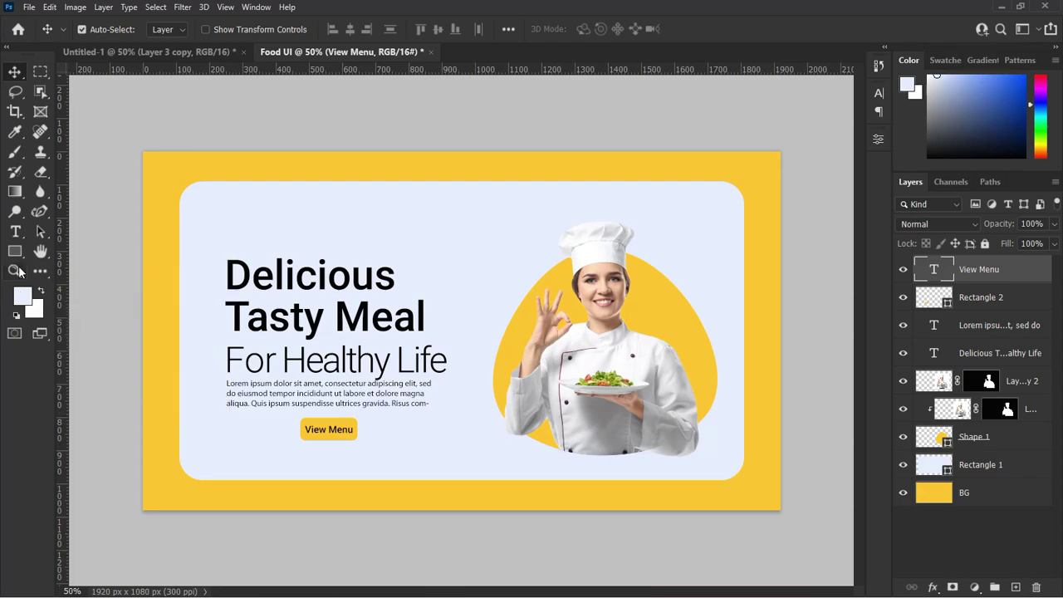
# Draw a narrow vertical rectangle about 12 by 304 px beside the headline near the light blue panel's left edge
pyautogui.click(15, 252)
pyautogui.moveTo(202, 258); pyautogui.dragTo(203, 311)
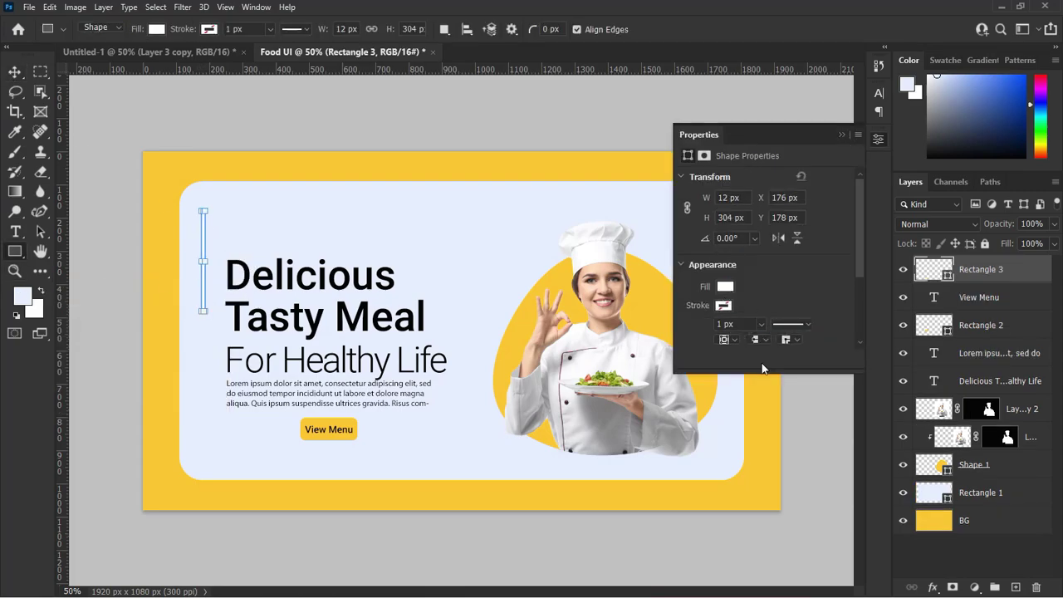
# Fill the narrow vertical rectangle beside the headline with the yellow swatch
pyautogui.click(725, 286)
pyautogui.click(596, 490)
pyautogui.press('Escape')
pyautogui.click(725, 286)
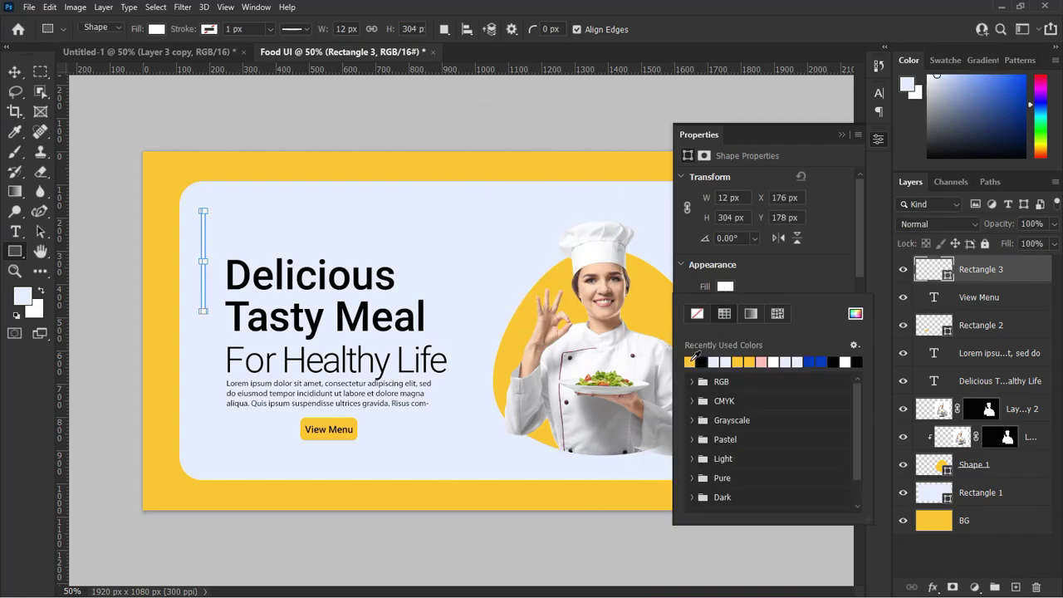
pyautogui.click(690, 362)
pyautogui.press('Escape')
# Move the yellow bar next to the headline's left edge and round its corners to 6 px
pyautogui.press('v')
pyautogui.moveTo(208, 257); pyautogui.dragTo(215, 302)
pyautogui.scroll(-2, 865, 265)
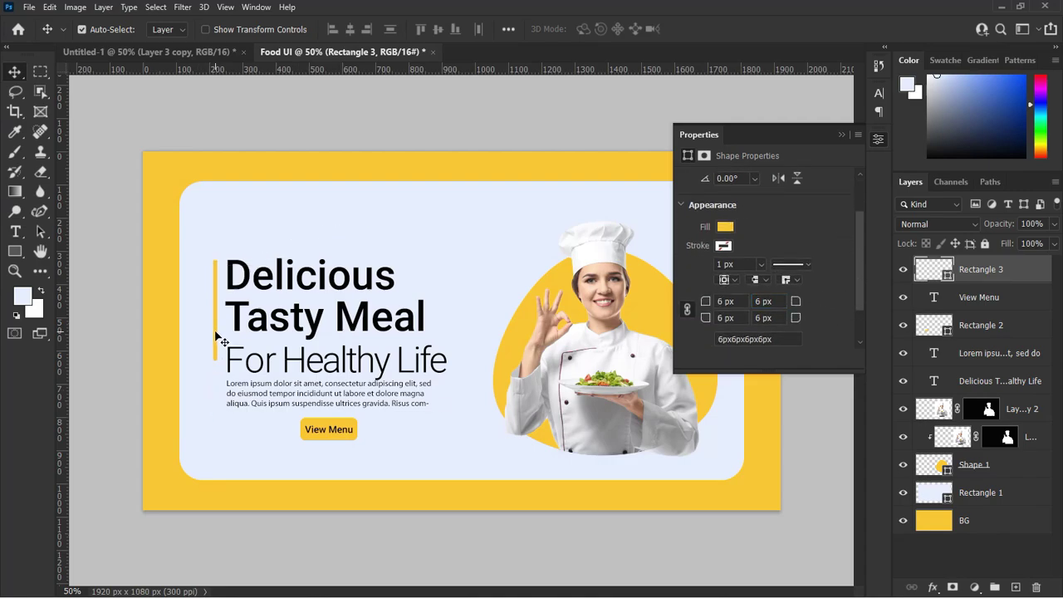
# Duplicate the yellow bar directly below itself, set the copy's height to 100 px and nudge it up closer
pyautogui.moveTo(214, 332); pyautogui.dragTo(230, 451)
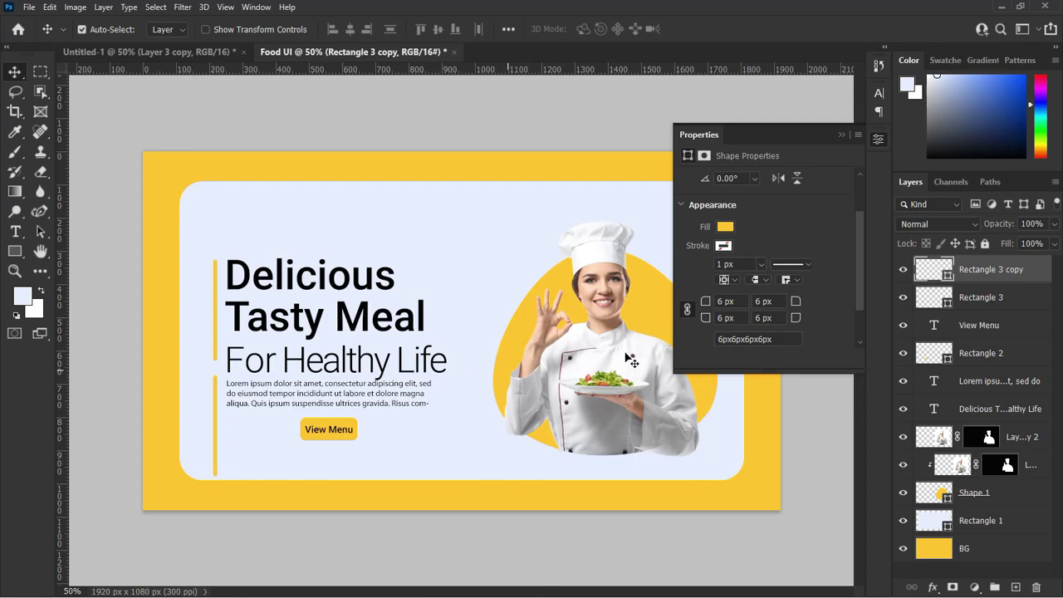
pyautogui.scroll(2, 863, 245)
pyautogui.doubleClick(720, 218)
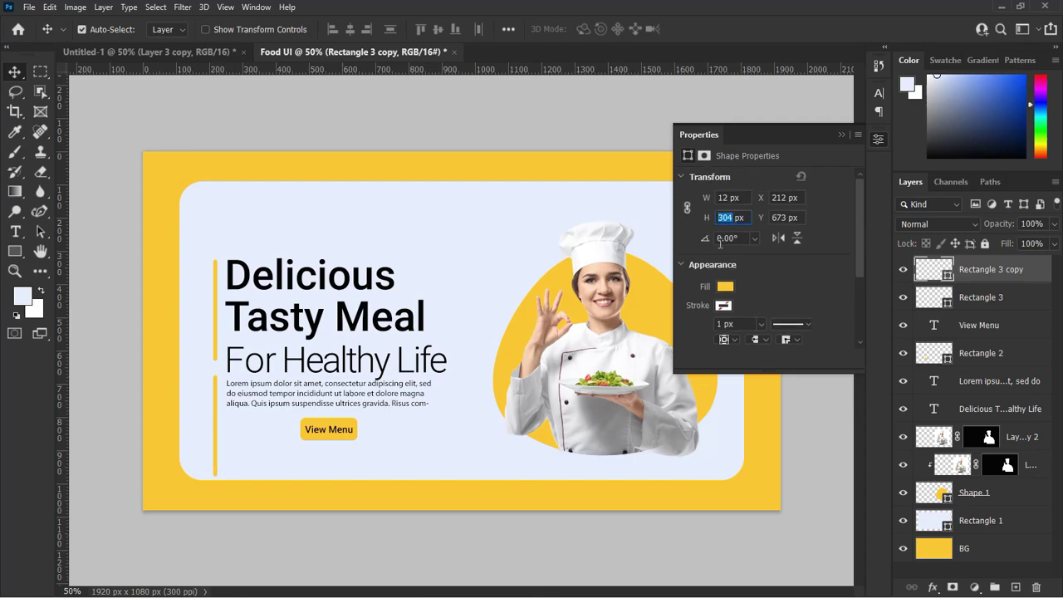
pyautogui.write('100')
pyautogui.press('Return')
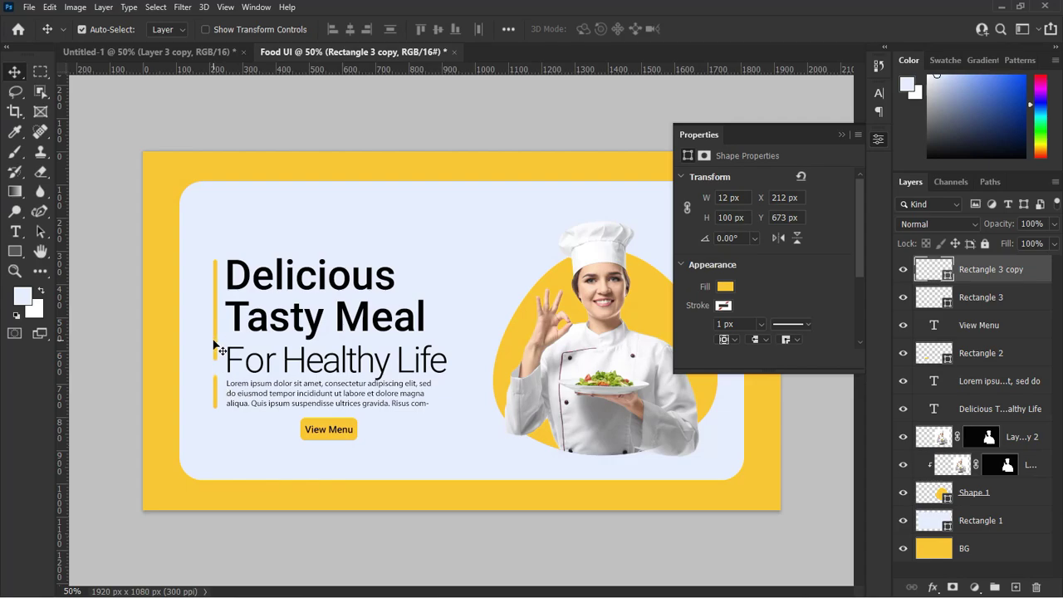
pyautogui.press('Up')
pyautogui.press('Up')
pyautogui.click(859, 129)
# Round the corners of the yellow View Menu button to 34 px
pyautogui.click(340, 439)
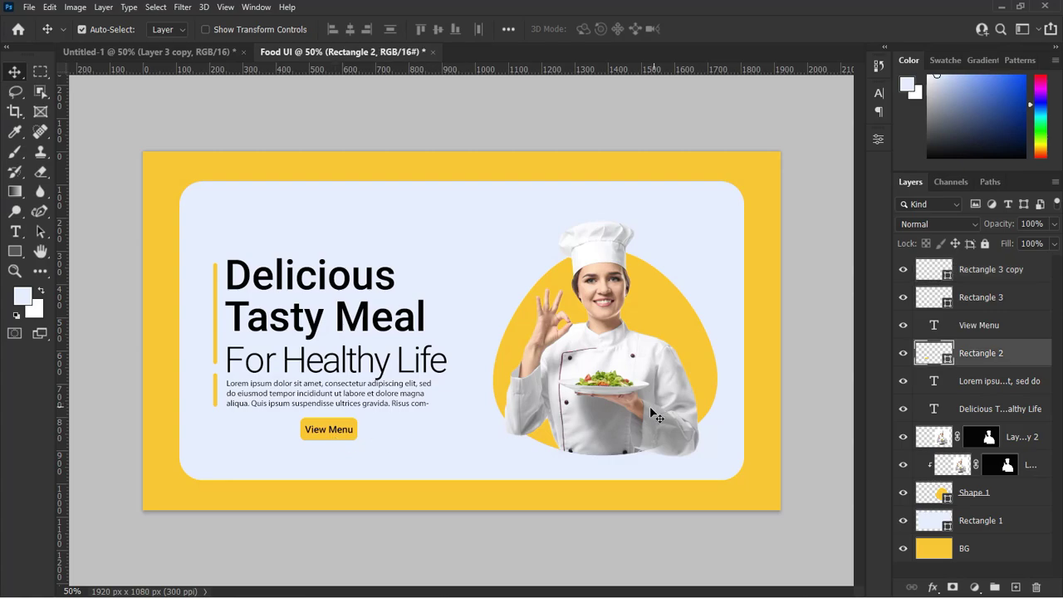
pyautogui.click(879, 139)
pyautogui.scroll(-1, 806, 302)
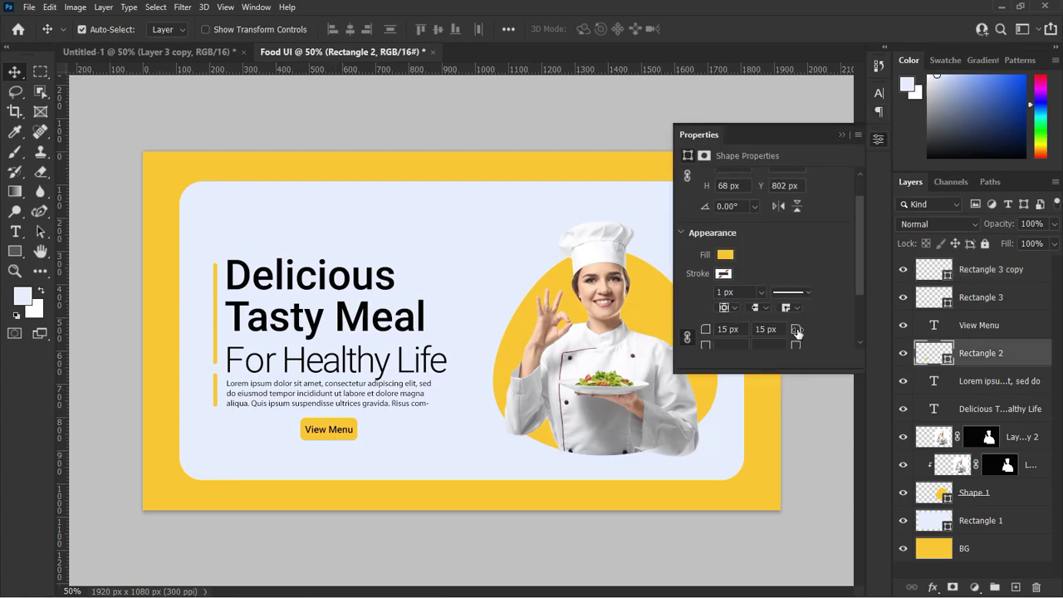
pyautogui.moveTo(797, 334); pyautogui.dragTo(813, 331)
# Widen the yellow button and place it with its View Menu label flush with the paragraph's left edge
pyautogui.hotkey('ctrl', 't')
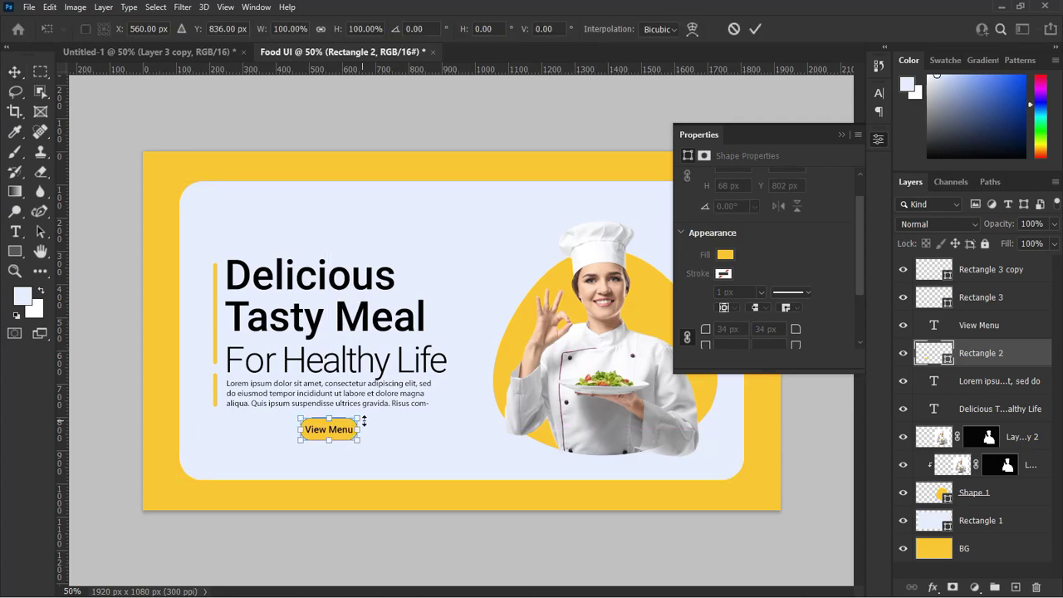
pyautogui.moveTo(360, 431); pyautogui.dragTo(268, 437)
pyautogui.click(754, 32)
pyautogui.click(356, 434)
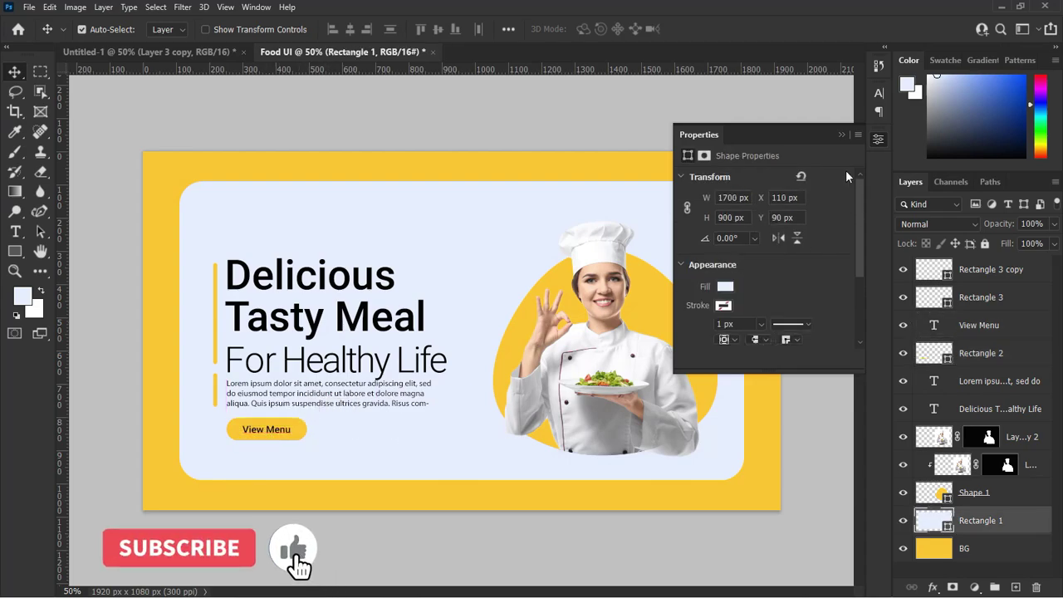
pyautogui.click(841, 134)
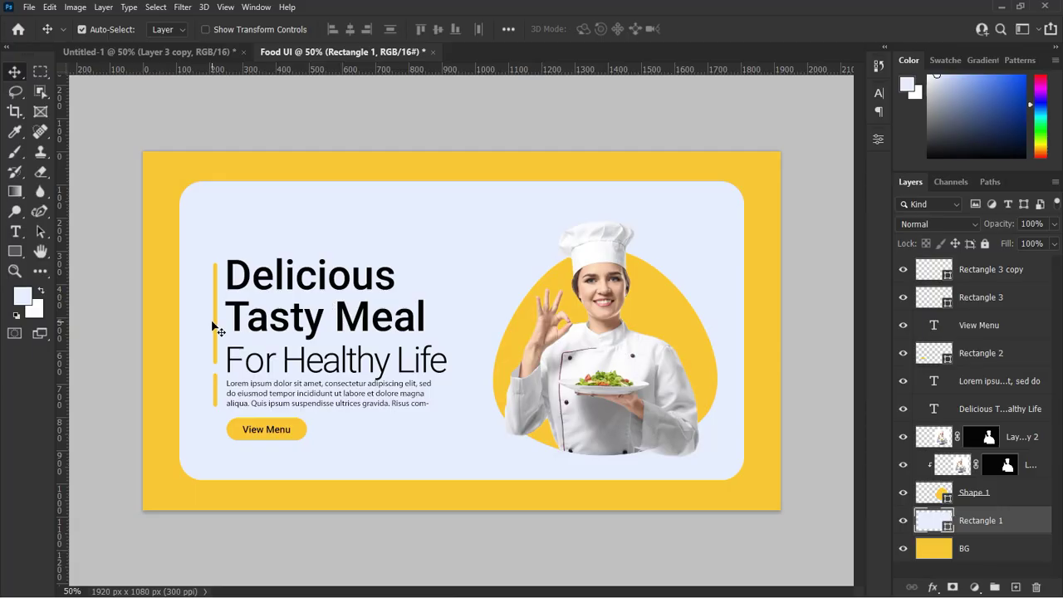
# Set the width of both yellow accent bars beside the text to 9 px
pyautogui.click(216, 320)
pyautogui.click(878, 138)
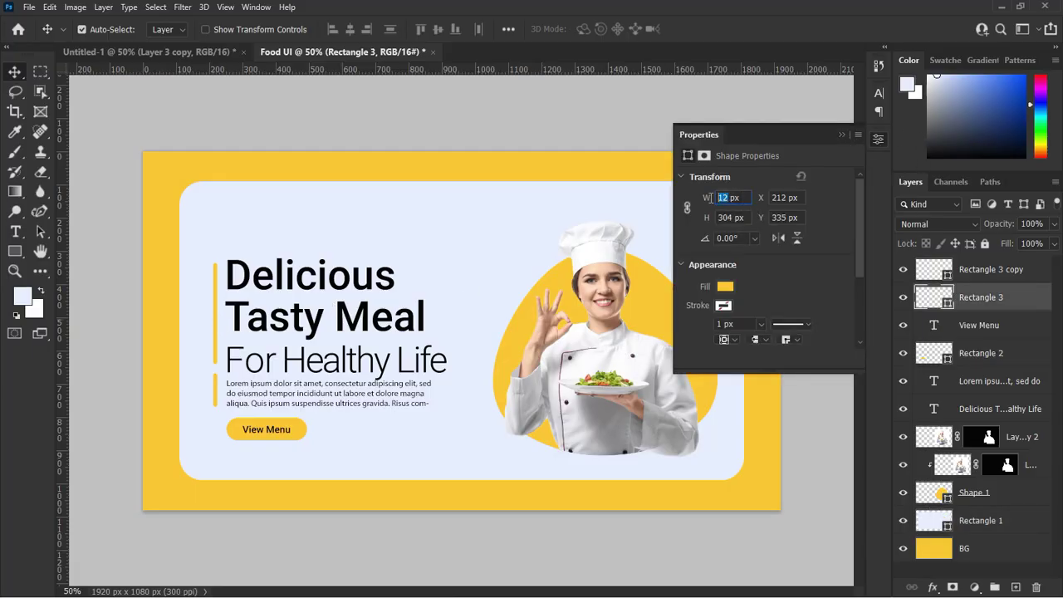
pyautogui.click(217, 389)
pyautogui.doubleClick(725, 197)
pyautogui.write('9')
pyautogui.press('Return')
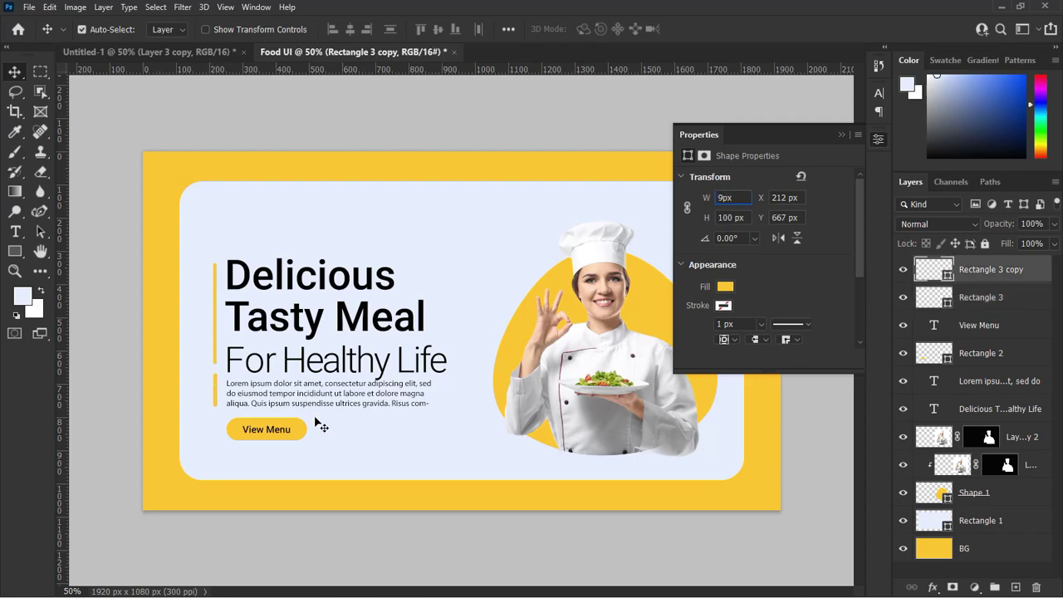
pyautogui.click(840, 135)
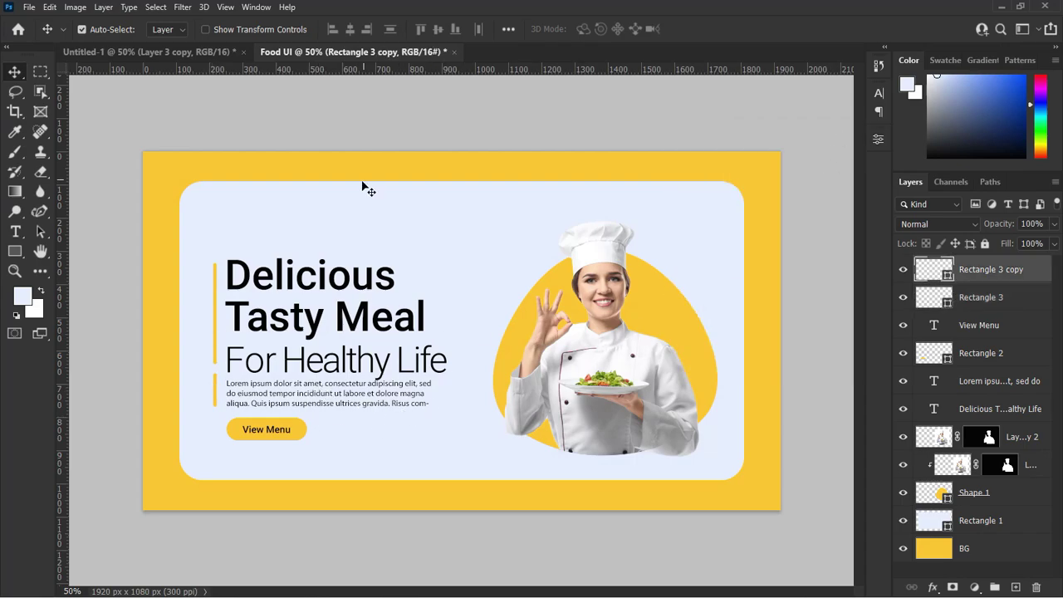
# Add a "Delicious" logo text near the light blue panel's upper-left corner and set its size to 10 pt
pyautogui.press('t')
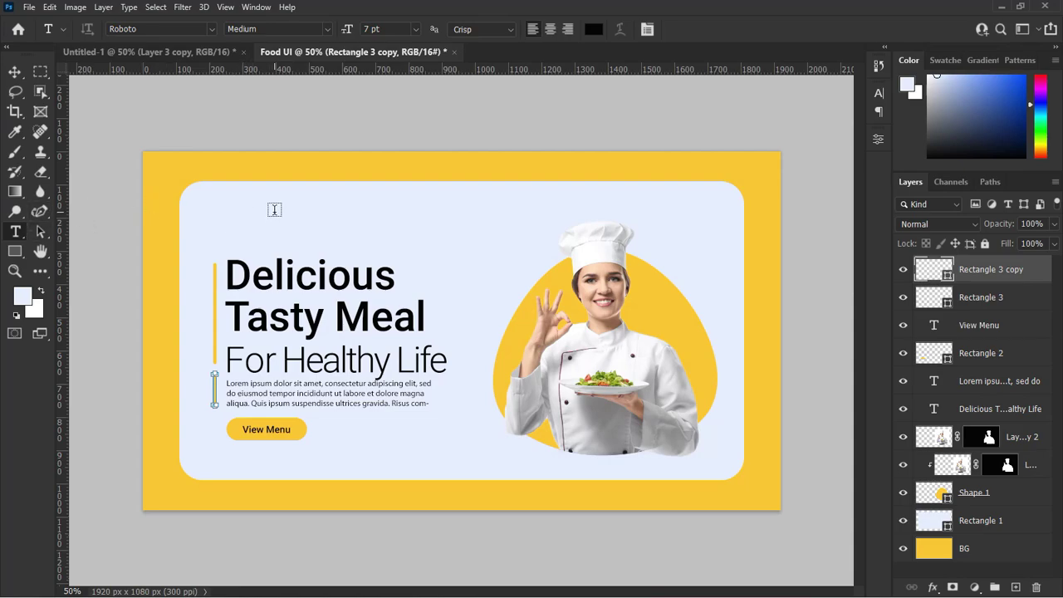
pyautogui.click(274, 209)
pyautogui.press('BackSpace')
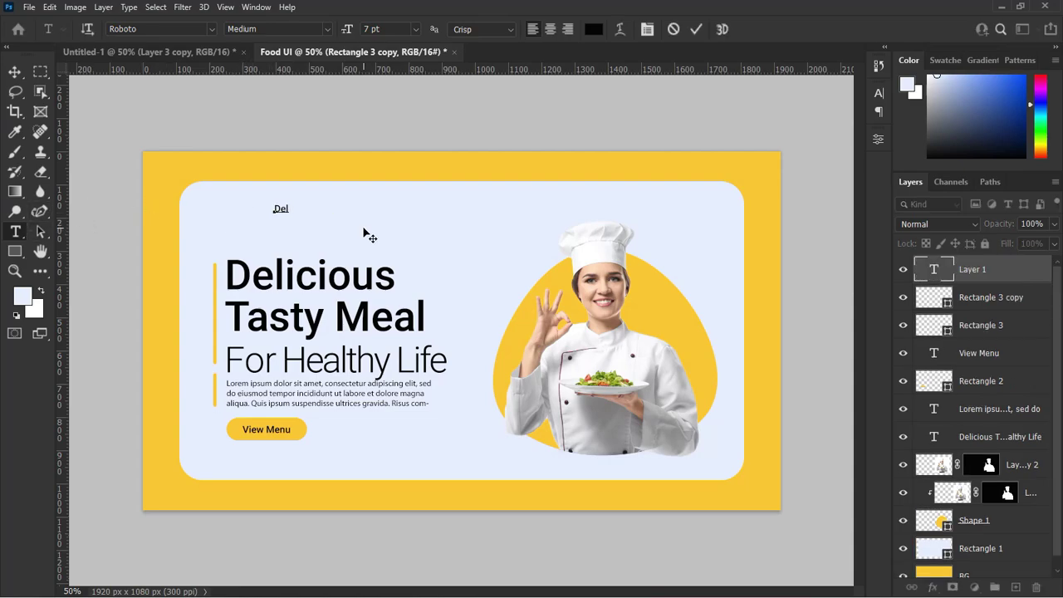
pyautogui.click(13, 73)
pyautogui.moveTo(285, 210); pyautogui.dragTo(238, 203)
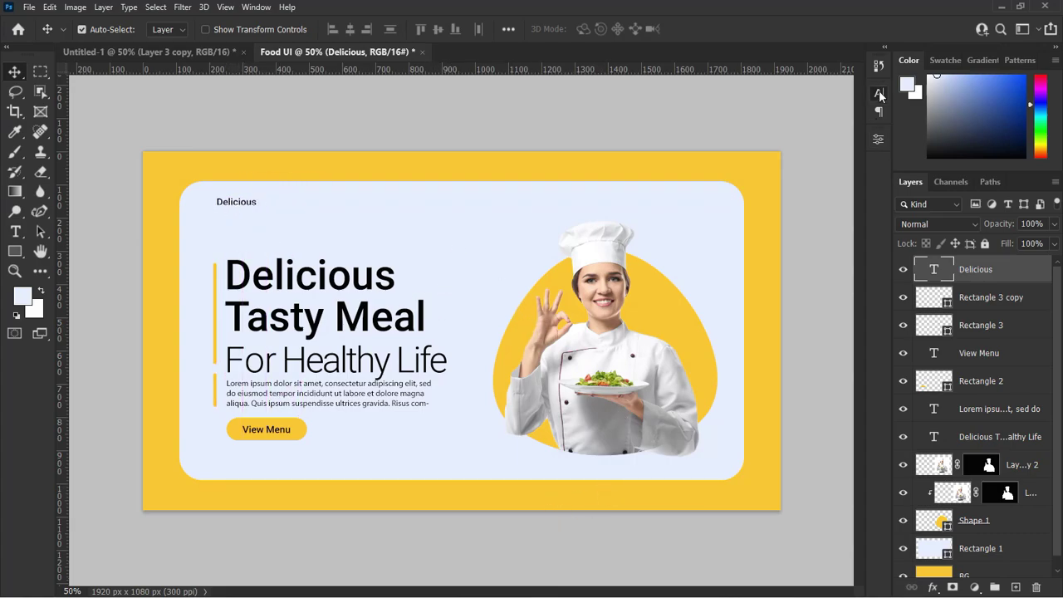
pyautogui.click(878, 93)
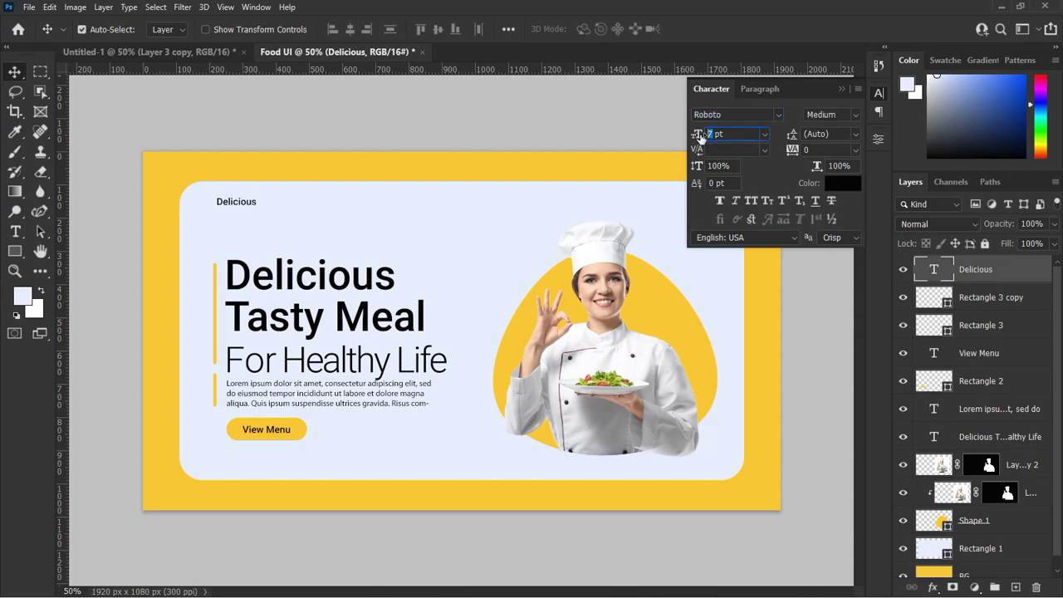
pyautogui.write('10')
pyautogui.press('Return')
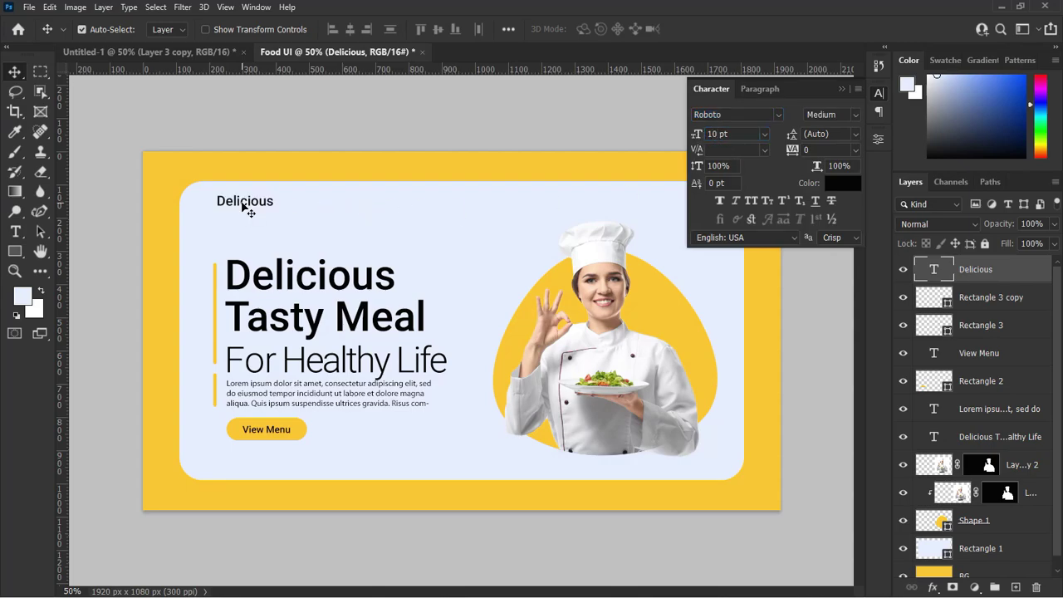
# Colour the letters "Deli" in the logo text with the background yellow, ffc62b
pyautogui.doubleClick(242, 201)
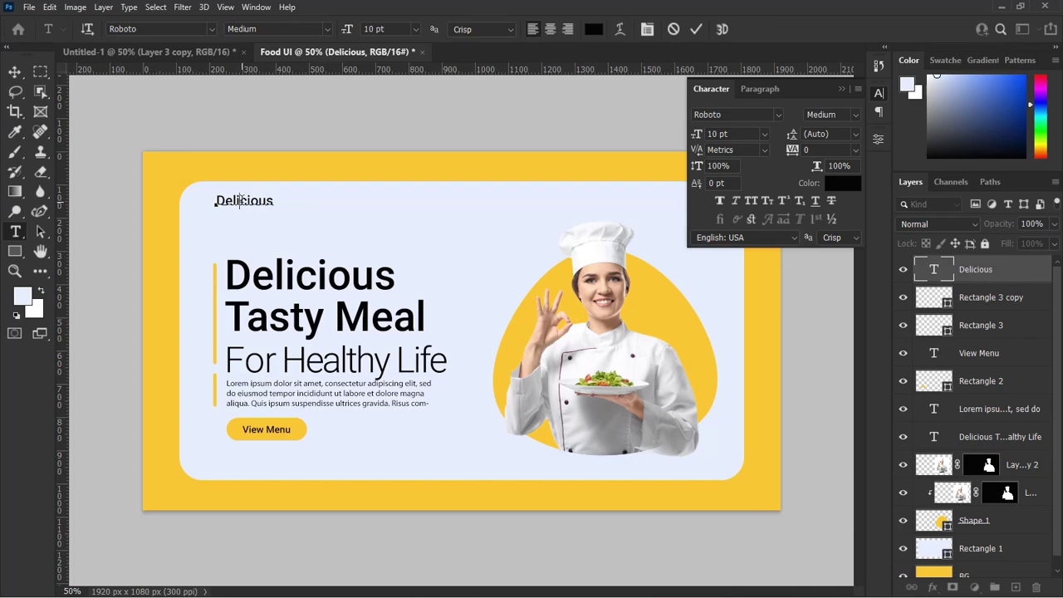
pyautogui.moveTo(240, 201); pyautogui.dragTo(208, 196)
pyautogui.click(835, 179)
pyautogui.click(505, 487)
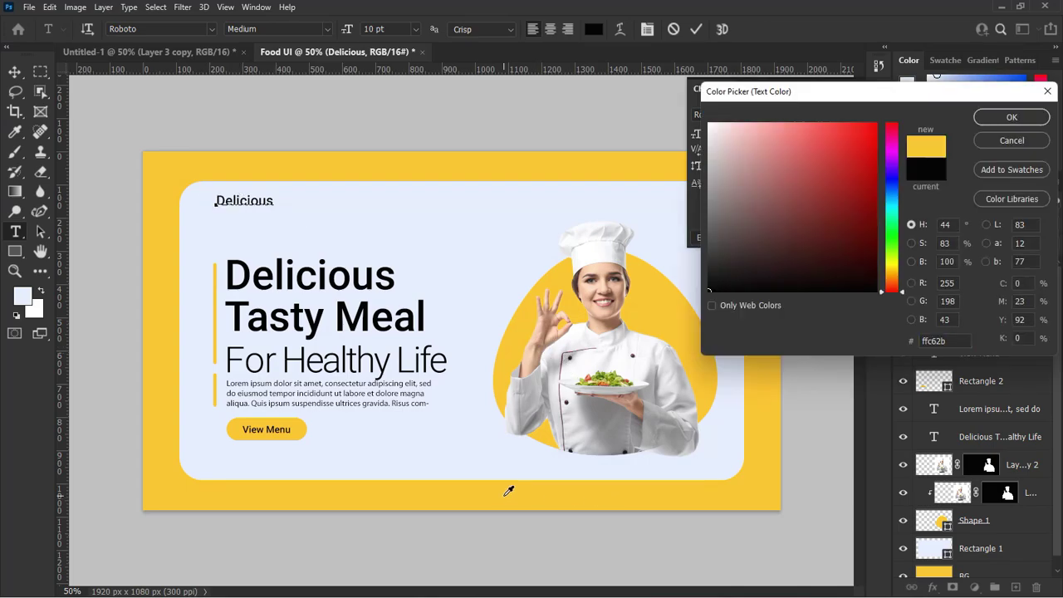
pyautogui.click(1012, 117)
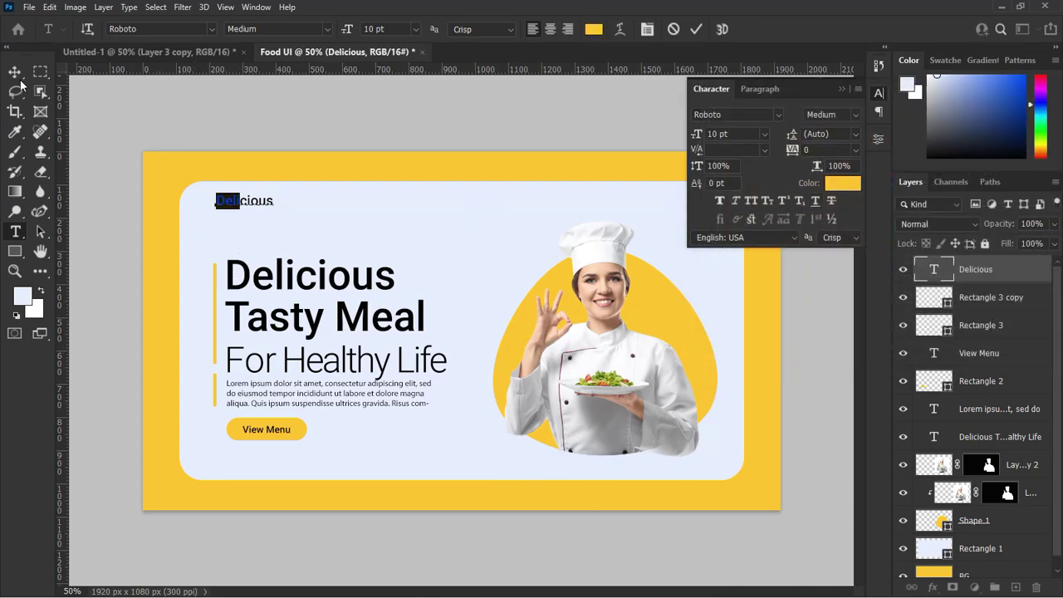
pyautogui.hotkey('ctrl', 'Return')
pyautogui.click(841, 90)
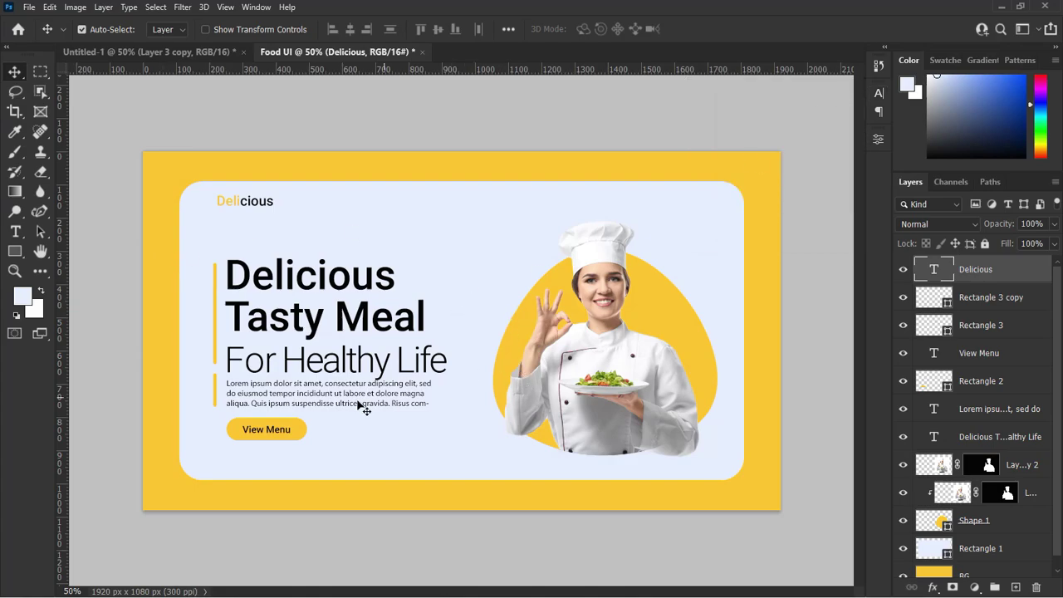
# Add separate "HOME" and "MENU" text labels in the area above and beside the headline
pyautogui.click(23, 235)
pyautogui.click(410, 229)
pyautogui.press('BackSpace')
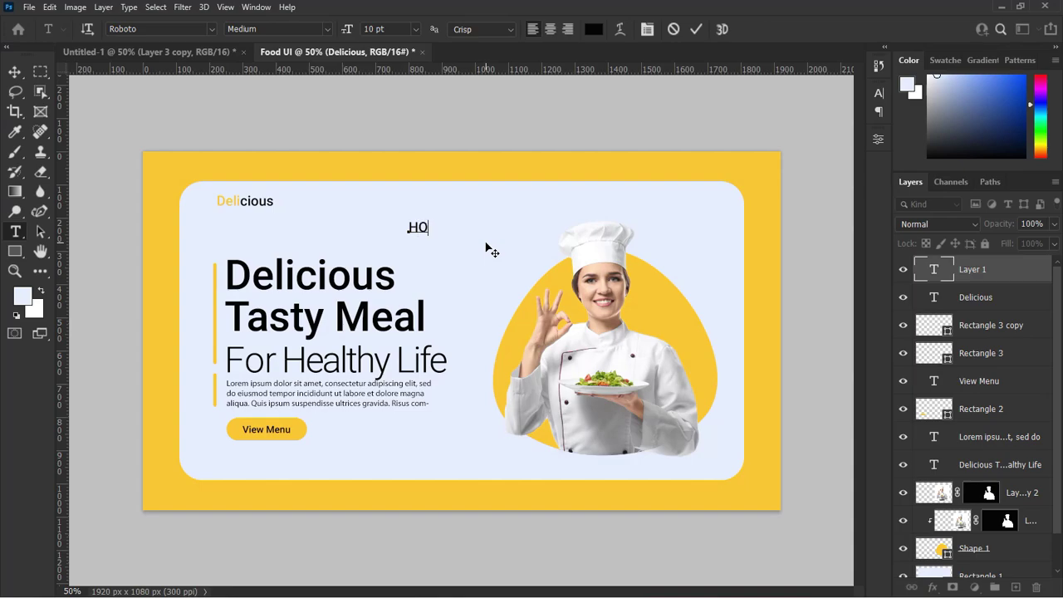
pyautogui.hotkey('ctrl', 'Return')
pyautogui.click(459, 256)
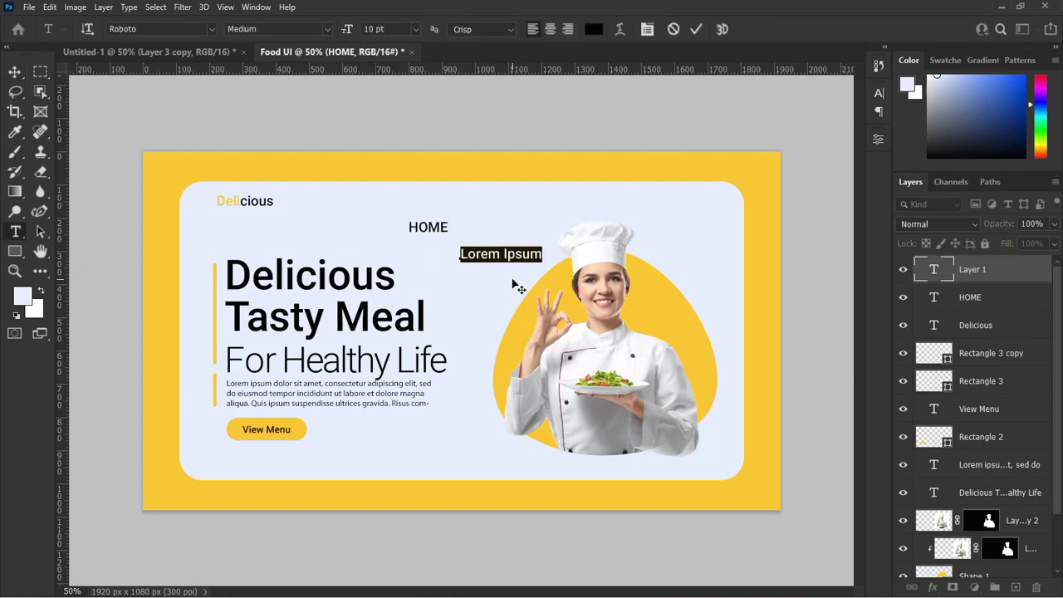
pyautogui.write('MENU')
pyautogui.hotkey('ctrl', 'Return')
# Add three more separate navigation labels reading "FOOD", "ABOUT US" and "CONTACT"
pyautogui.click(453, 291)
pyautogui.write('FOOD')
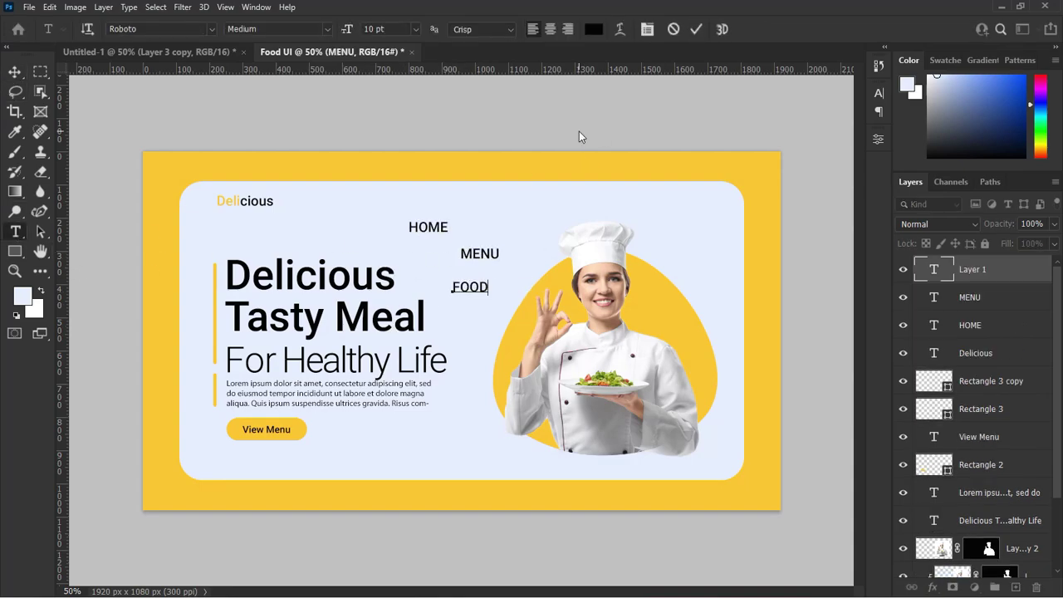
pyautogui.hotkey('ctrl', 'Return')
pyautogui.click(506, 216)
pyautogui.write('ABOUT US')
pyautogui.hotkey('ctrl', 'Return')
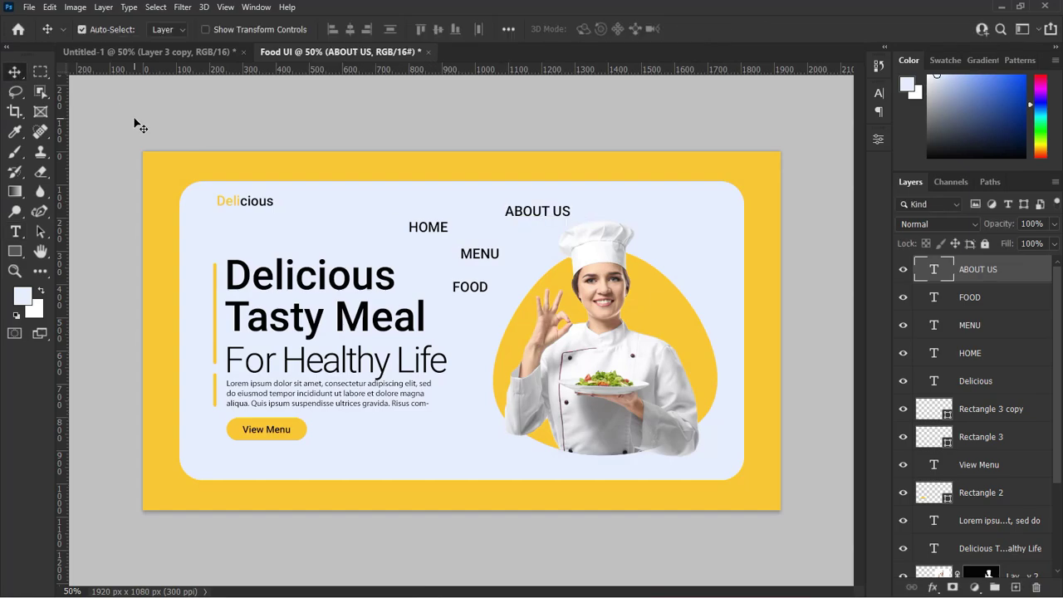
pyautogui.click(322, 211)
pyautogui.write('CONTACT')
pyautogui.hotkey('ctrl', 'Return')
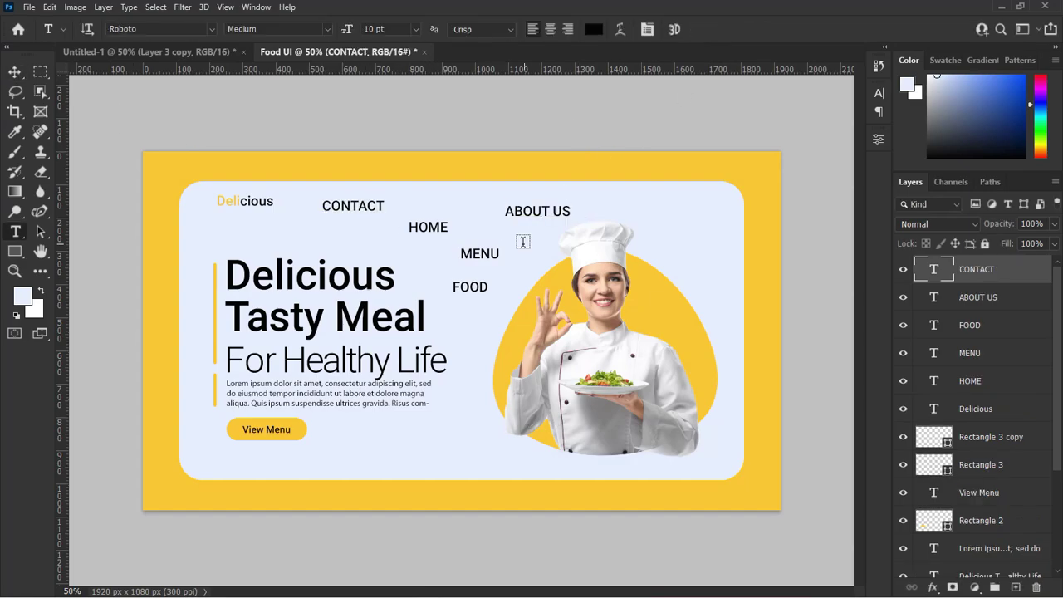
# Move CONTACT to the far right of the header and align HOME near the logo on a new horizontal guide
pyautogui.press('v')
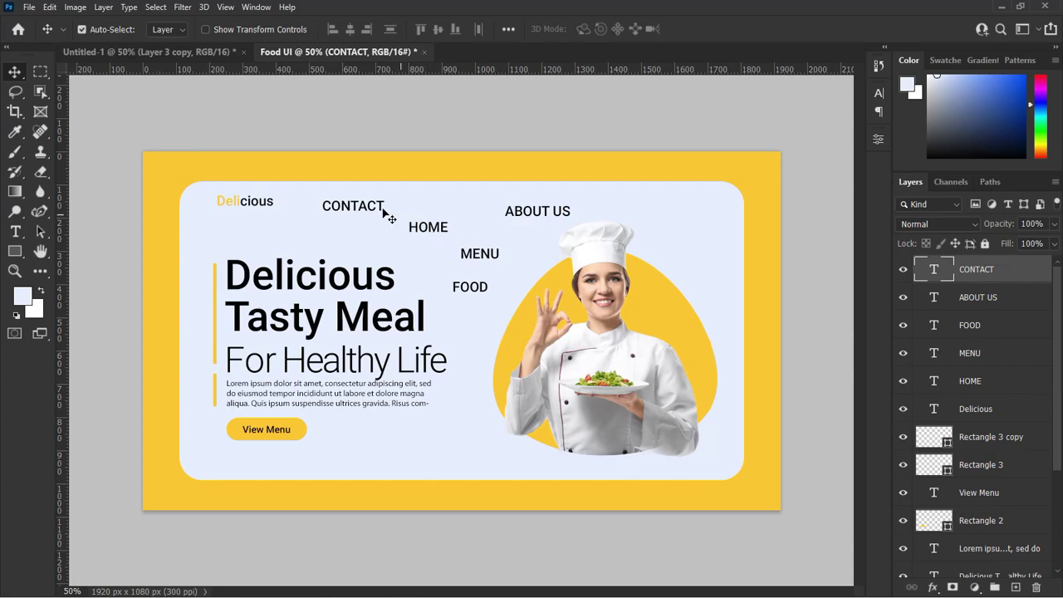
pyautogui.moveTo(371, 213); pyautogui.dragTo(539, 207)
pyautogui.moveTo(653, 216); pyautogui.dragTo(659, 210)
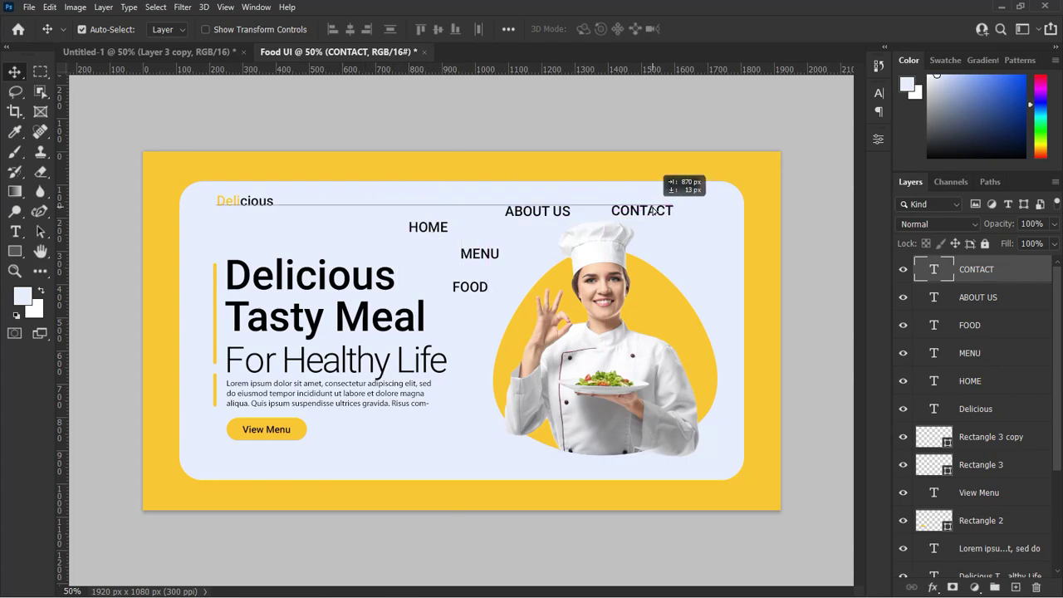
pyautogui.moveTo(431, 233); pyautogui.dragTo(378, 207)
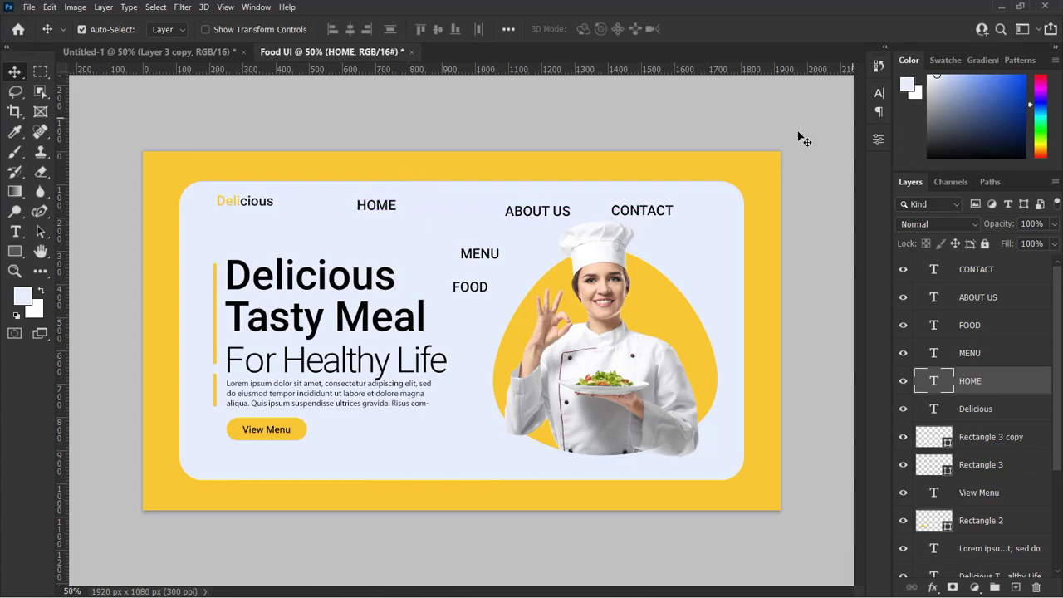
pyautogui.moveTo(132, 72); pyautogui.dragTo(150, 208)
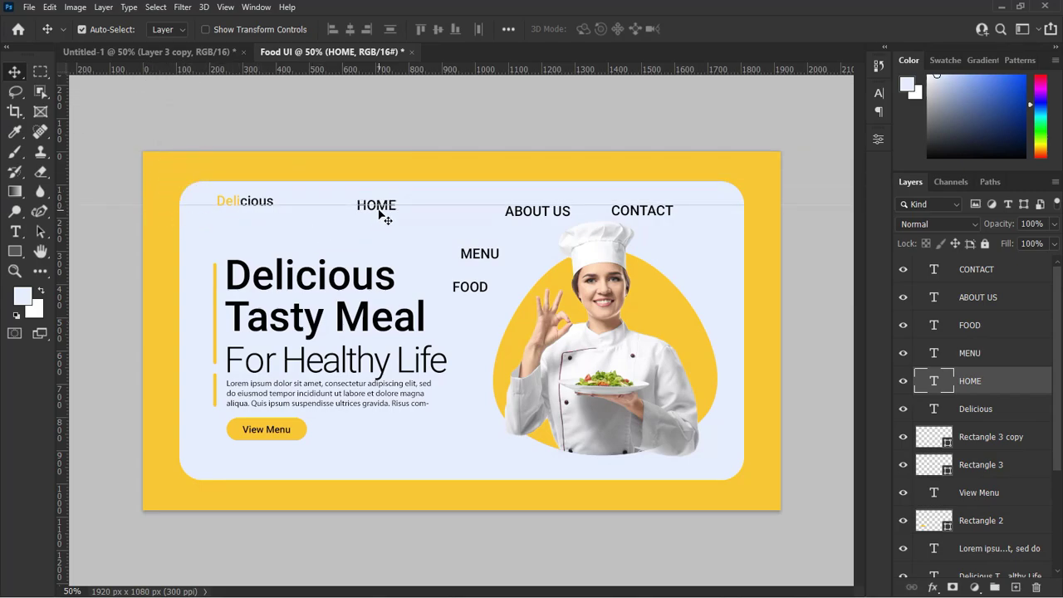
pyautogui.moveTo(379, 211); pyautogui.dragTo(379, 208)
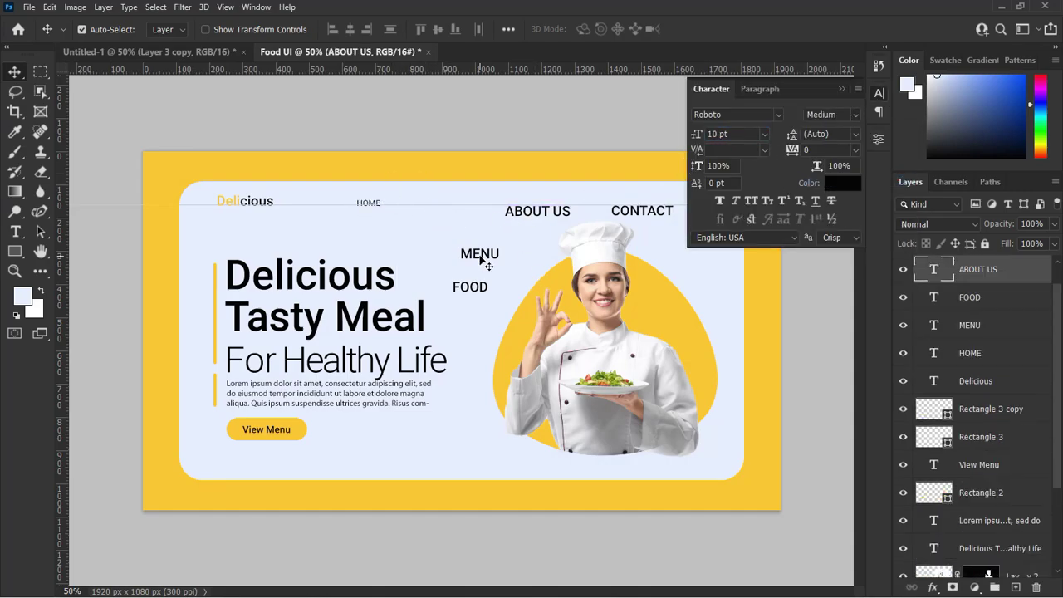
# Place MENU beside HOME on the header guide and set its font style to Regular
pyautogui.moveTo(482, 260); pyautogui.dragTo(439, 203)
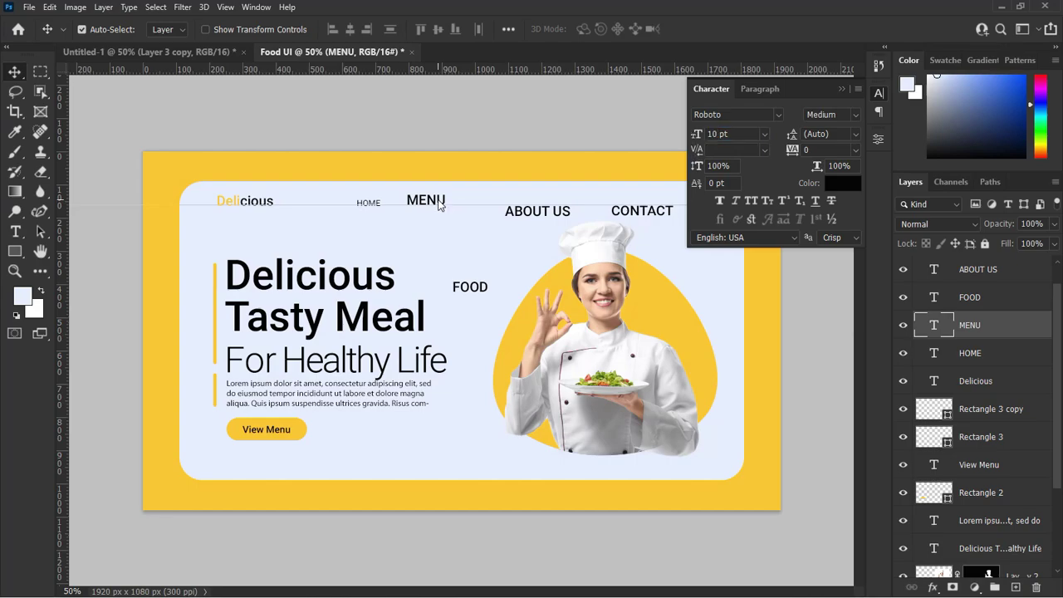
pyautogui.click(855, 115)
pyautogui.click(831, 181)
# Move FOOD beside MENU on the header guide and set its font size to 6 pt
pyautogui.moveTo(471, 288); pyautogui.dragTo(465, 201)
pyautogui.moveTo(717, 134); pyautogui.dragTo(693, 166)
pyautogui.write('6')
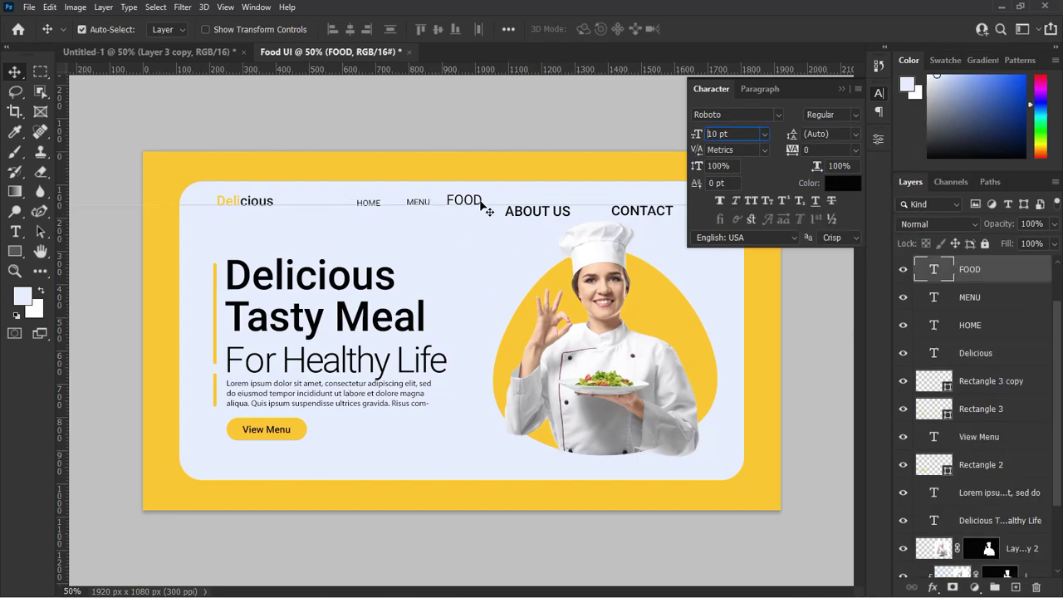
pyautogui.hotkey('shift', 'Right')
pyautogui.hotkey('shift', 'Right')
pyautogui.write('6')
pyautogui.press('Return')
# Set the ABOUT US label's font size to 6 pt and align it beside FOOD on the header guide
pyautogui.click(545, 213)
pyautogui.hotkey('shift', 'Right')
pyautogui.hotkey('shift', 'Right')
pyautogui.write('6')
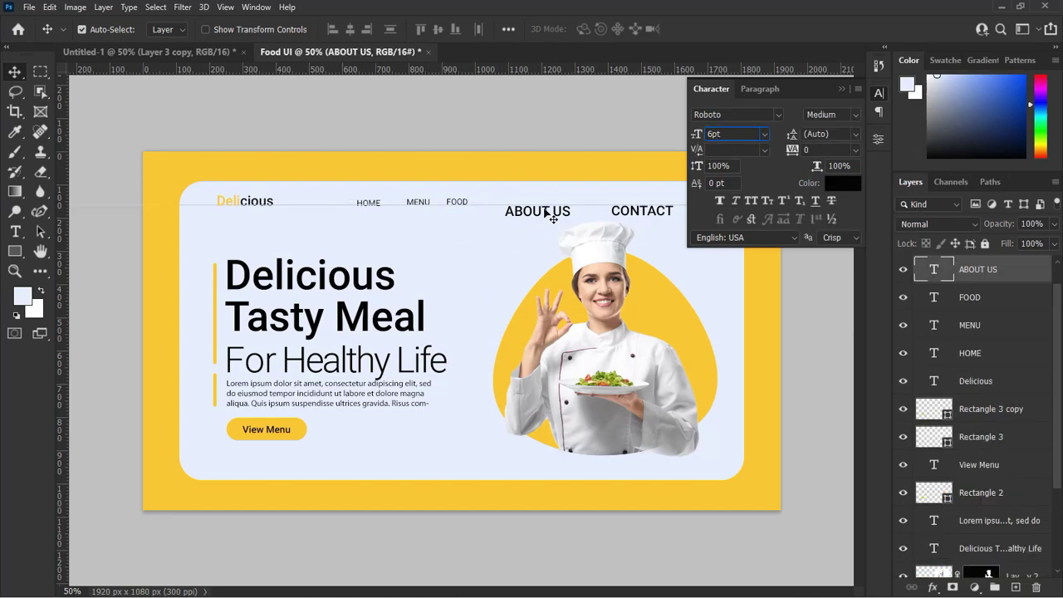
pyautogui.press('Return')
pyautogui.moveTo(535, 214); pyautogui.dragTo(541, 203)
# Set the CONTACT label's font size to 6 pt and raise it onto the header guide
pyautogui.click(642, 211)
pyautogui.click(698, 133)
pyautogui.write('6')
pyautogui.press('Return')
pyautogui.moveTo(641, 211); pyautogui.dragTo(640, 201)
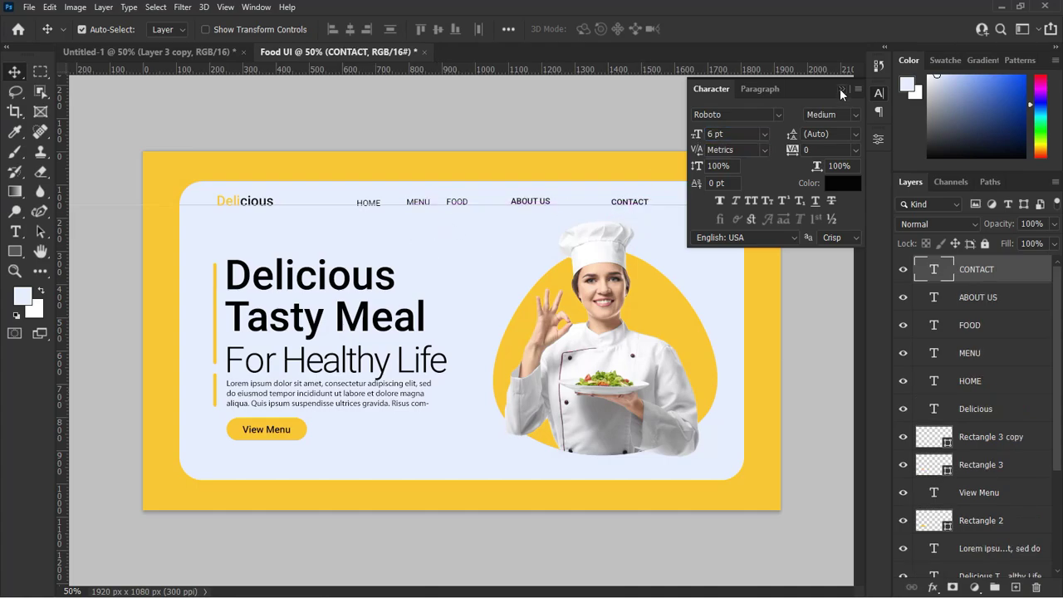
pyautogui.click(841, 88)
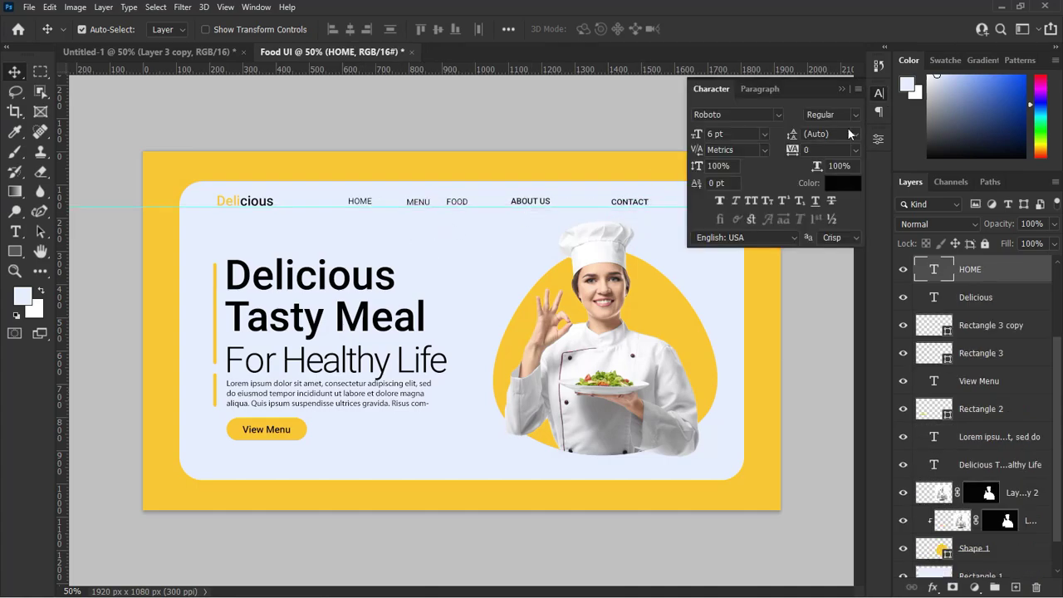
# Set the HOME, MENU and FOOD labels to Medium font style at 5 pt
pyautogui.click(831, 114)
pyautogui.click(822, 204)
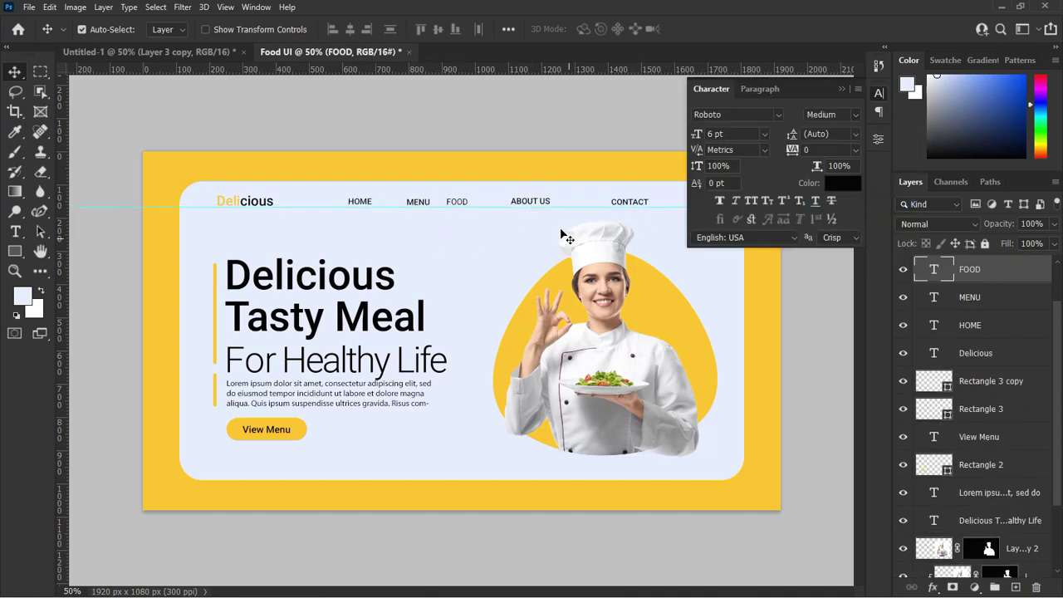
pyautogui.click(711, 134)
pyautogui.write('5')
pyautogui.click(419, 204)
pyautogui.moveTo(715, 134); pyautogui.dragTo(694, 137)
pyautogui.write('5')
pyautogui.click(457, 204)
pyautogui.write('5')
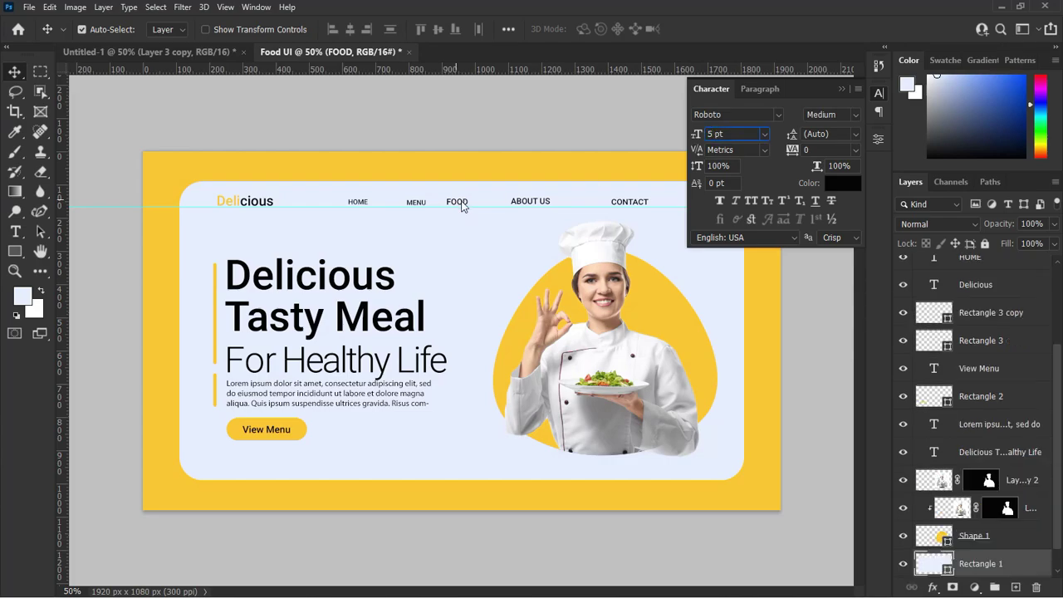
# Set the font size of the ABOUT US and CONTACT labels to 5 pt
pyautogui.click(529, 204)
pyautogui.write('5')
pyautogui.click(632, 201)
pyautogui.write('5')
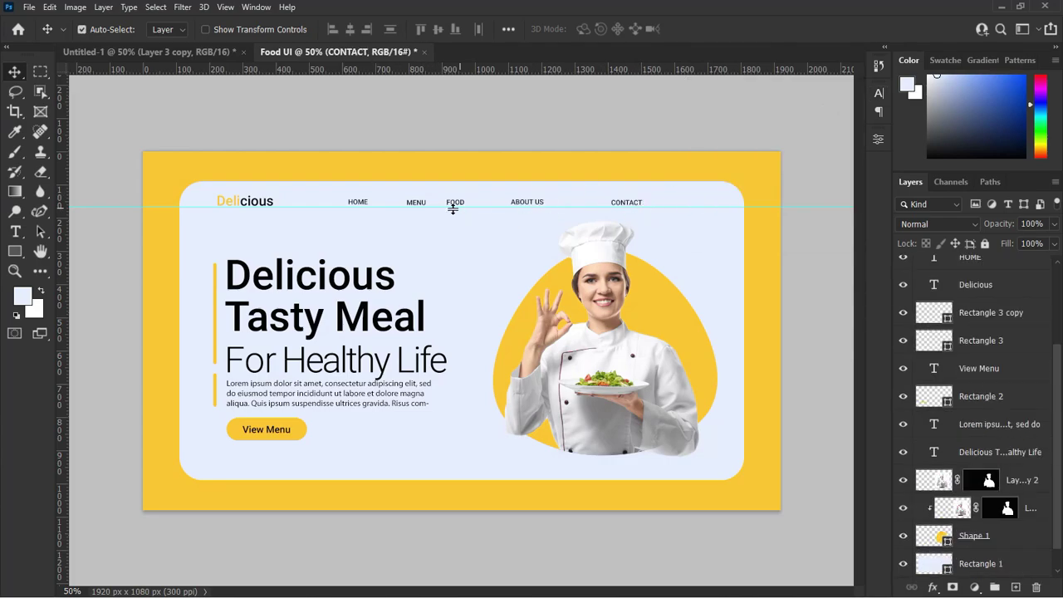
# Bring the five navigation labels closer together, distribute them horizontally, and nudge the header guide up to them
pyautogui.moveTo(363, 204); pyautogui.dragTo(449, 207)
pyautogui.moveTo(528, 205); pyautogui.dragTo(507, 205)
pyautogui.moveTo(625, 204); pyautogui.dragTo(577, 206)
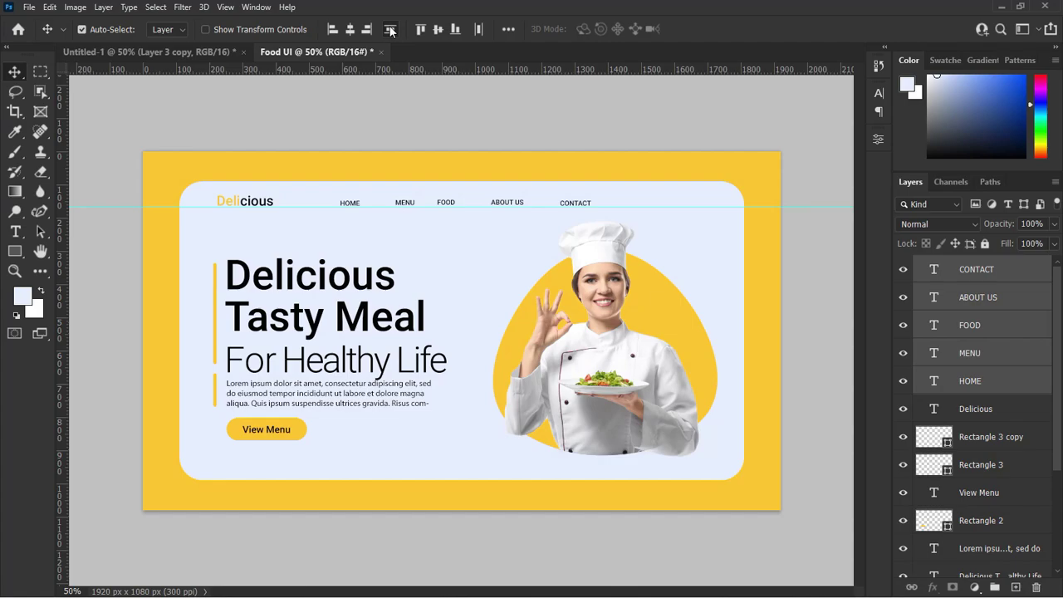
pyautogui.click(478, 30)
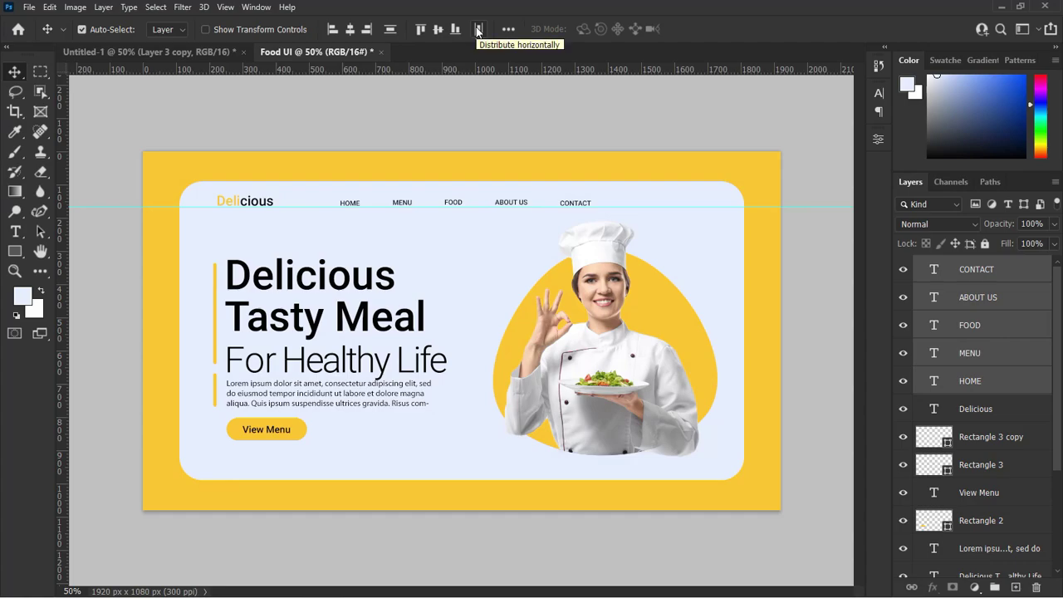
pyautogui.moveTo(125, 206); pyautogui.dragTo(153, 204)
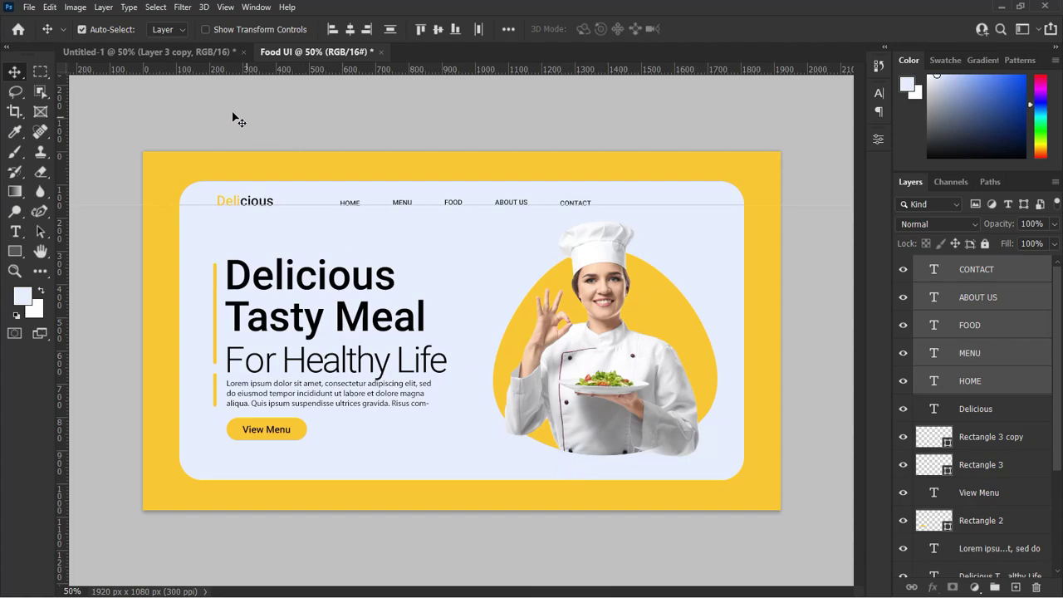
# Bring the search icon from Untitled-1 into Food UI and scale it down in the header beside CONTACT
pyautogui.click(184, 52)
pyautogui.moveTo(406, 322); pyautogui.dragTo(443, 267)
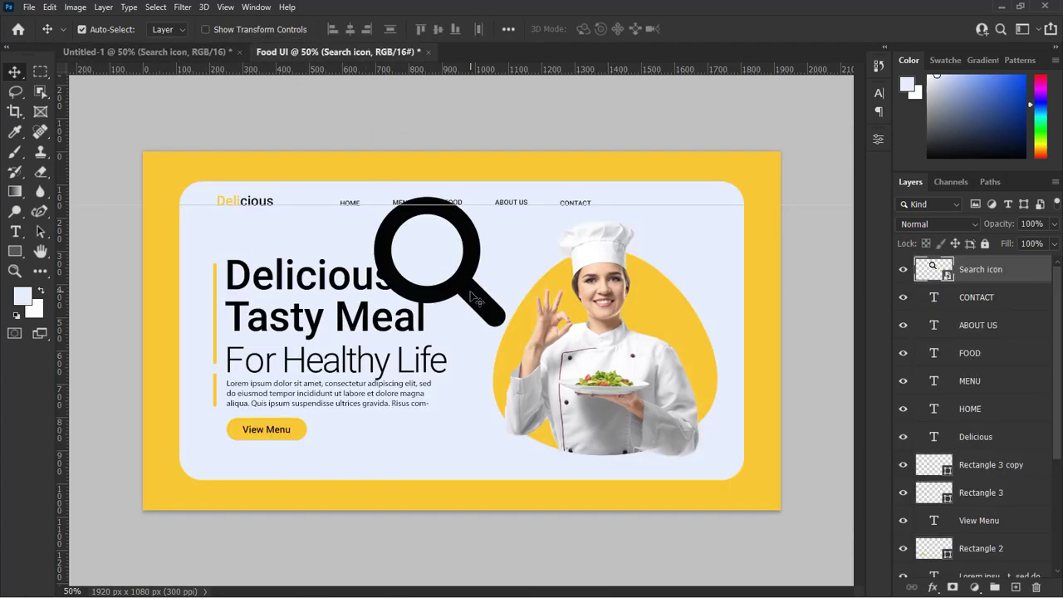
pyautogui.hotkey('ctrl', 't')
pyautogui.moveTo(507, 329); pyautogui.dragTo(652, 217)
pyautogui.press('Return')
pyautogui.hotkey('ctrl', 't')
pyautogui.press('Return')
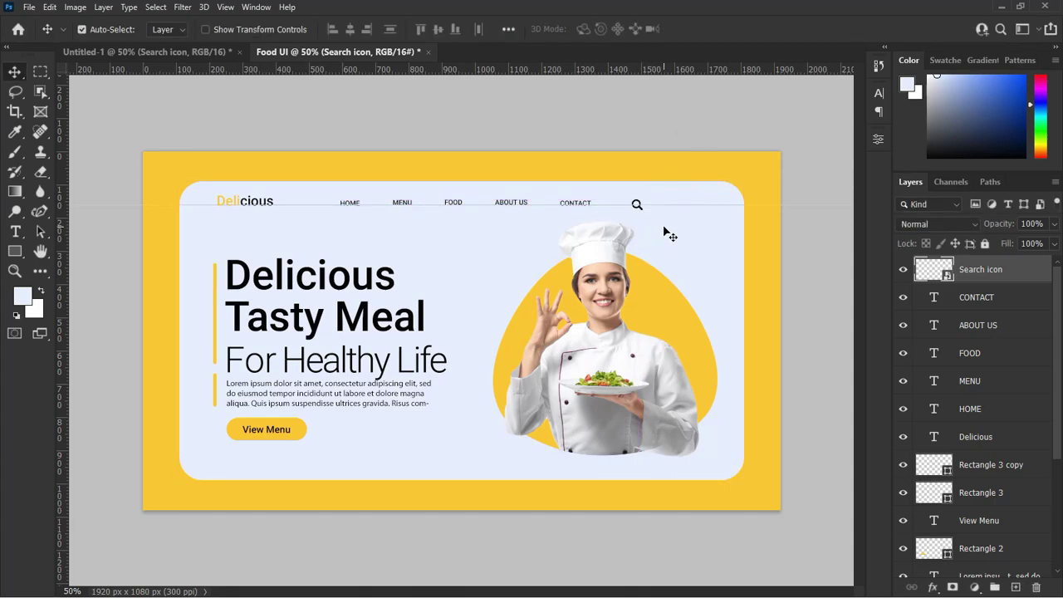
pyautogui.hotkey('ctrl', 't')
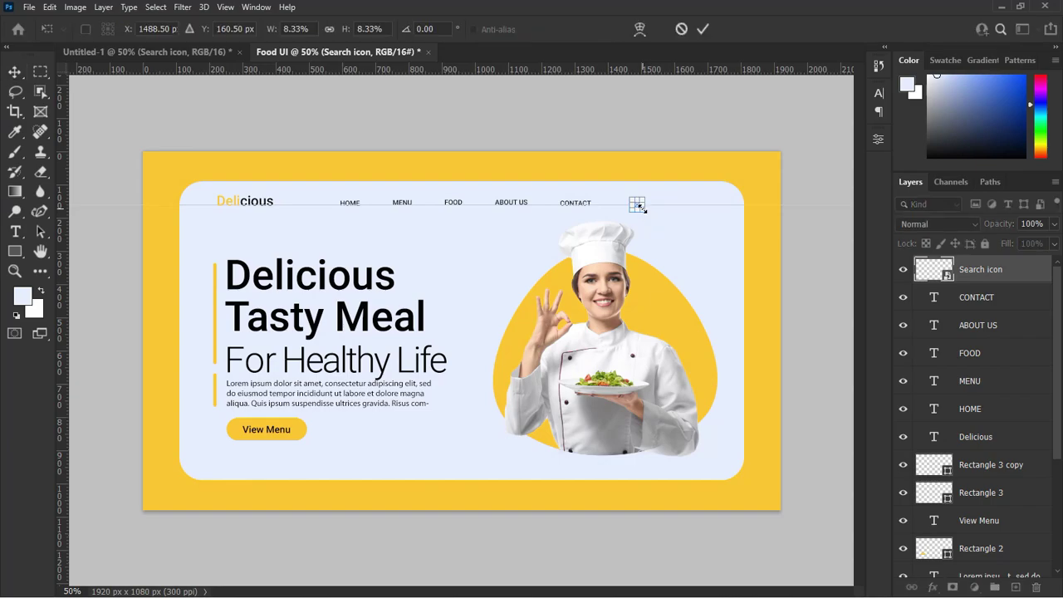
pyautogui.click(703, 28)
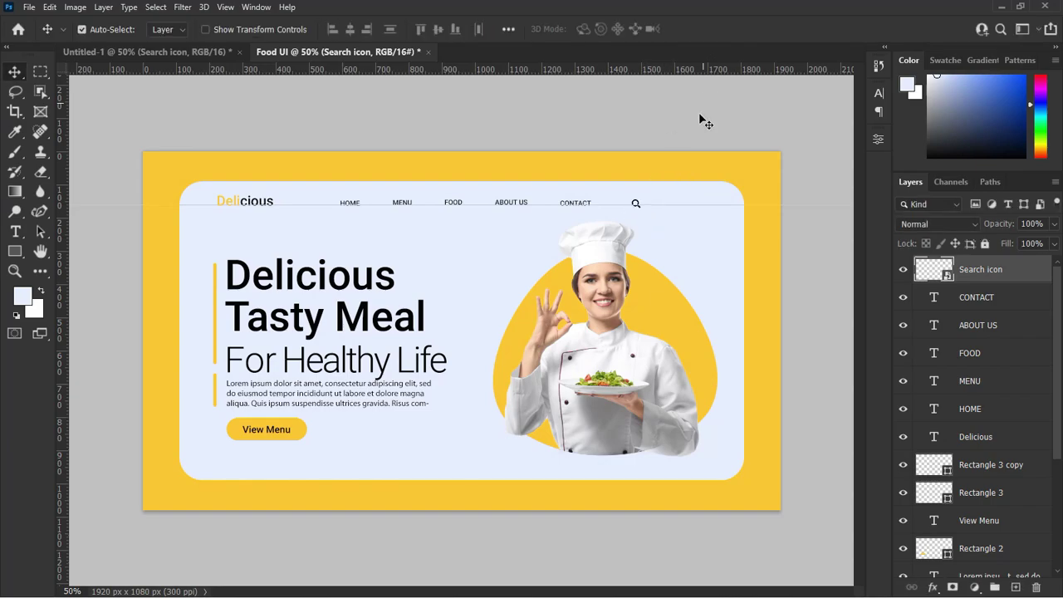
# Duplicate the yellow View Menu button shape into the header beside the search icon and make it smaller
pyautogui.click(303, 431)
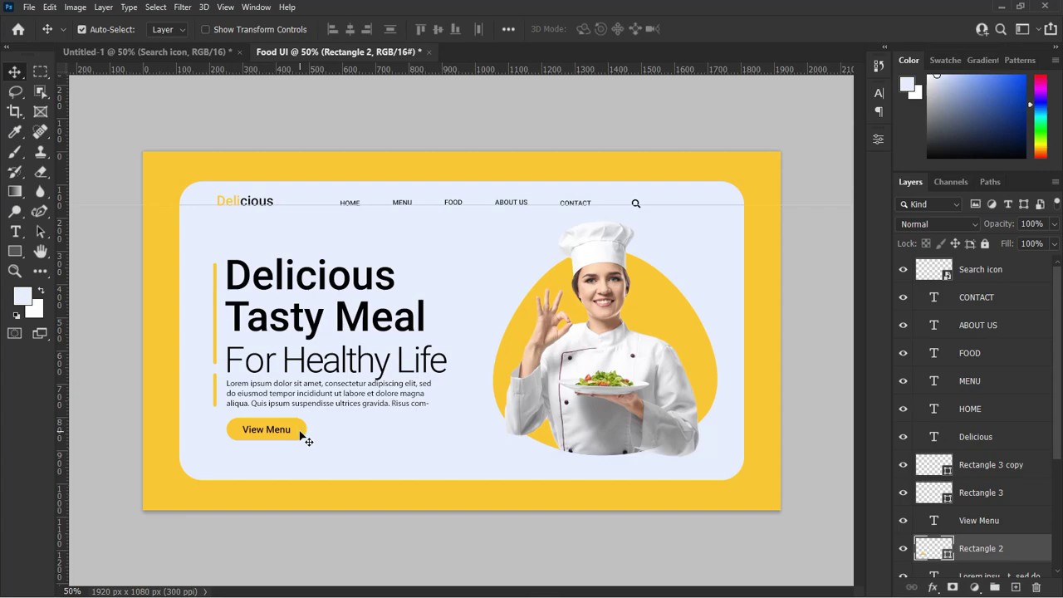
pyautogui.moveTo(302, 431); pyautogui.dragTo(684, 206)
pyautogui.hotkey('ctrl', 't')
pyautogui.click(756, 29)
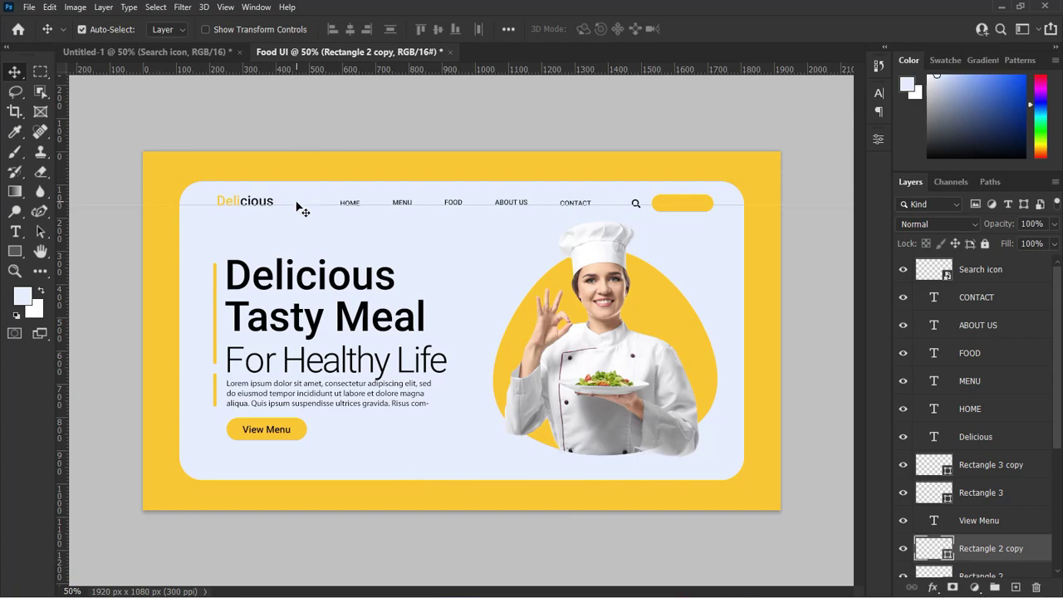
pyautogui.hotkey('ctrl', 't')
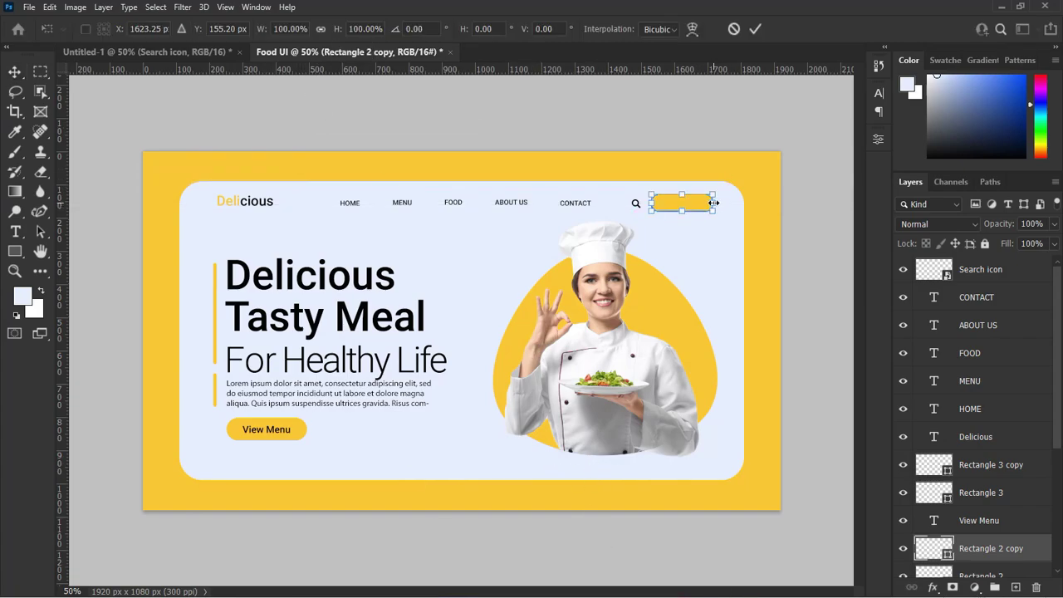
pyautogui.moveTo(712, 202); pyautogui.dragTo(699, 203)
pyautogui.press('Return')
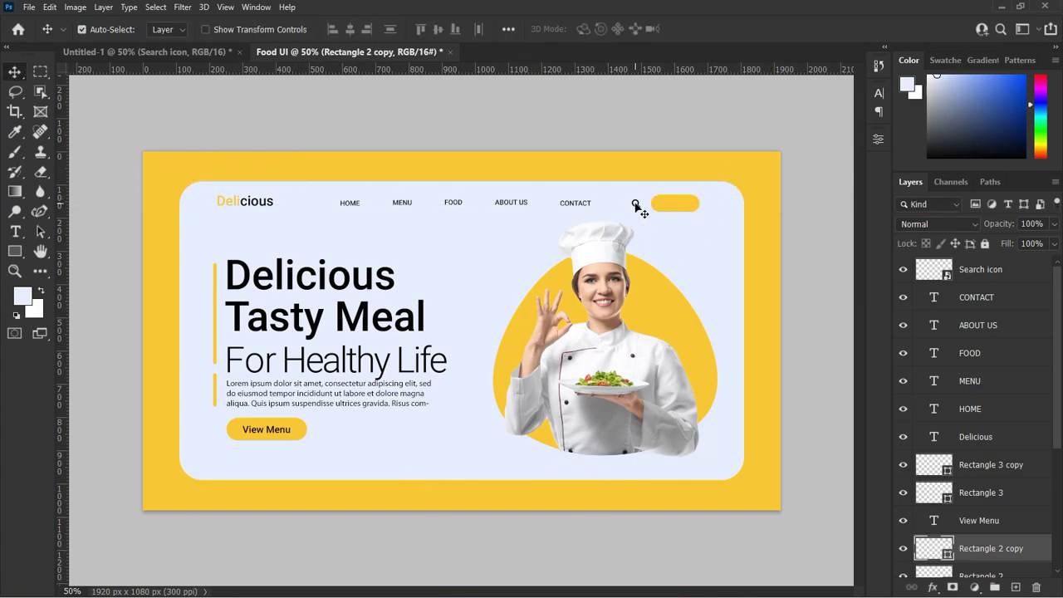
# Lower the search icon's opacity so that it appears gray
pyautogui.click(634, 200)
pyautogui.click(638, 204)
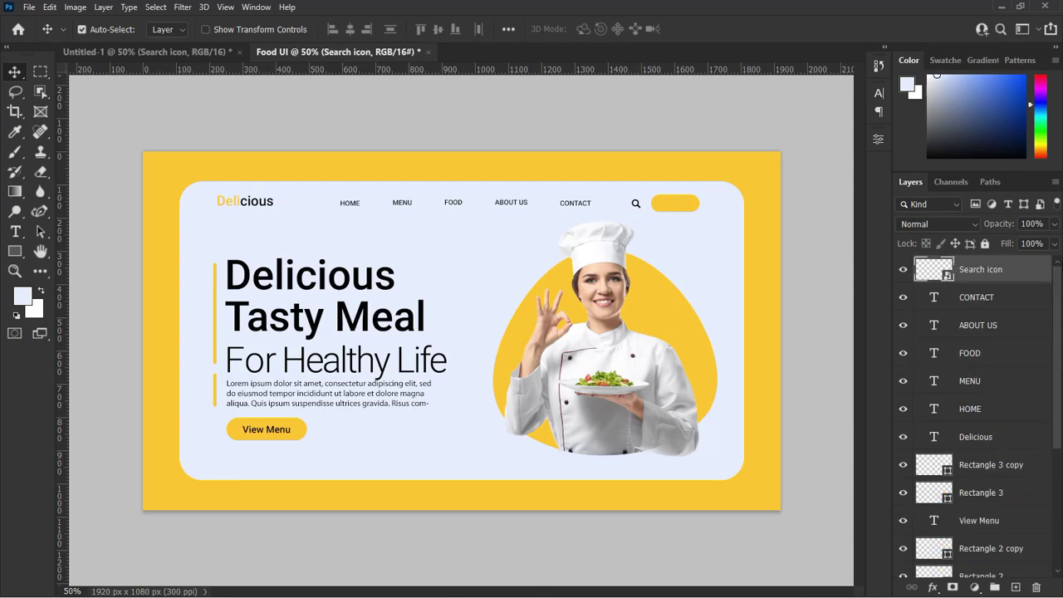
pyautogui.click(1054, 224)
pyautogui.moveTo(1055, 241); pyautogui.dragTo(1027, 241)
# Duplicate the View Menu text onto an empty area and replace its wording with "sign in"
pyautogui.click(677, 208)
pyautogui.click(269, 431)
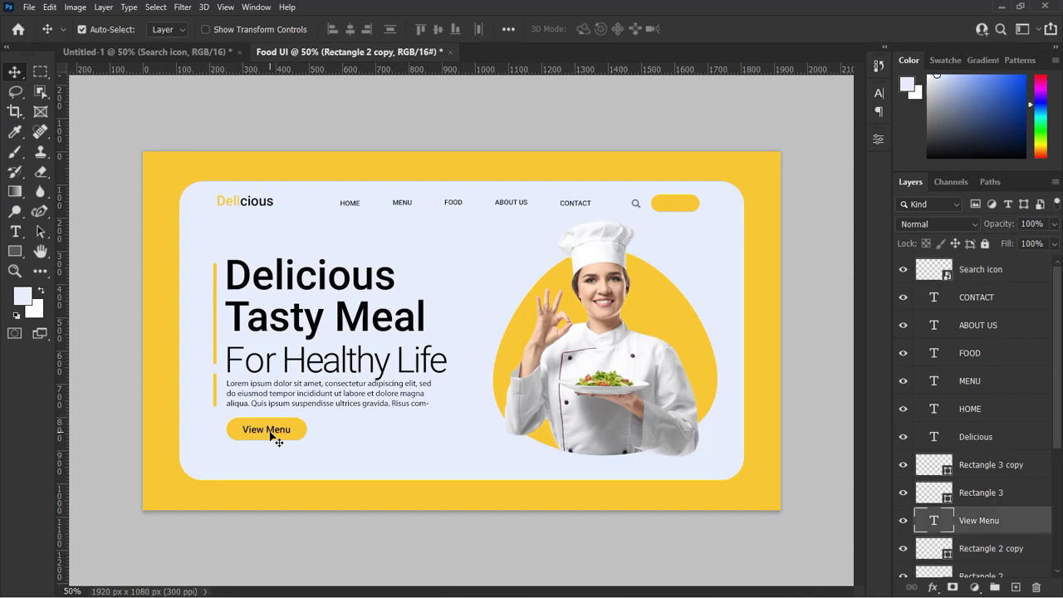
pyautogui.keyDown('alt'); pyautogui.moveTo(270, 428); pyautogui.dragTo(420, 440); pyautogui.keyUp('alt')
pyautogui.doubleClick(422, 440)
pyautogui.write('Vie')
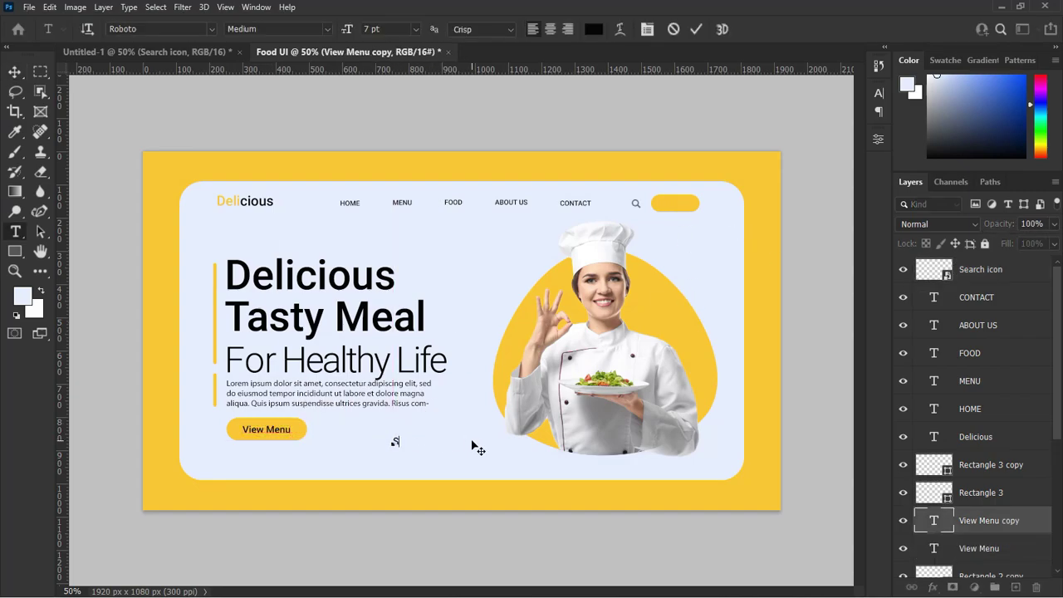
# Center the "sign in" text on the yellow header button and set its font size to 6 pt
pyautogui.click(14, 73)
pyautogui.moveTo(407, 441); pyautogui.dragTo(675, 202)
pyautogui.click(879, 92)
pyautogui.write('5')
pyautogui.press('Return')
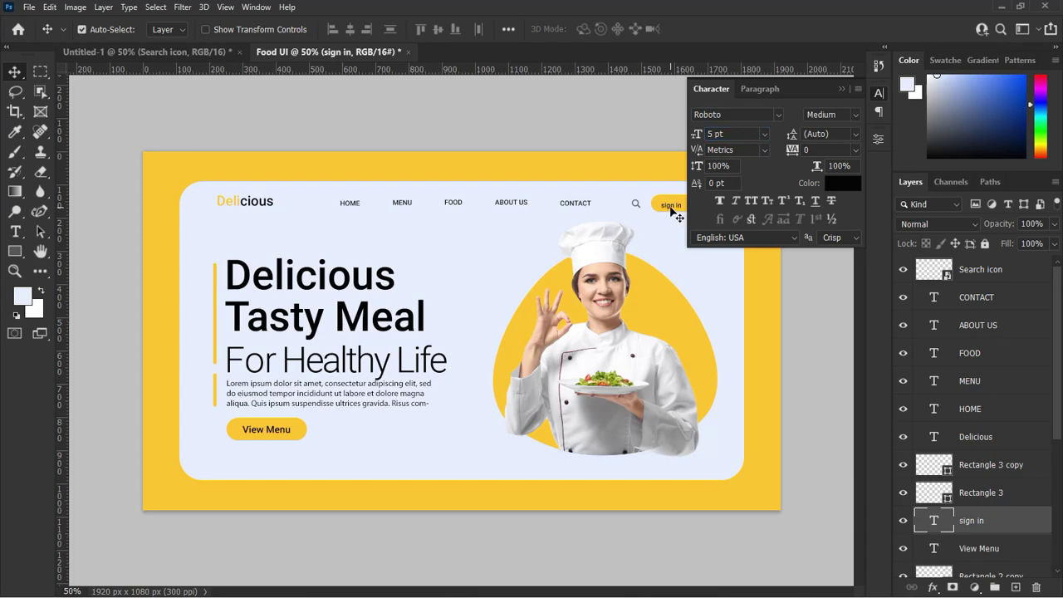
pyautogui.write('6')
pyautogui.press('Return')
pyautogui.moveTo(670, 208); pyautogui.dragTo(675, 211)
pyautogui.click(674, 206)
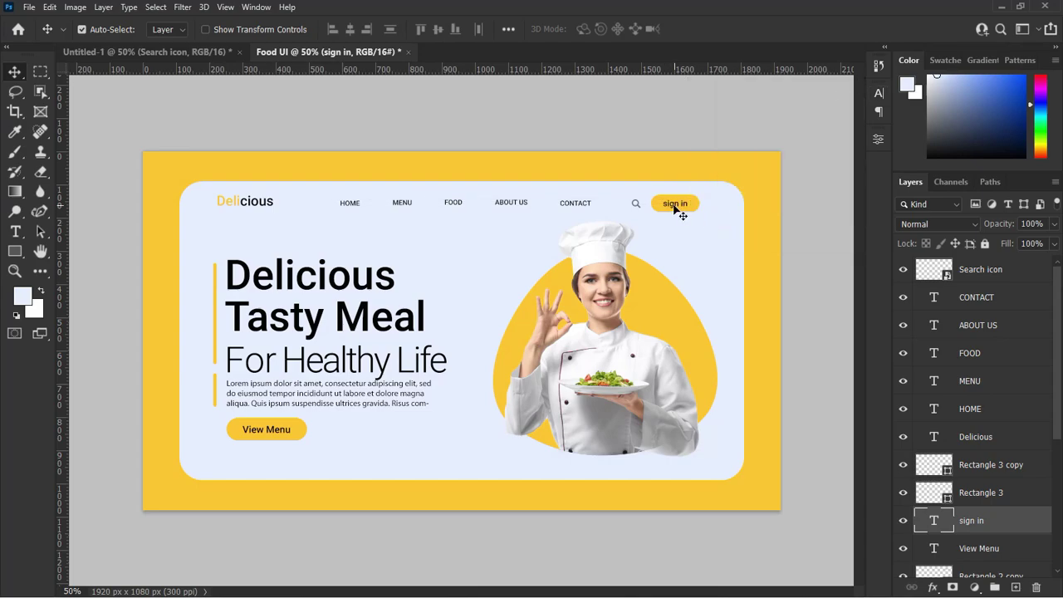
# Change the "sign in" text's font style to Regular
pyautogui.click(878, 95)
pyautogui.click(854, 114)
pyautogui.click(827, 181)
pyautogui.click(740, 247)
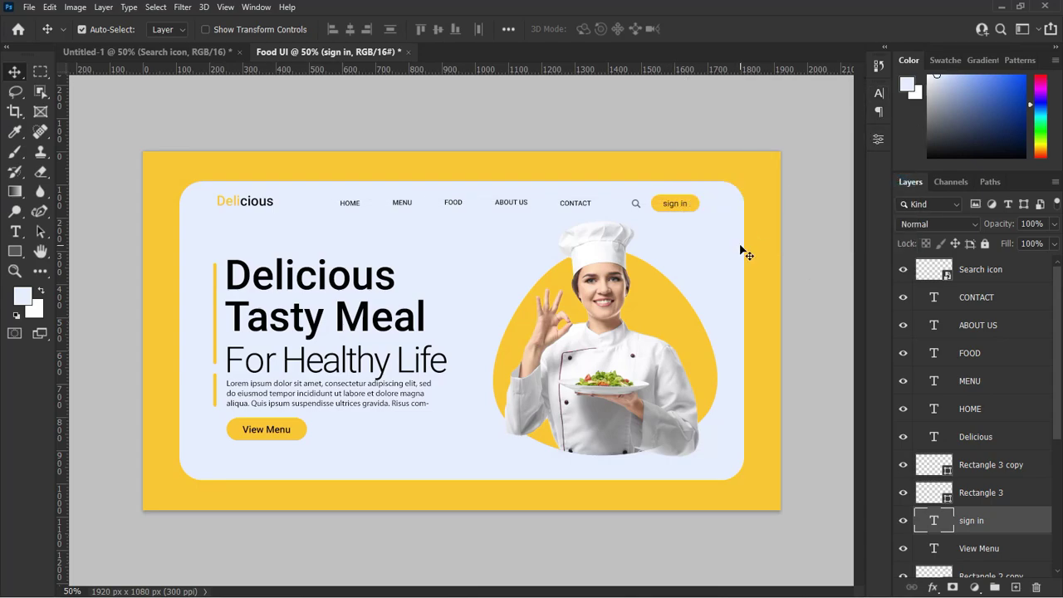
# Add a text label reading "Dinner" below the View Menu button
pyautogui.click(15, 231)
pyautogui.click(236, 460)
pyautogui.write('Dinn')
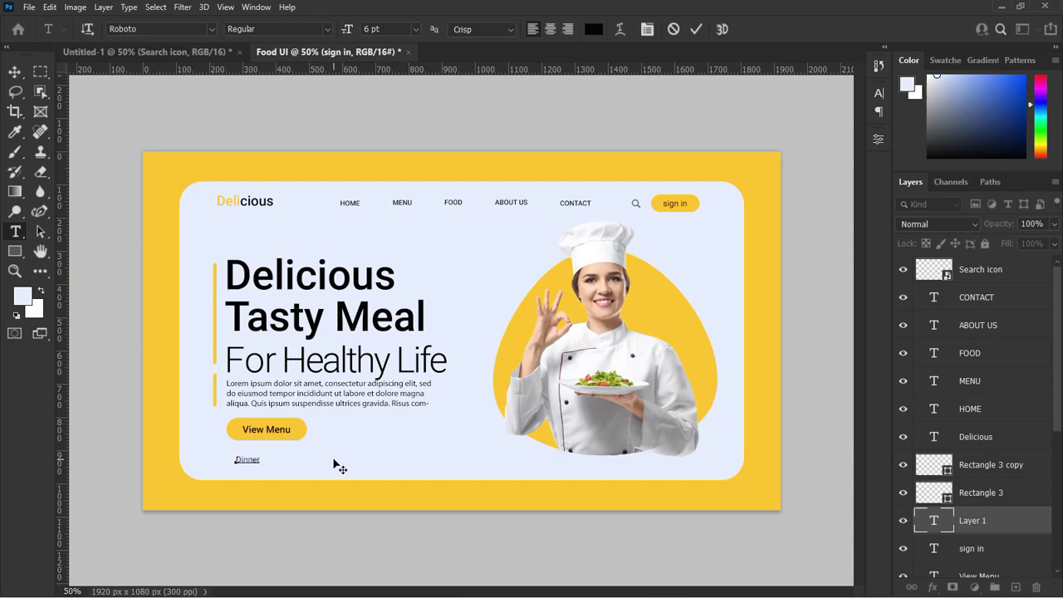
pyautogui.write('er')
# Lower the View Menu button slightly and line up the Dinner label to its right
pyautogui.click(14, 77)
pyautogui.moveTo(237, 464); pyautogui.dragTo(343, 436)
pyautogui.moveTo(249, 435); pyautogui.dragTo(253, 447)
pyautogui.moveTo(361, 434); pyautogui.dragTo(350, 444)
# Set the Dinner label to 7 pt with the Bold font style
pyautogui.click(878, 93)
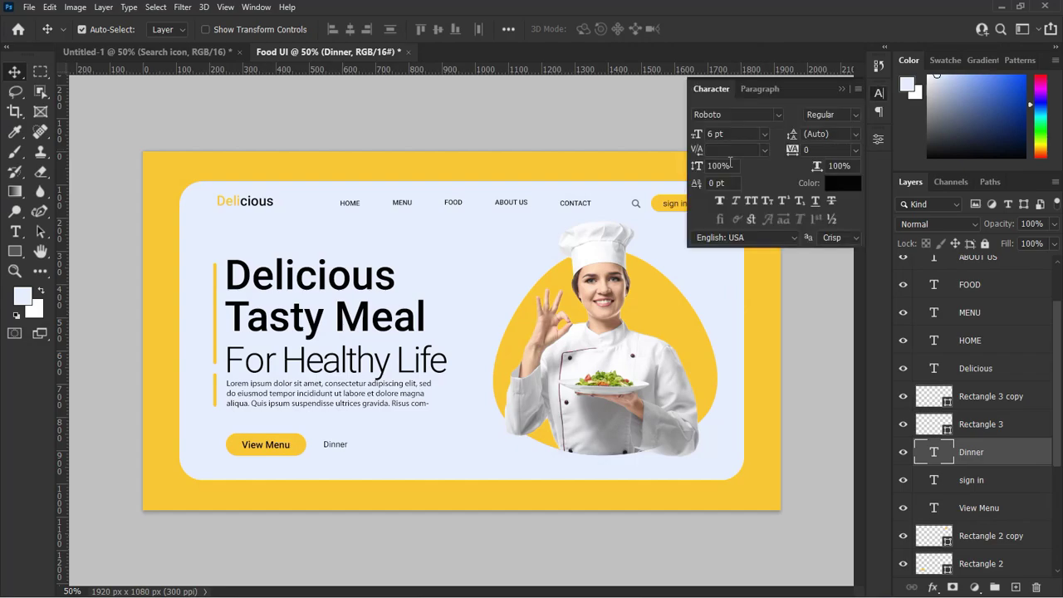
pyautogui.moveTo(714, 134); pyautogui.dragTo(693, 134)
pyautogui.write('77')
pyautogui.press('Return')
pyautogui.click(855, 116)
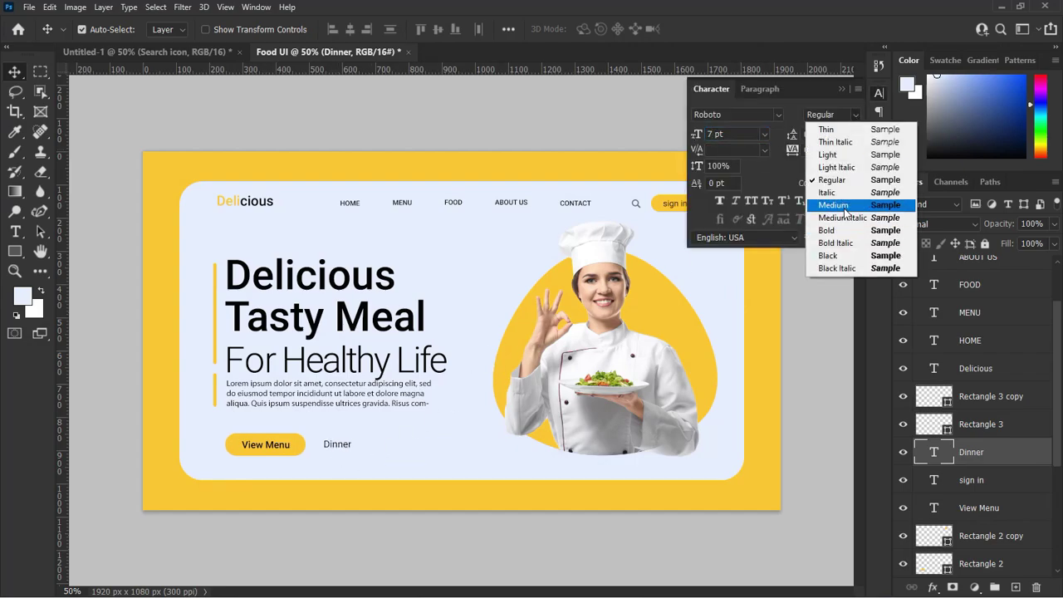
pyautogui.click(830, 230)
# Add the text "6.00pm - 9.00pm" and place it directly beneath the Dinner label
pyautogui.click(15, 231)
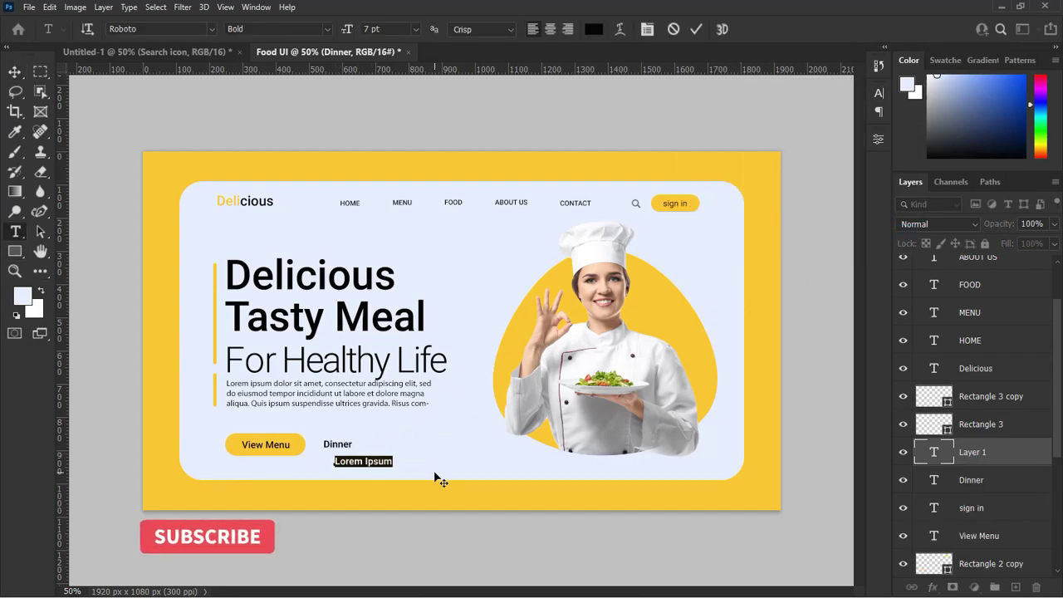
pyautogui.write('6.00pm - 9p')
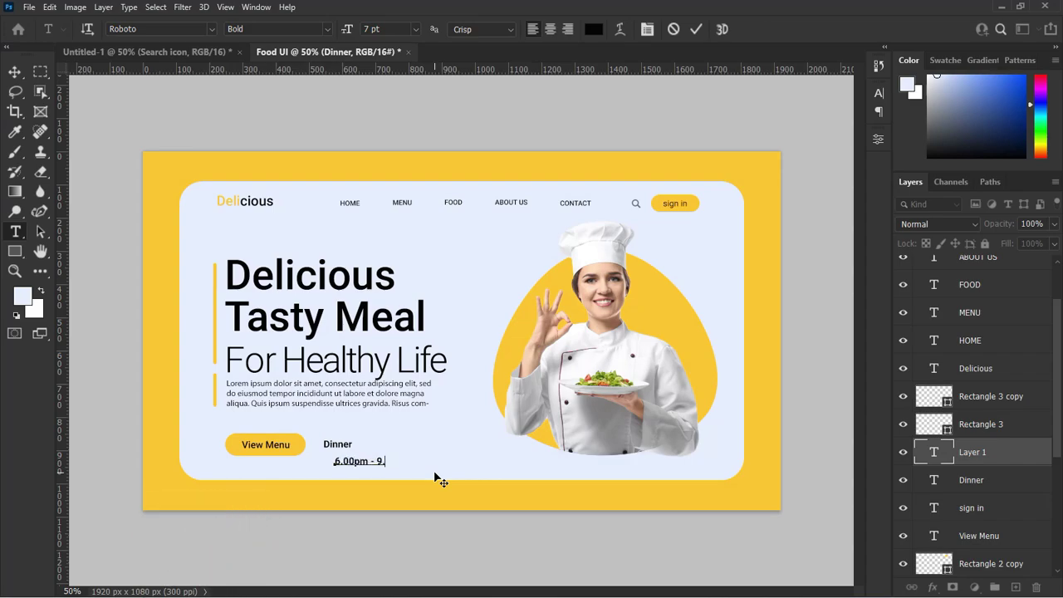
pyautogui.click(9, 73)
pyautogui.moveTo(359, 461); pyautogui.dragTo(345, 455)
# Set the "6.00pm - 9.00pm" text to 6 pt with the Regular font style
pyautogui.click(879, 96)
pyautogui.click(855, 117)
pyautogui.click(827, 154)
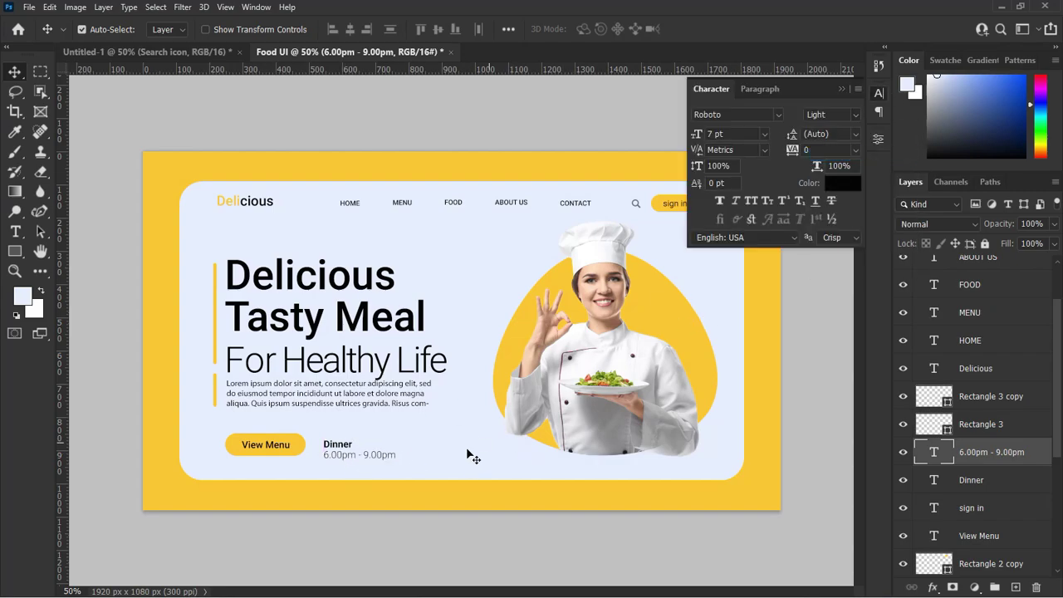
pyautogui.moveTo(712, 135); pyautogui.dragTo(692, 145)
pyautogui.write('6')
pyautogui.press('Return')
pyautogui.click(855, 116)
pyautogui.click(834, 182)
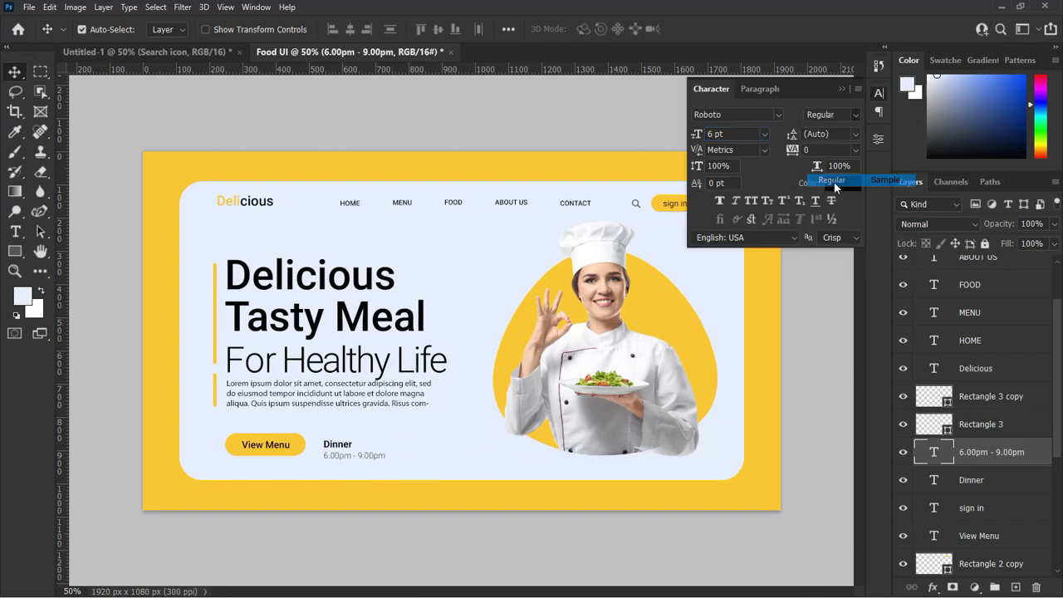
# Tighten the spacing between the Dinner label and its hours and center the pair beside the View Menu button
pyautogui.moveTo(334, 448); pyautogui.dragTo(337, 441)
pyautogui.moveTo(339, 459); pyautogui.dragTo(340, 454)
pyautogui.moveTo(339, 438); pyautogui.dragTo(335, 441)
pyautogui.click(355, 454)
pyautogui.click(336, 451)
# Duplicate the short yellow accent bar to the right of the dinner hours and set its height to 200 px
pyautogui.click(215, 395)
pyautogui.moveTo(216, 397); pyautogui.dragTo(423, 450)
pyautogui.click(876, 141)
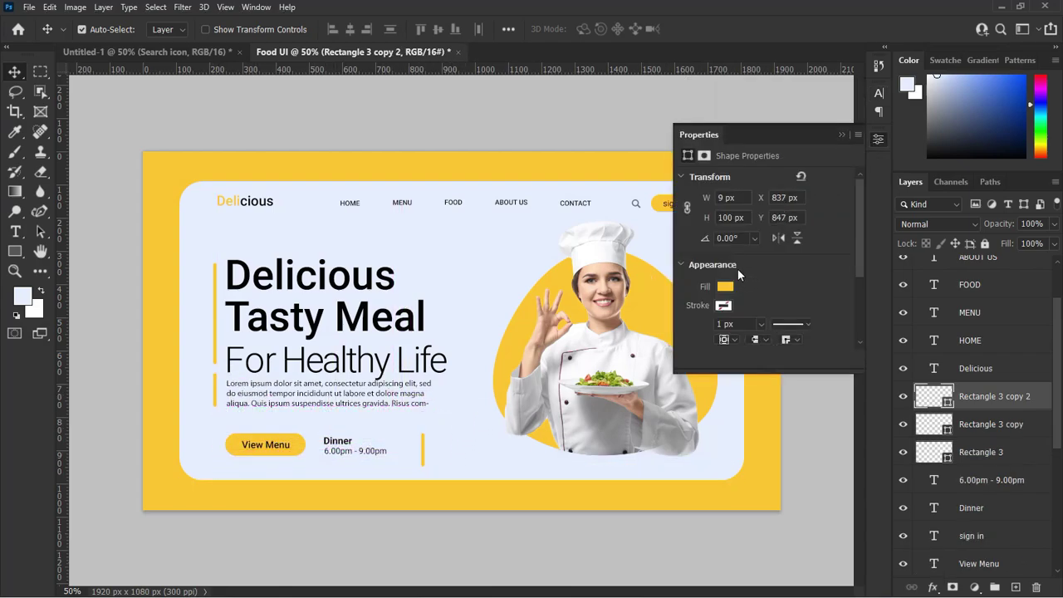
pyautogui.moveTo(732, 217); pyautogui.dragTo(706, 228)
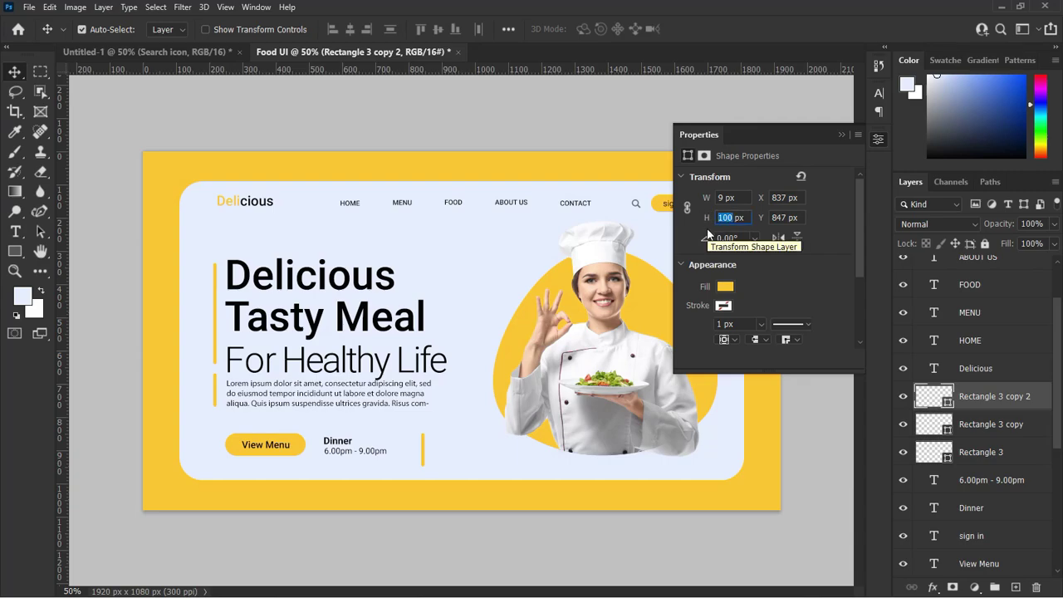
pyautogui.write('2')
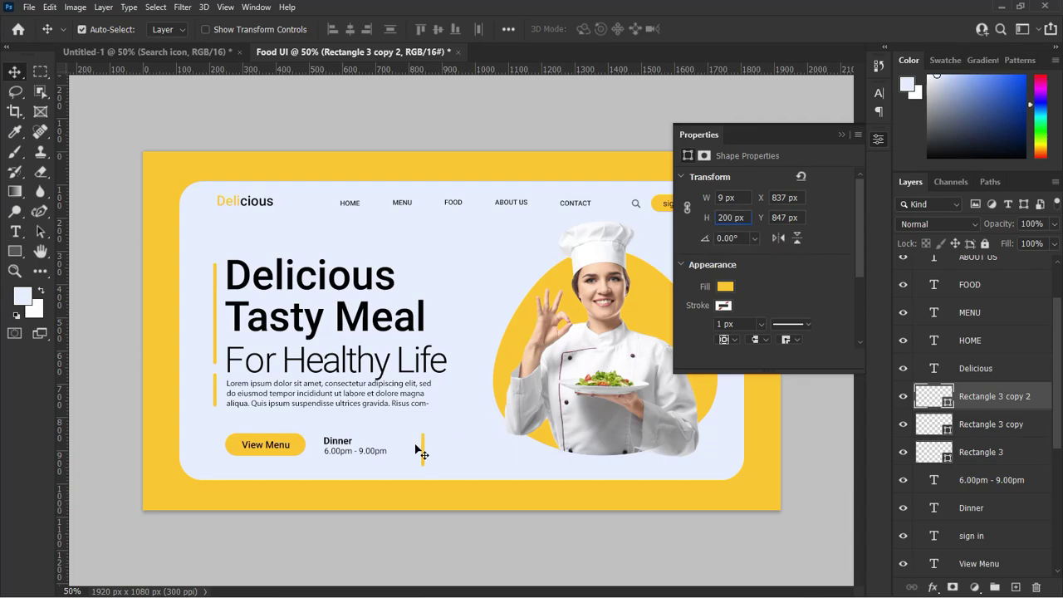
pyautogui.moveTo(423, 452); pyautogui.dragTo(454, 428)
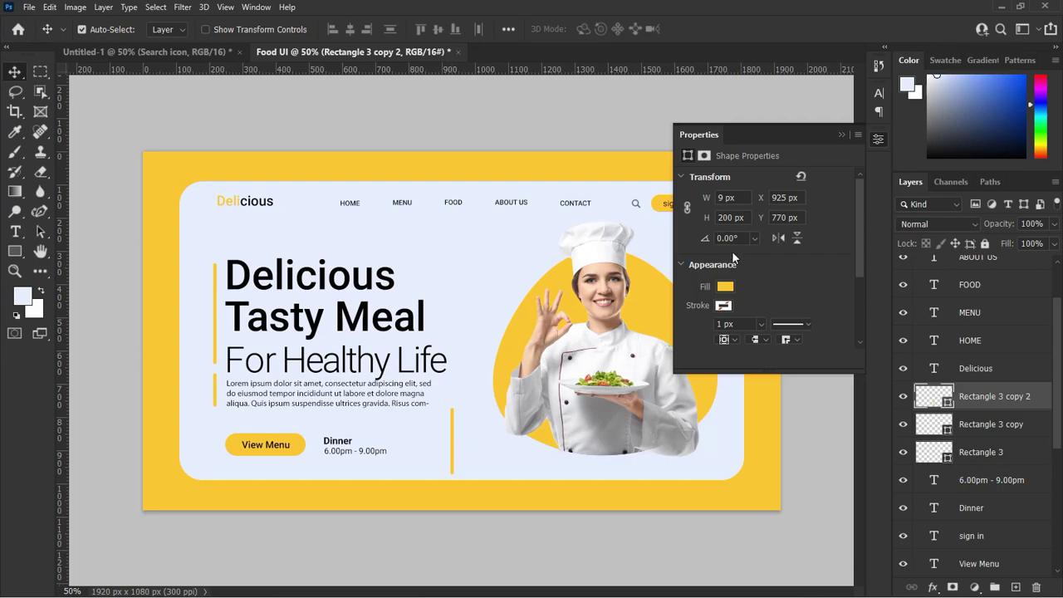
# Set the copied accent bar beside the dinner hours to 8 px wide and 150 px high
pyautogui.click(719, 218)
pyautogui.write('150')
pyautogui.click(709, 198)
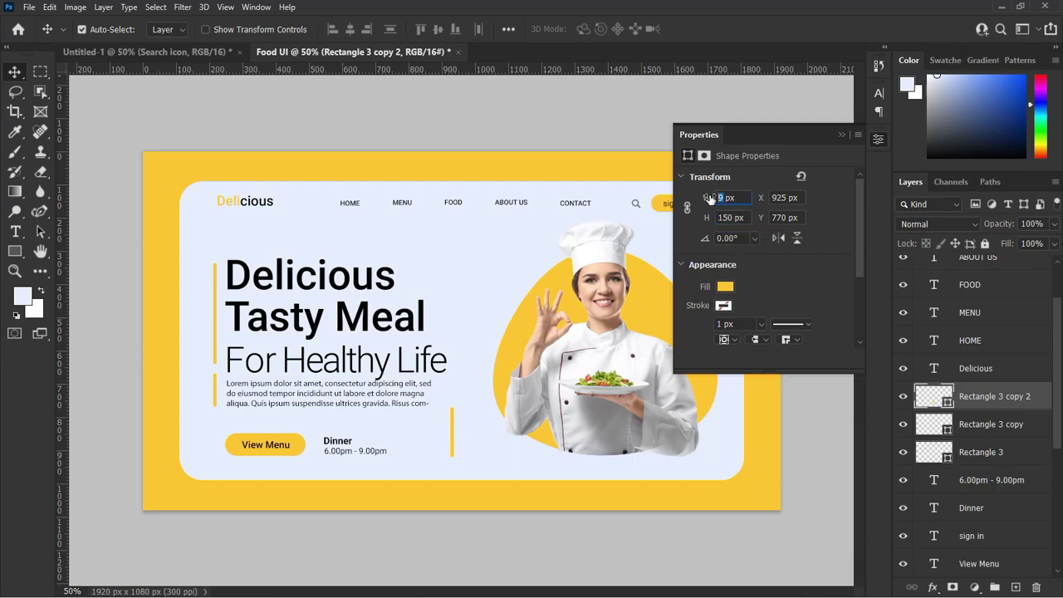
# Rotate the copied accent bar 90° clockwise and place it as an underline directly beneath the dinner hours
pyautogui.click(455, 436)
pyautogui.hotkey('ctrl', 't')
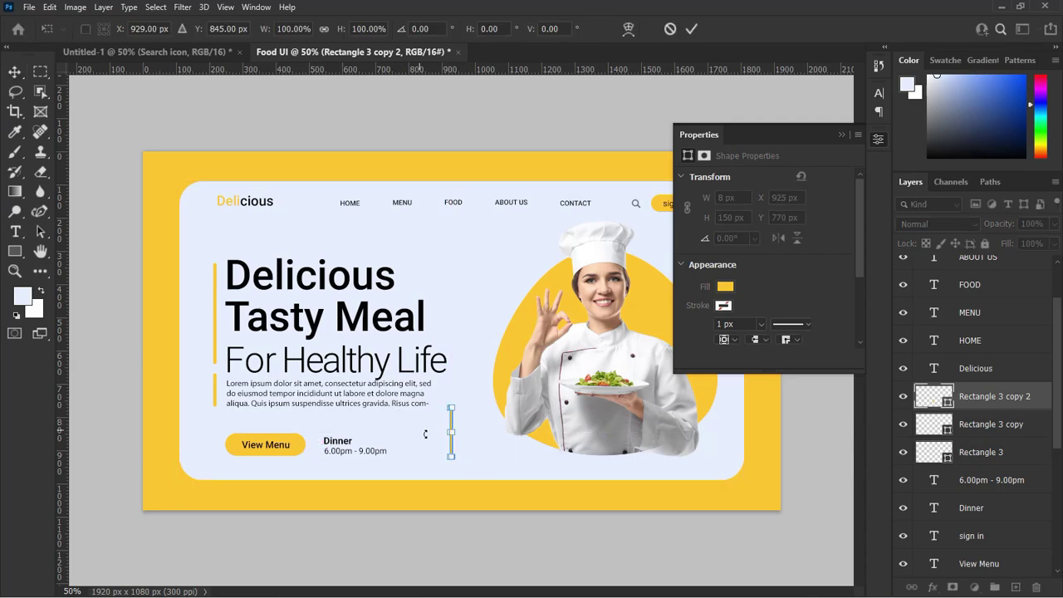
pyautogui.rightClick(452, 418)
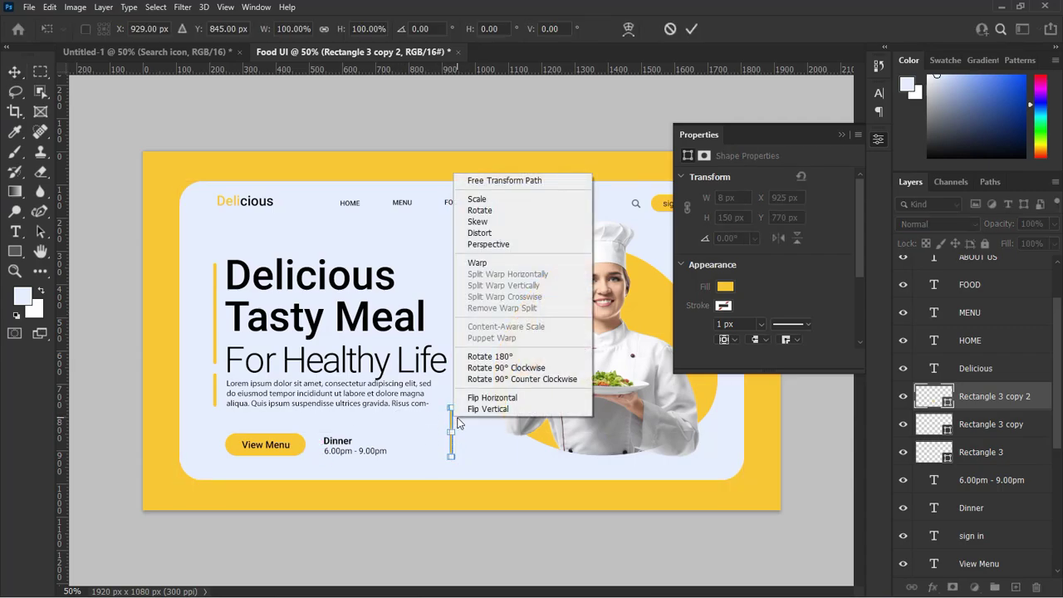
pyautogui.click(506, 369)
pyautogui.click(691, 29)
pyautogui.click(483, 321)
pyautogui.moveTo(465, 431); pyautogui.dragTo(337, 464)
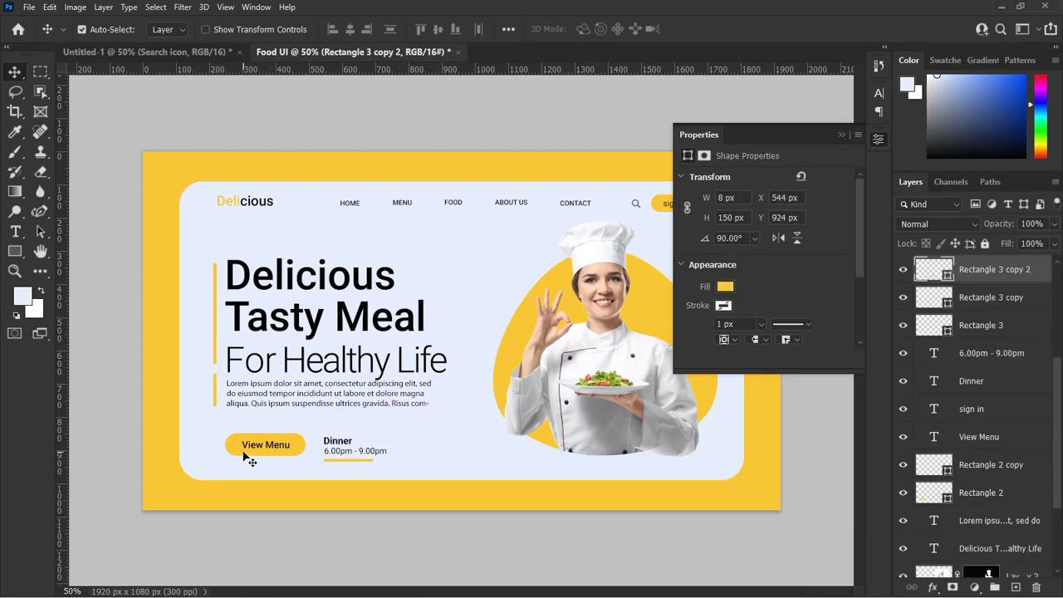
# Shift the View Menu button, the Dinner label and the dinner hours slightly down to tighten them against the underline
pyautogui.moveTo(244, 454); pyautogui.dragTo(253, 455)
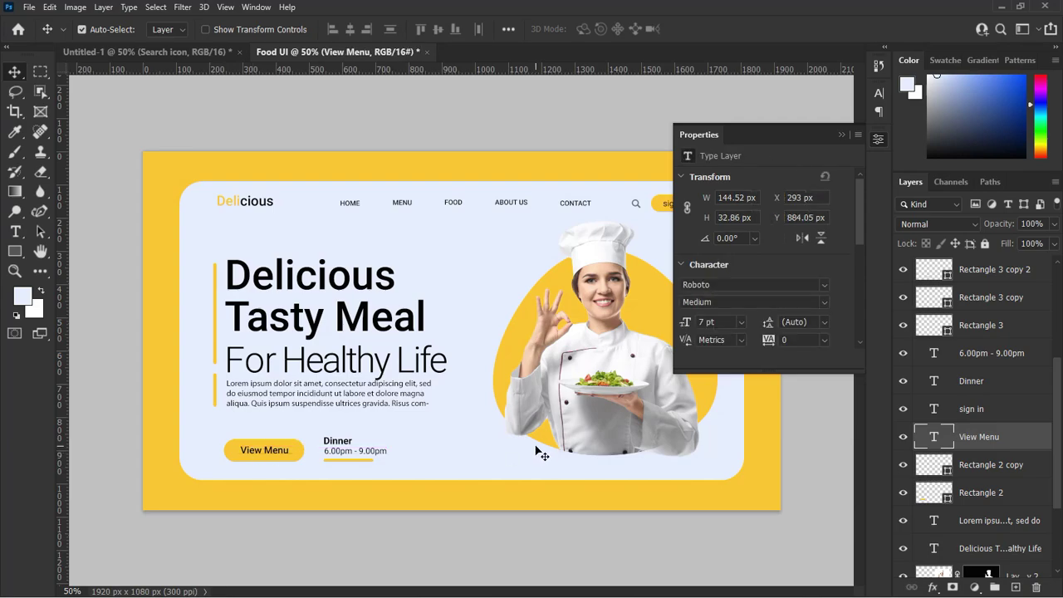
pyautogui.click(353, 456)
pyautogui.press('Down')
pyautogui.click(342, 442)
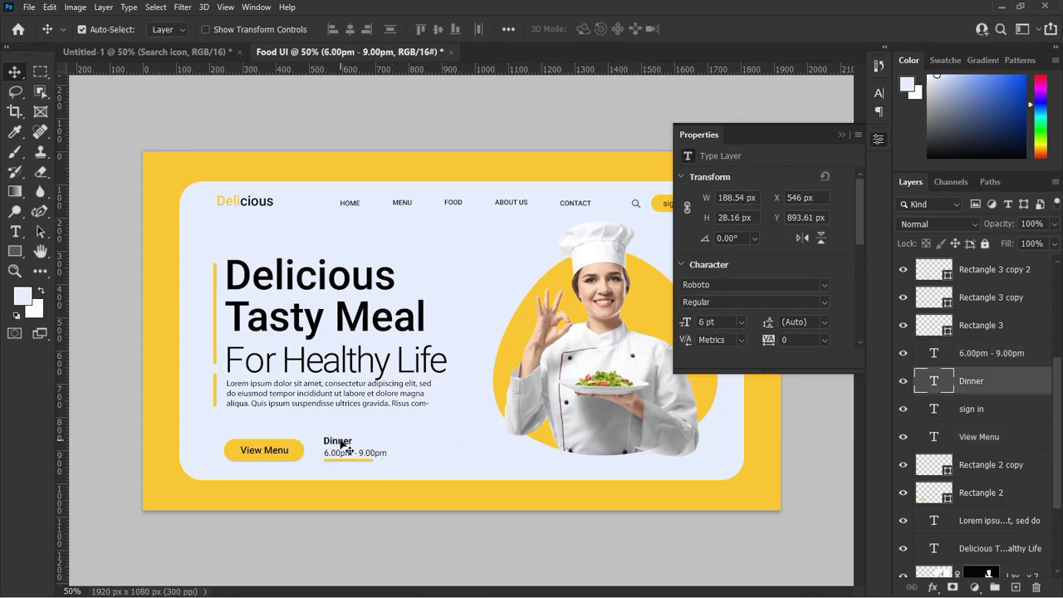
pyautogui.press('Down')
pyautogui.press('Down')
pyautogui.press('Down')
pyautogui.click(344, 454)
pyautogui.press('Down')
pyautogui.press('Down')
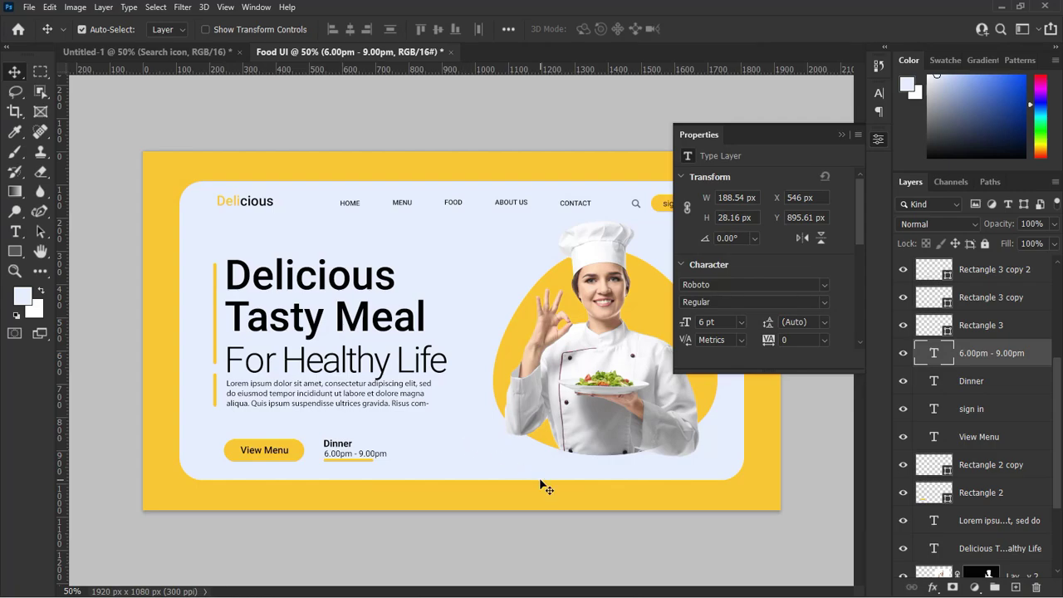
pyautogui.click(842, 134)
# Duplicate the yellow blob behind the chef and enlarge the original on all sides so it extends beyond the copy
pyautogui.click(703, 385)
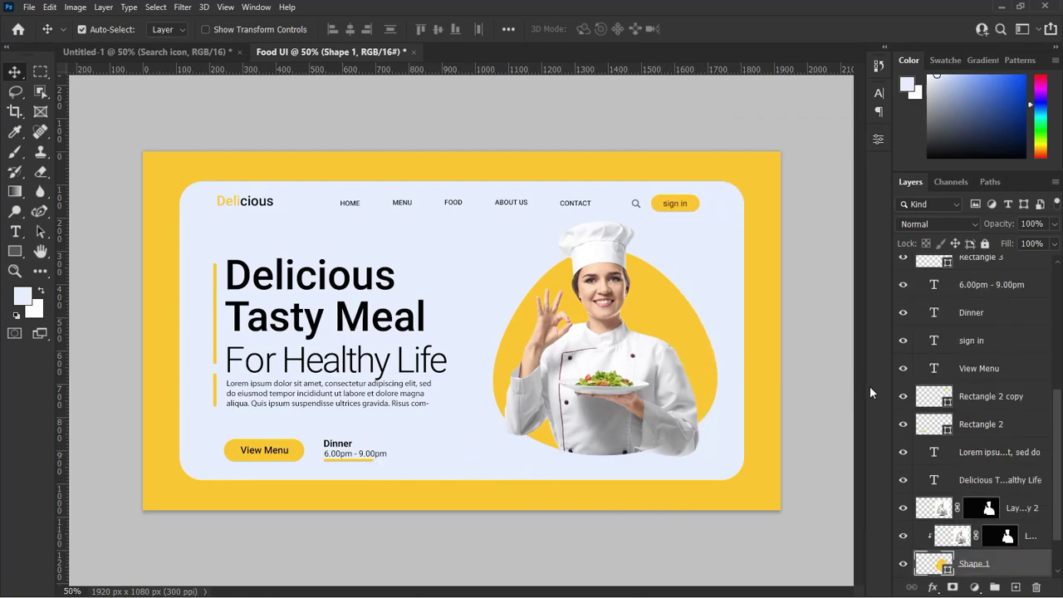
pyautogui.hotkey('ctrl', 'j')
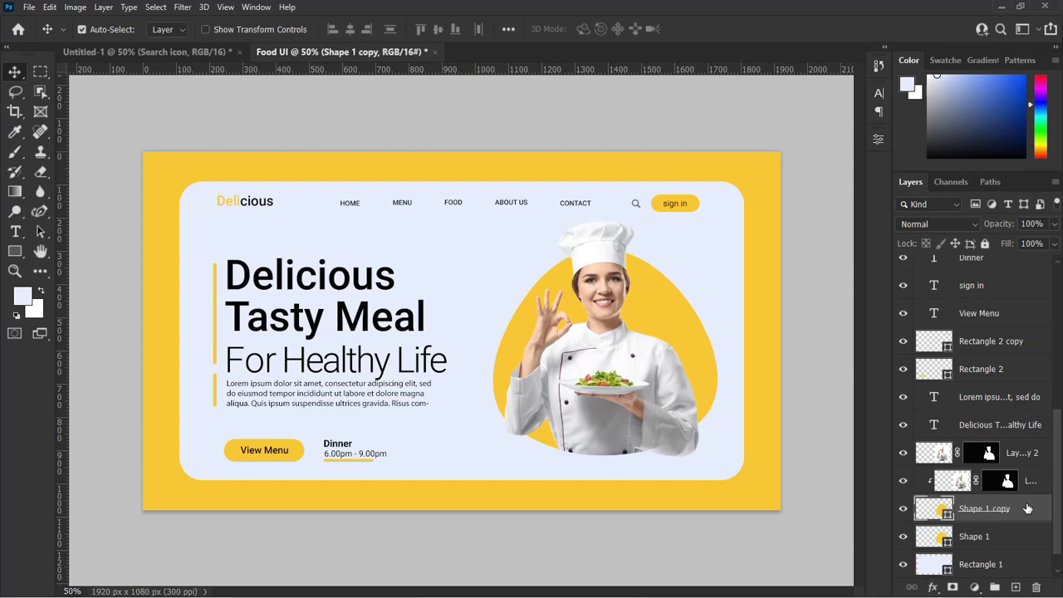
pyautogui.click(1014, 537)
pyautogui.hotkey('ctrl', 't')
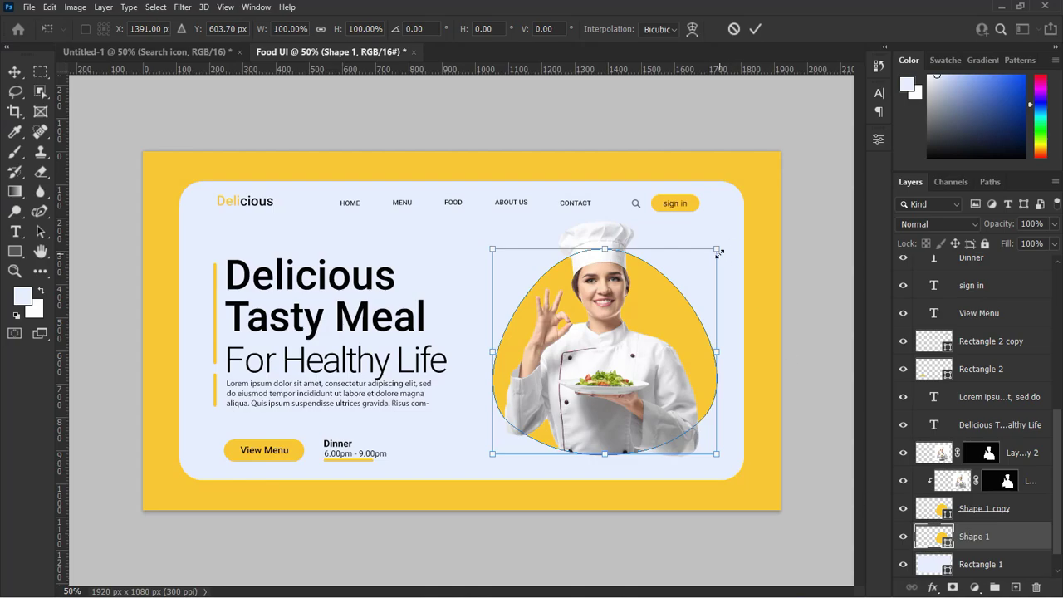
pyautogui.moveTo(718, 253)
pyautogui.mouseDown()
pyautogui.moveTo(731, 217)
pyautogui.moveTo(725, 234)
pyautogui.mouseUp()
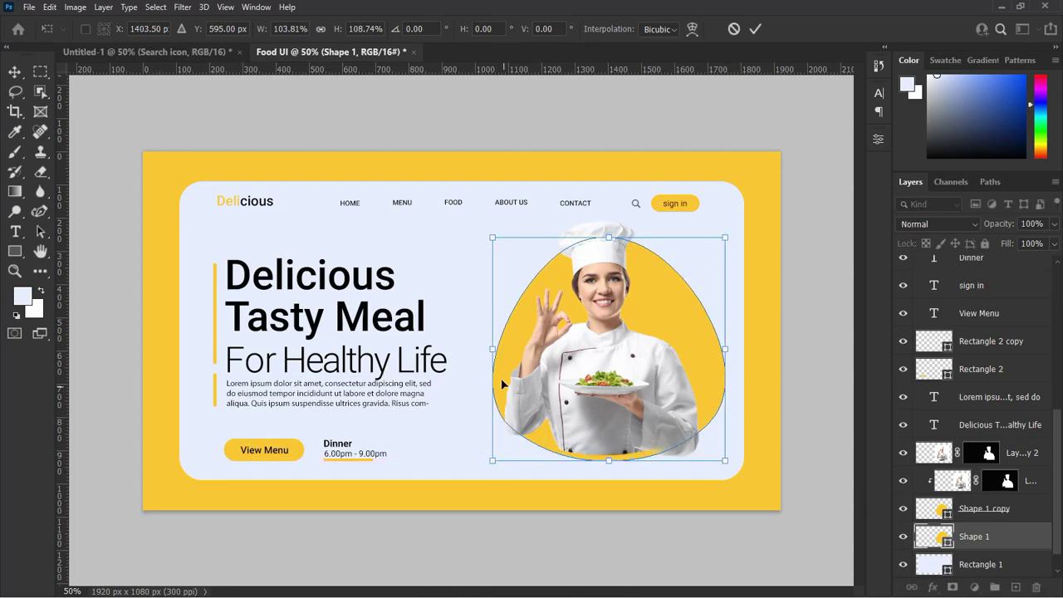
pyautogui.moveTo(492, 348); pyautogui.dragTo(485, 349)
pyautogui.moveTo(605, 238); pyautogui.dragTo(605, 231)
pyautogui.moveTo(604, 460); pyautogui.dragTo(605, 464)
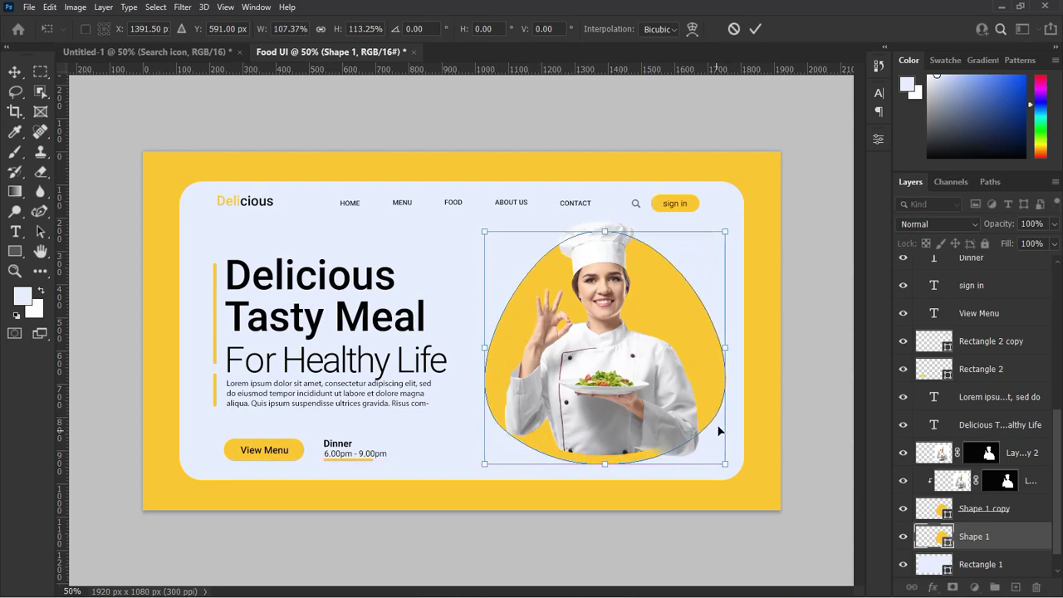
pyautogui.moveTo(725, 348); pyautogui.dragTo(731, 349)
pyautogui.click(755, 29)
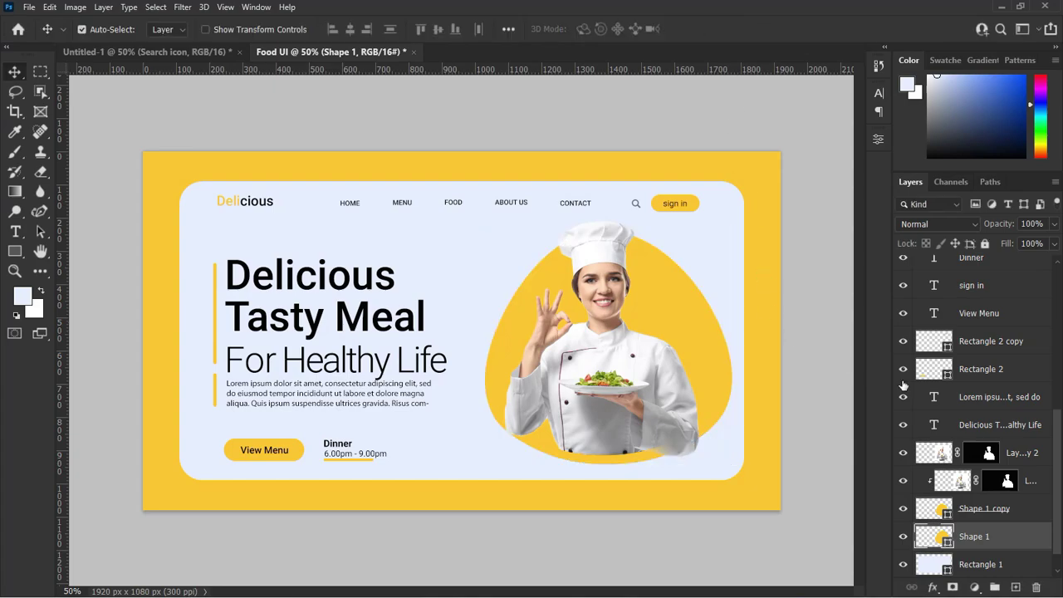
# Recolor the enlarged original blob to the darker yellow d5a41f
pyautogui.doubleClick(931, 537)
pyautogui.moveTo(822, 148)
pyautogui.mouseDown()
pyautogui.moveTo(743, 93)
pyautogui.moveTo(909, 97)
pyautogui.moveTo(855, 136)
pyautogui.moveTo(855, 150)
pyautogui.mouseUp()
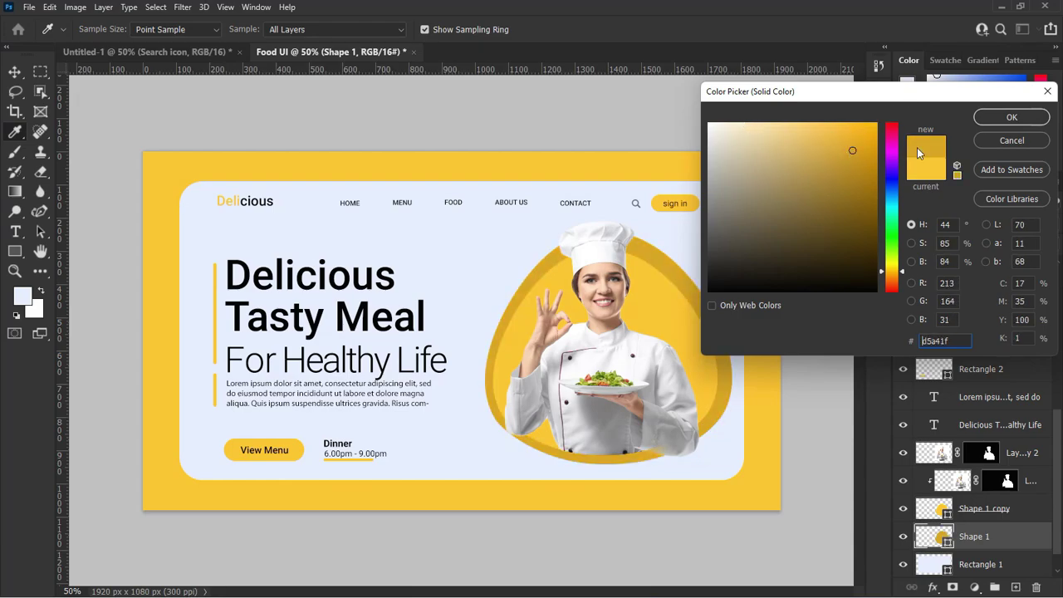
pyautogui.click(1011, 117)
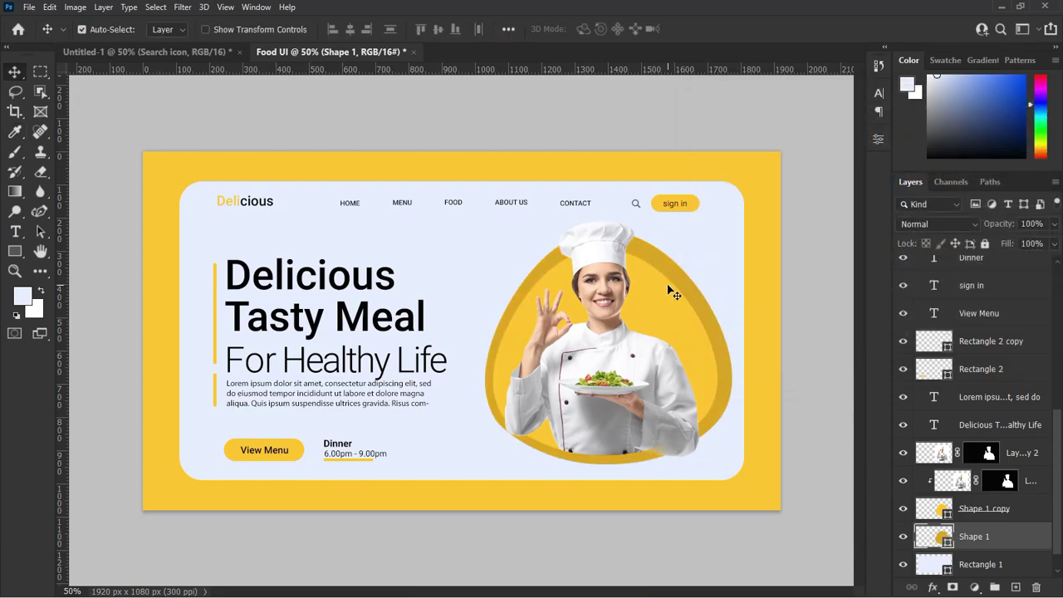
# Add a stroke to the blob copy, sampling its color from the pale blue card background
pyautogui.click(1023, 515)
pyautogui.doubleClick(1032, 513)
pyautogui.moveTo(653, 200); pyautogui.dragTo(796, 200)
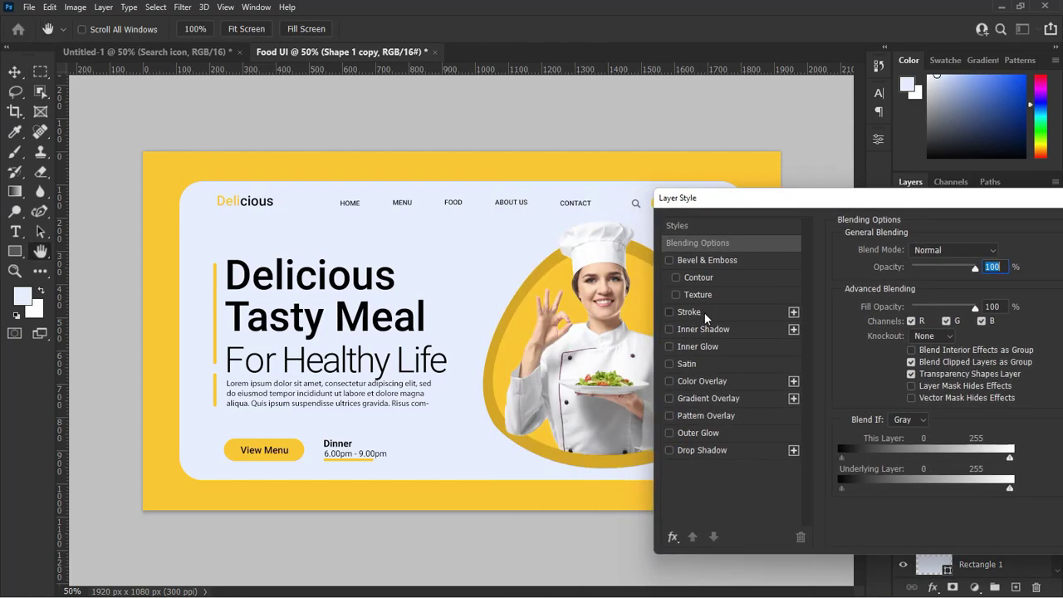
pyautogui.click(705, 312)
pyautogui.click(874, 361)
pyautogui.click(477, 251)
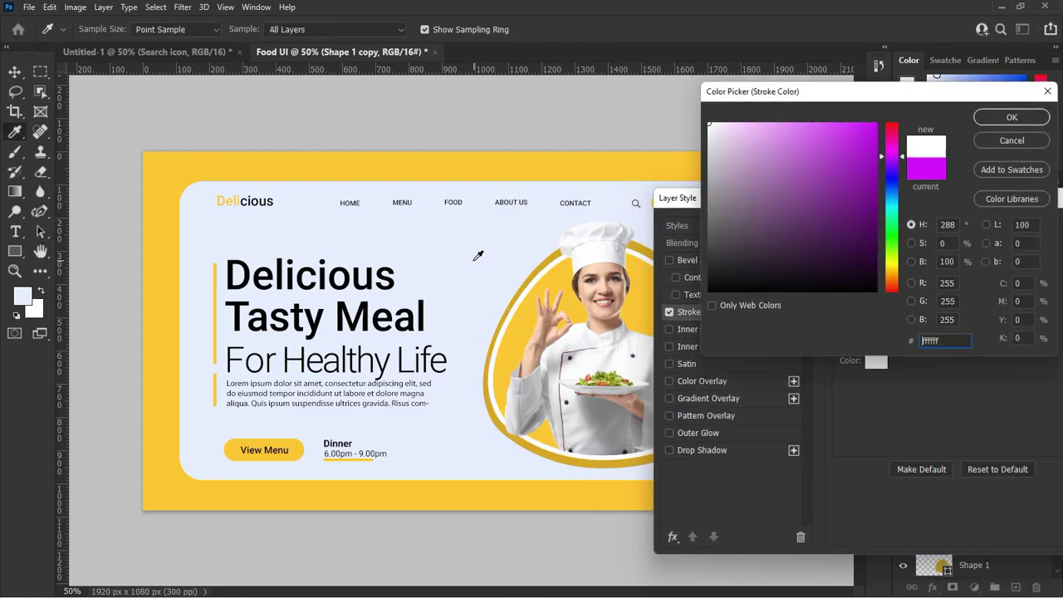
pyautogui.click(1013, 114)
# Set the blob copy's stroke size to 18 px and apply the layer style
pyautogui.moveTo(831, 198); pyautogui.dragTo(632, 263)
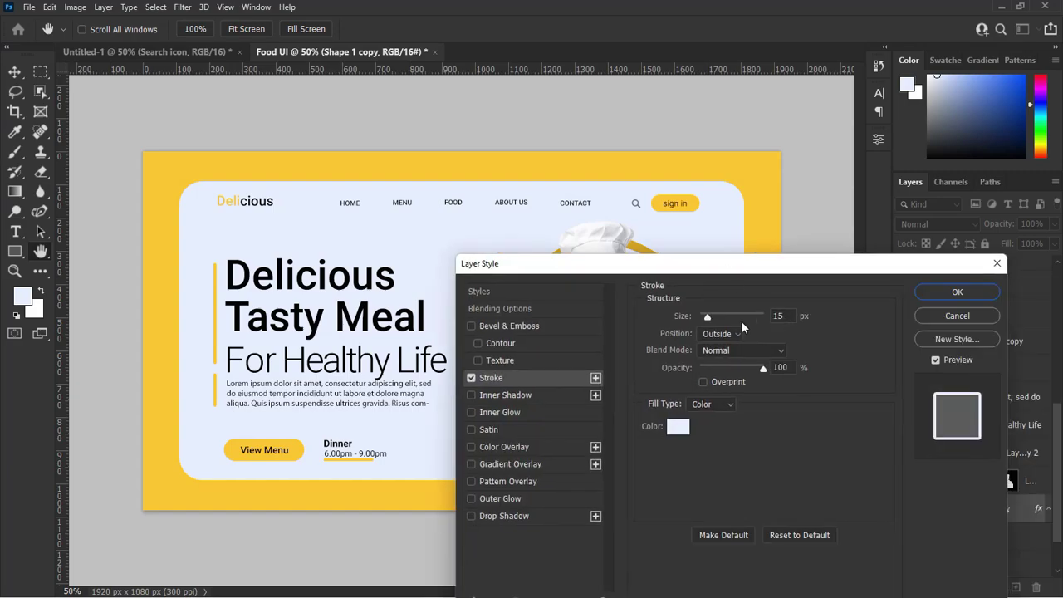
pyautogui.doubleClick(777, 316)
pyautogui.write('18')
pyautogui.moveTo(707, 271)
pyautogui.mouseDown()
pyautogui.moveTo(953, 279)
pyautogui.moveTo(728, 271)
pyautogui.mouseUp()
pyautogui.click(972, 296)
pyautogui.press('v')
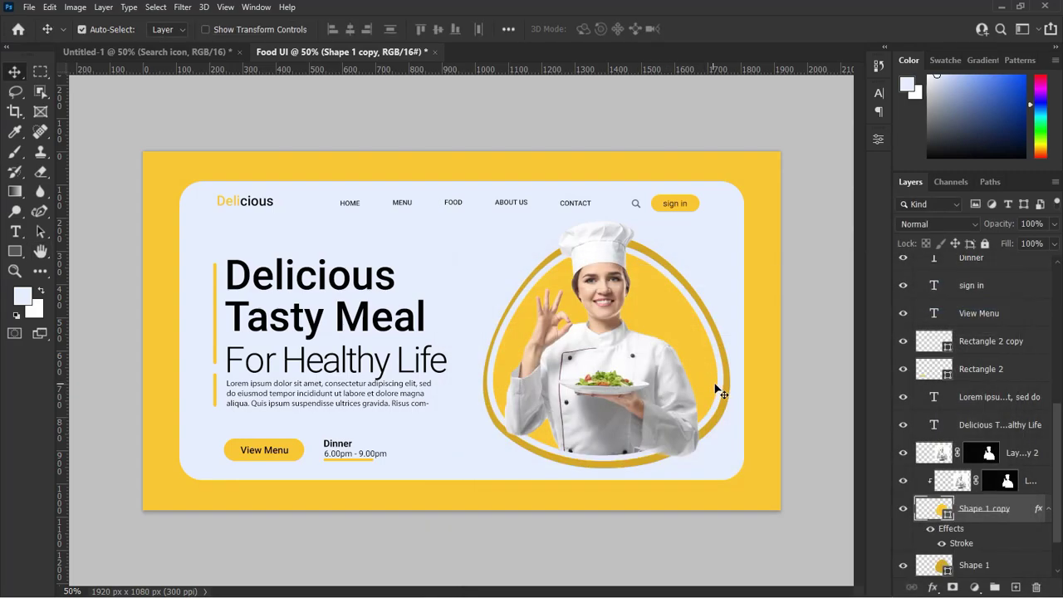
# Stretch the darker outer blob to 102.69% width and 101% height so its ring looks even around the copy
pyautogui.click(719, 390)
pyautogui.hotkey('ctrl', 't')
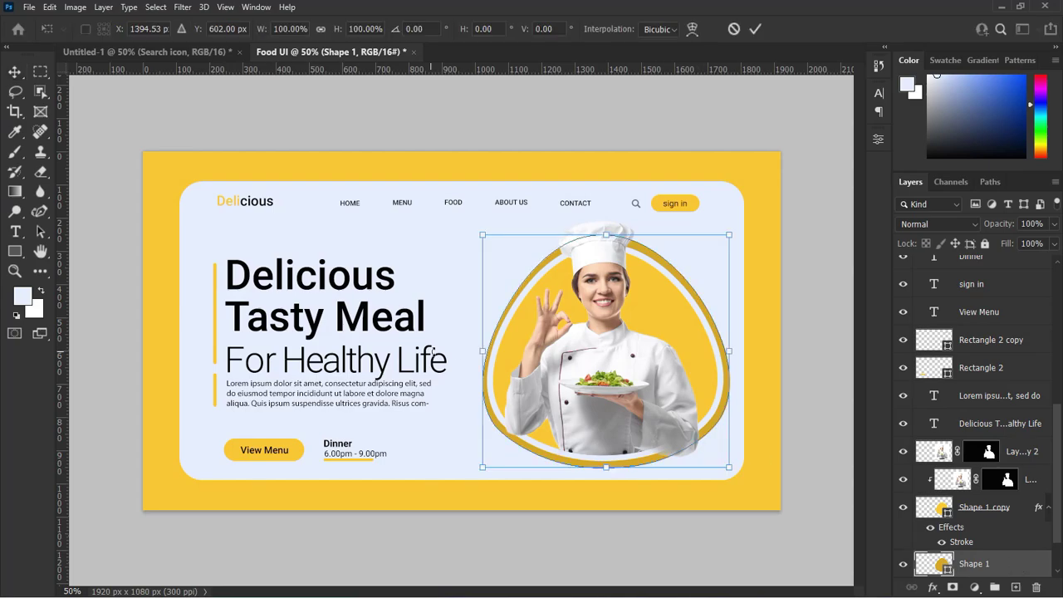
pyautogui.moveTo(482, 351); pyautogui.dragTo(477, 352)
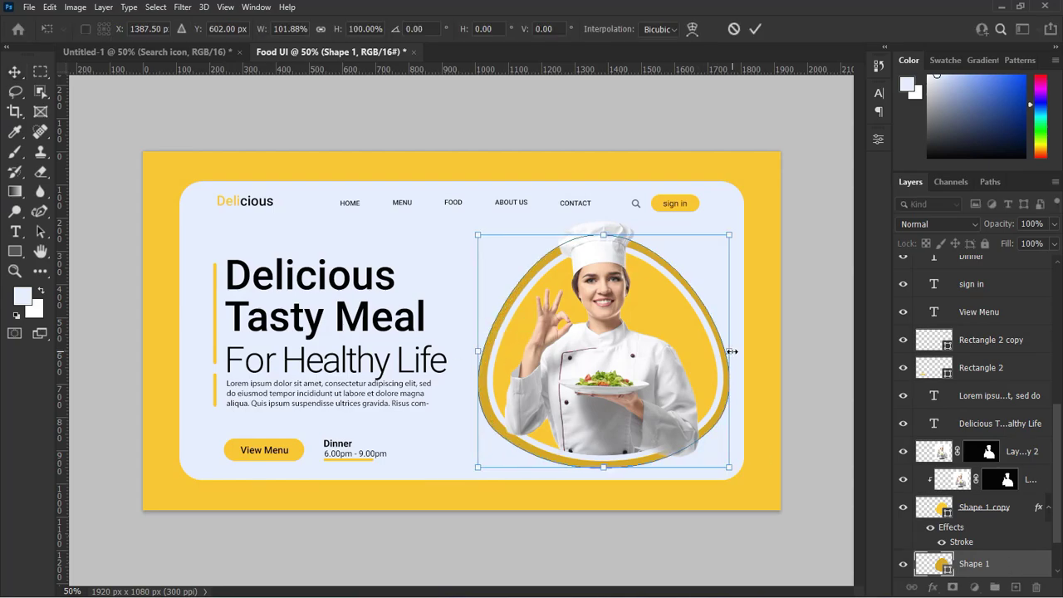
pyautogui.moveTo(731, 351); pyautogui.dragTo(733, 351)
pyautogui.moveTo(613, 468); pyautogui.dragTo(613, 464)
pyautogui.moveTo(730, 353); pyautogui.dragTo(734, 353)
pyautogui.moveTo(732, 353); pyautogui.dragTo(732, 353)
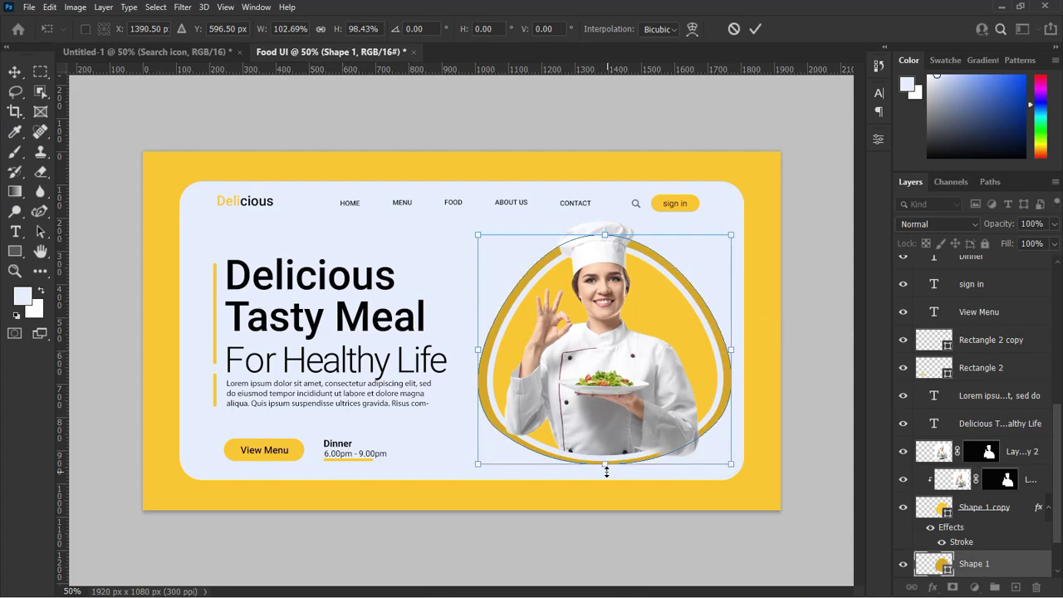
pyautogui.moveTo(609, 468); pyautogui.dragTo(611, 467)
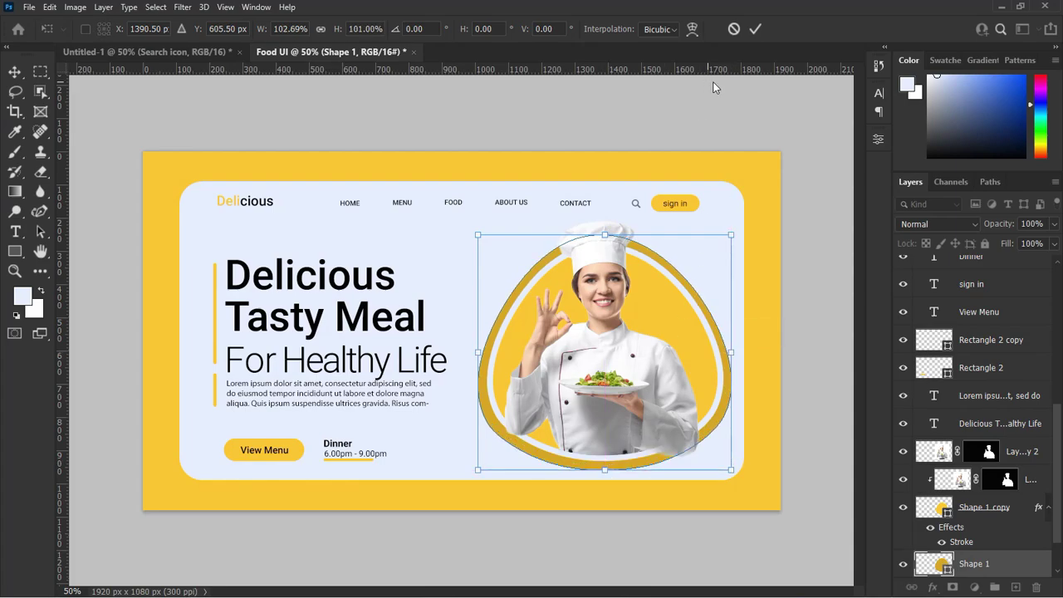
pyautogui.click(755, 29)
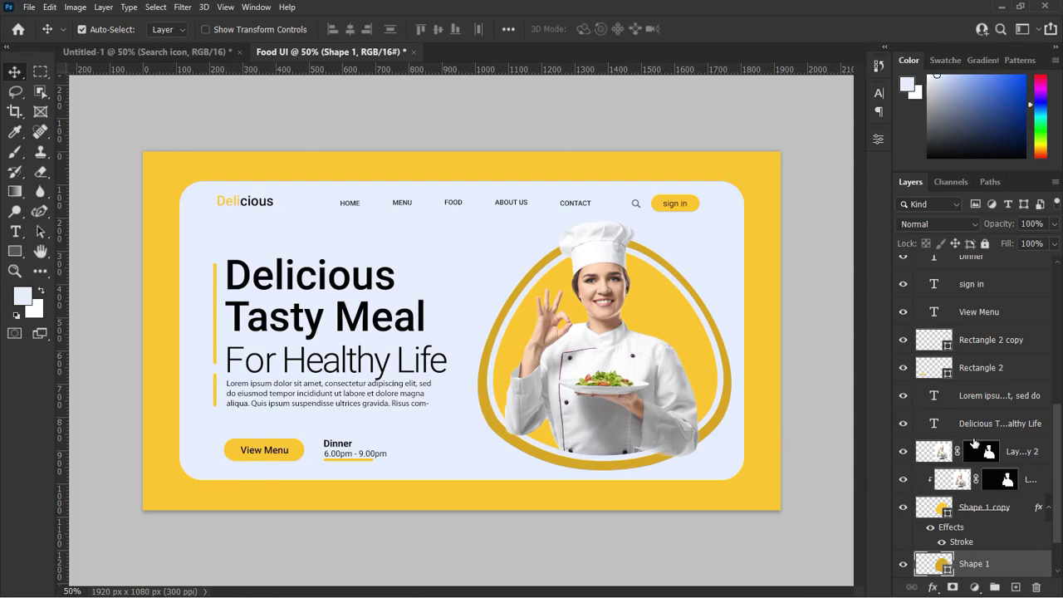
# Recolor the sign in button with the dark yellow sampled from the blob's outer ring
pyautogui.doubleClick(927, 342)
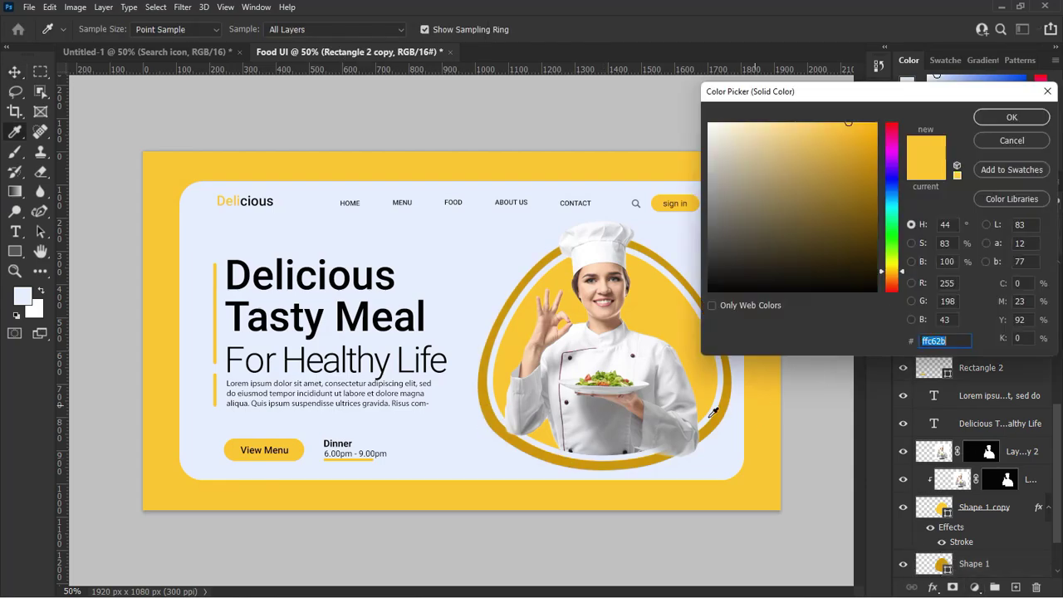
pyautogui.click(493, 416)
pyautogui.click(1001, 117)
pyautogui.press('v')
# Recolor the View Menu button with the same dark yellow sampled from the outer ring
pyautogui.click(231, 461)
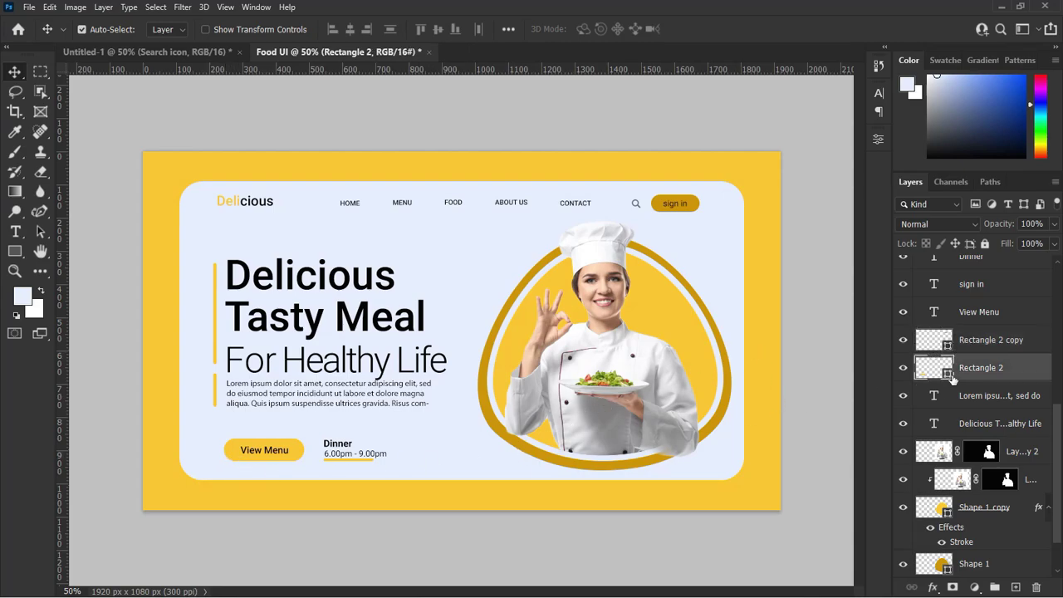
pyautogui.doubleClick(928, 370)
pyautogui.click(492, 408)
pyautogui.click(1011, 114)
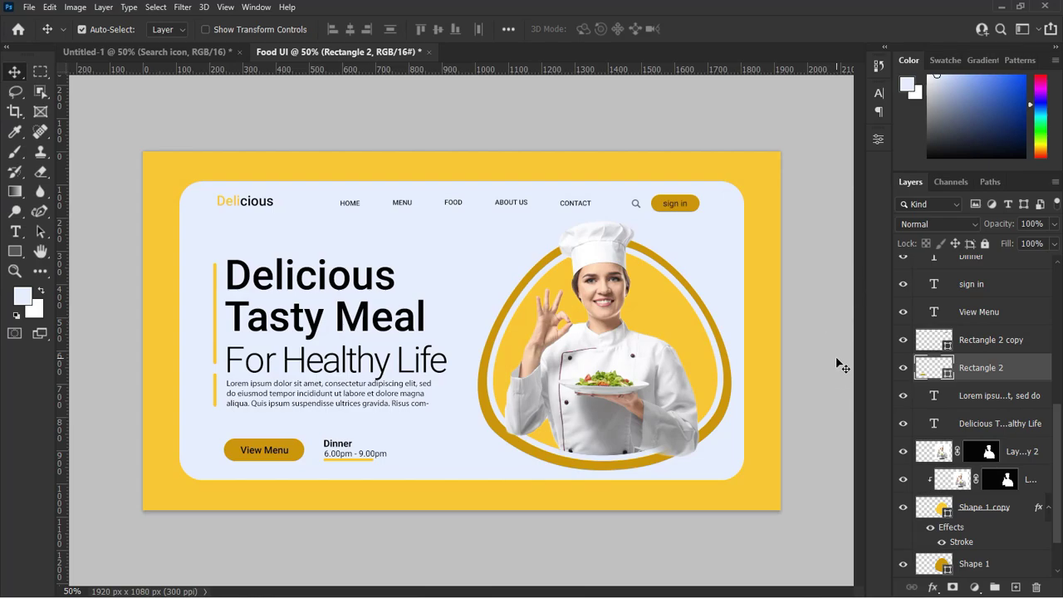
# Switch the dinner hours text to All Caps
pyautogui.click(344, 460)
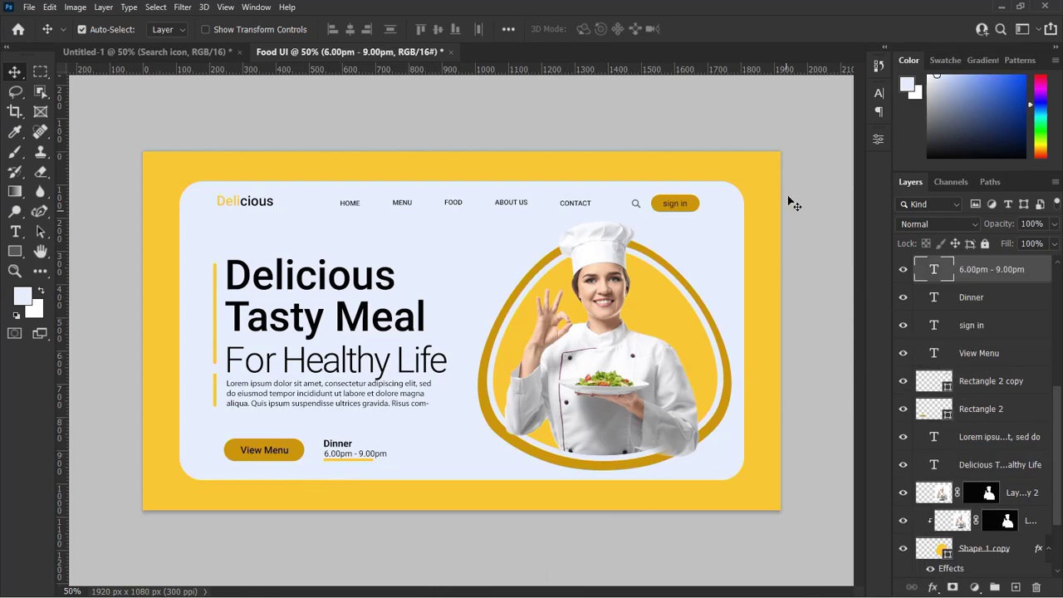
pyautogui.click(879, 92)
pyautogui.hotkey('ctrl', 'shift', 'k')
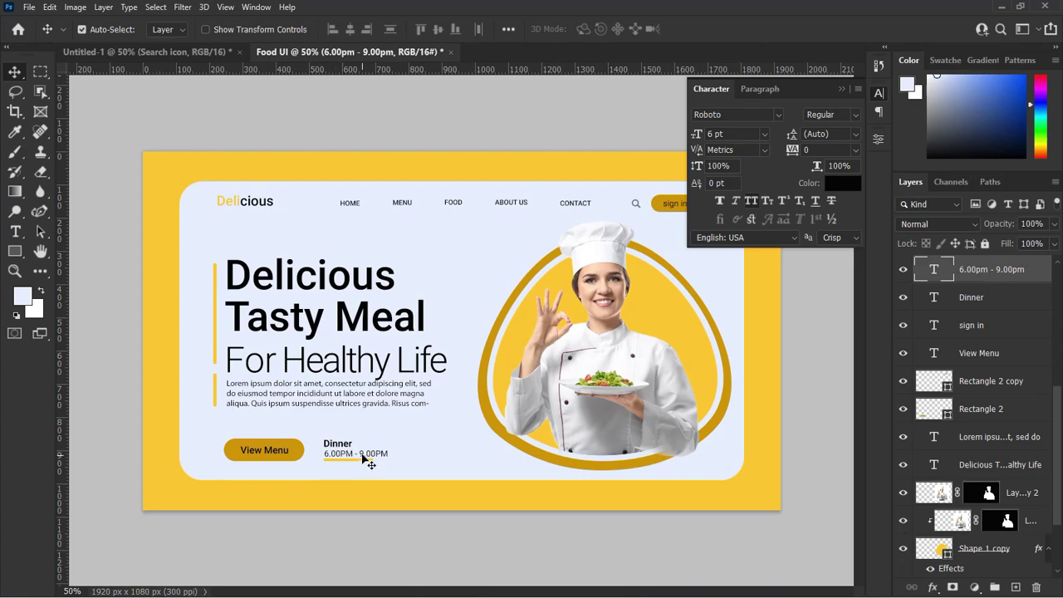
pyautogui.click(839, 88)
# Move the Rectangle 2 and Rectangle 2 copy button layers below the headline text layer
pyautogui.scroll(-3, 977, 368)
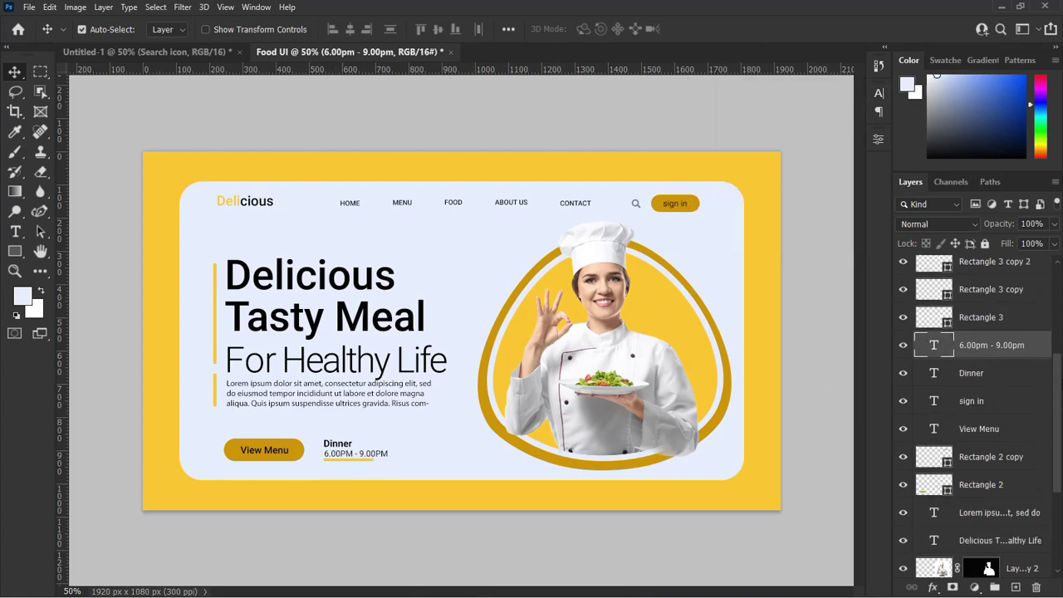
pyautogui.moveTo(980, 372); pyautogui.dragTo(977, 304)
pyautogui.moveTo(987, 396); pyautogui.dragTo(988, 328)
pyautogui.click(996, 375)
# Move the three Rectangle 3 accent bar layers below the headline text, directly above the button shape layers
pyautogui.moveTo(1055, 446); pyautogui.dragTo(1056, 344)
pyautogui.click(993, 348)
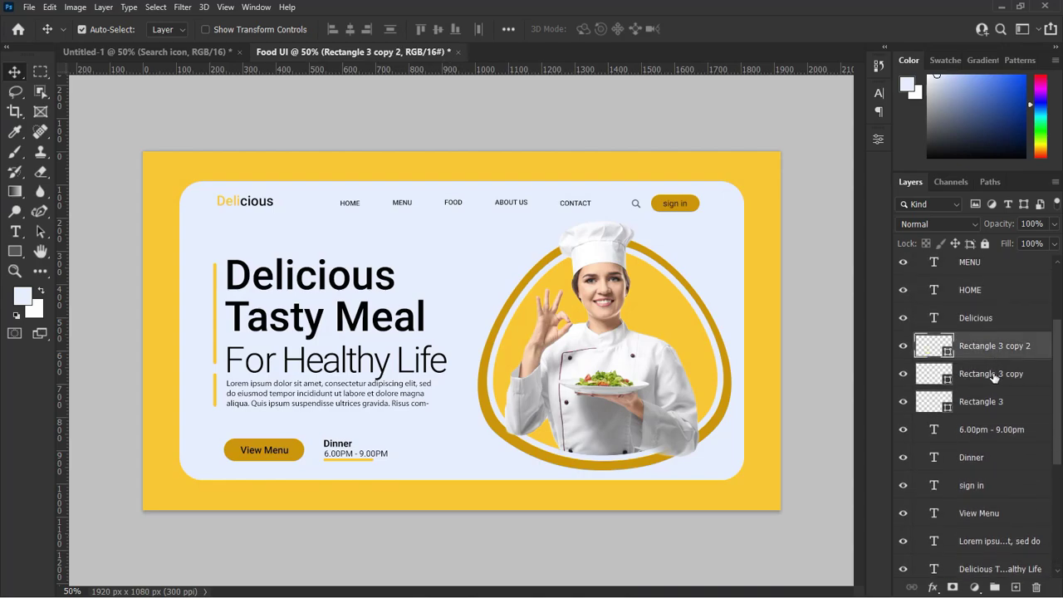
pyautogui.keyDown('shift'); pyautogui.click(981, 402); pyautogui.keyUp('shift')
pyautogui.moveTo(981, 401); pyautogui.dragTo(974, 529)
pyautogui.moveTo(1057, 456); pyautogui.dragTo(1059, 509)
pyautogui.moveTo(987, 398); pyautogui.dragTo(987, 463)
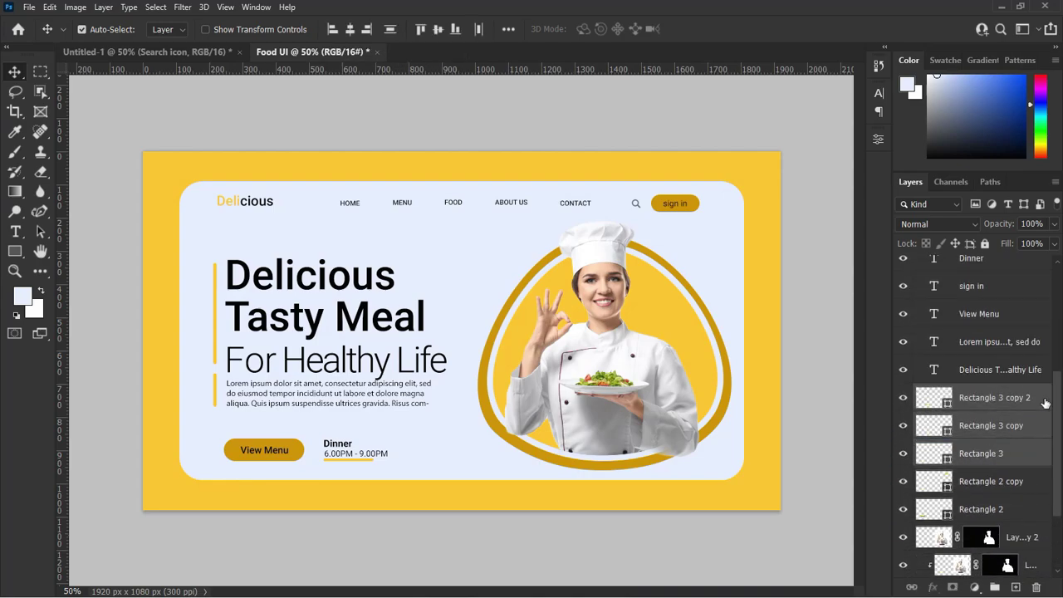
# Group the layers from Rectangle 3 copy 2 down to Rectangle 1 and name the group Shapes
pyautogui.moveTo(1056, 404); pyautogui.dragTo(1058, 295)
pyautogui.click(999, 273)
pyautogui.scroll(-6, 998, 274)
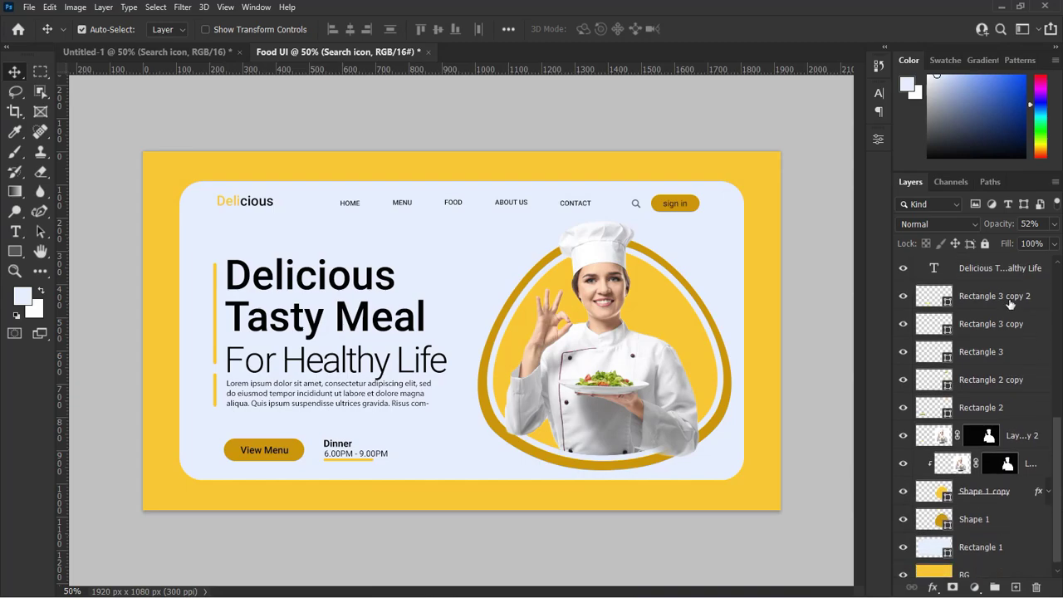
pyautogui.click(1003, 298)
pyautogui.scroll(-1, 997, 498)
pyautogui.keyDown('shift'); pyautogui.click(995, 532); pyautogui.keyUp('shift')
pyautogui.hotkey('ctrl', 'g')
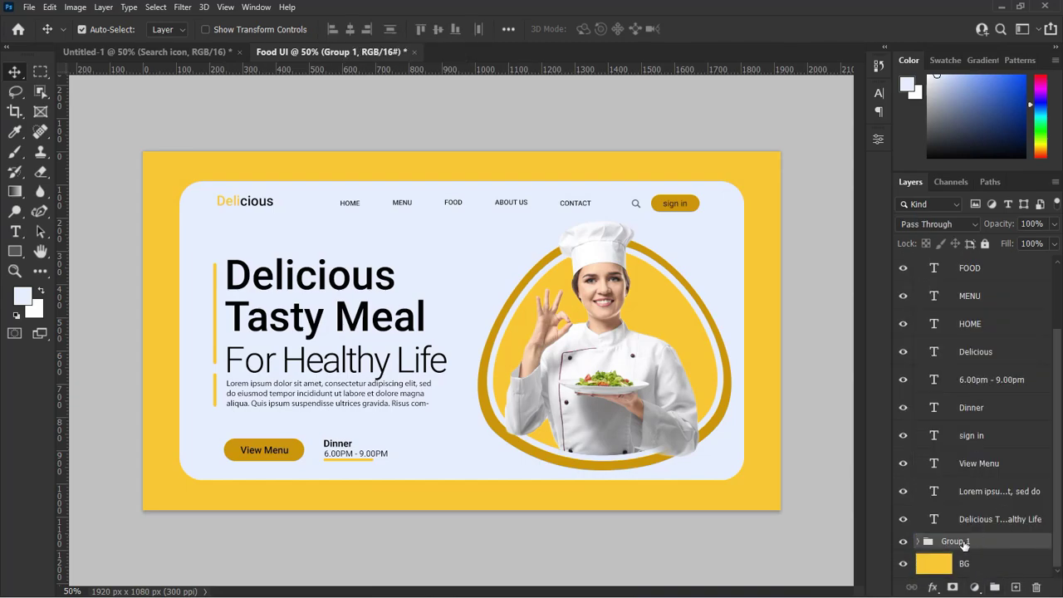
pyautogui.doubleClick(956, 542)
pyautogui.write('Shapes')
pyautogui.press('Return')
# Group the layers from Search icon down to the headline text and name the group Text
pyautogui.click(1009, 519)
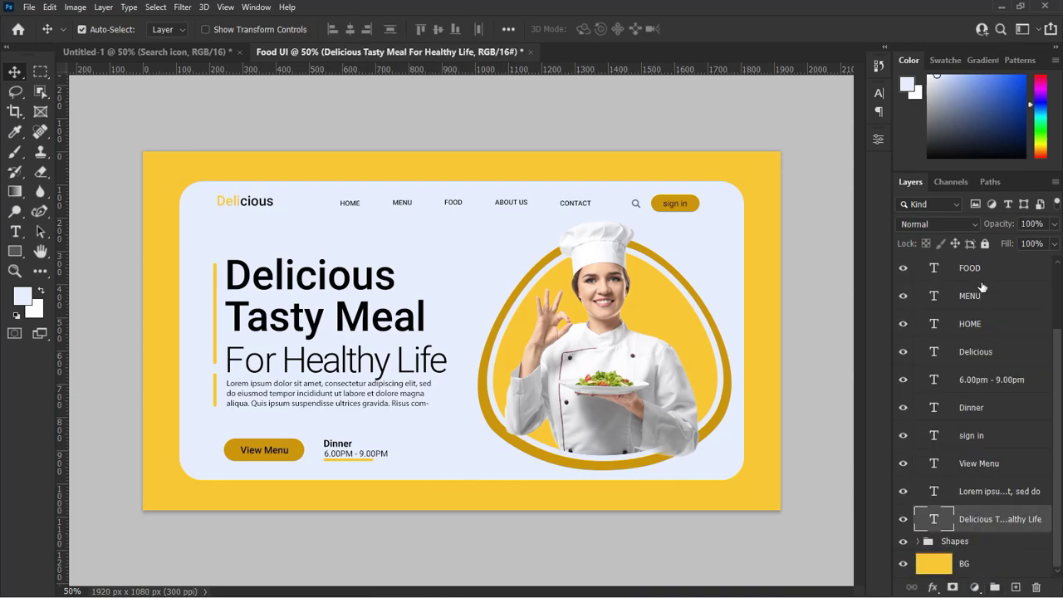
pyautogui.keyDown('shift'); pyautogui.click(980, 274); pyautogui.keyUp('shift')
pyautogui.click(980, 517)
pyautogui.scroll(3, 980, 374)
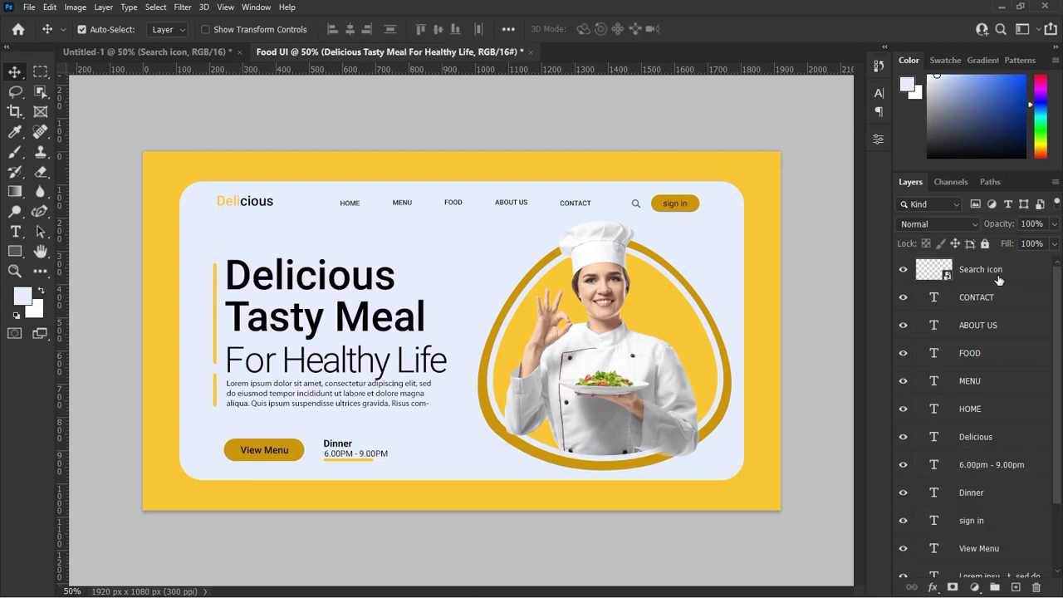
pyautogui.keyDown('shift'); pyautogui.click(955, 262); pyautogui.keyUp('shift')
pyautogui.hotkey('ctrl', 'g')
pyautogui.doubleClick(955, 263)
pyautogui.write('Text')
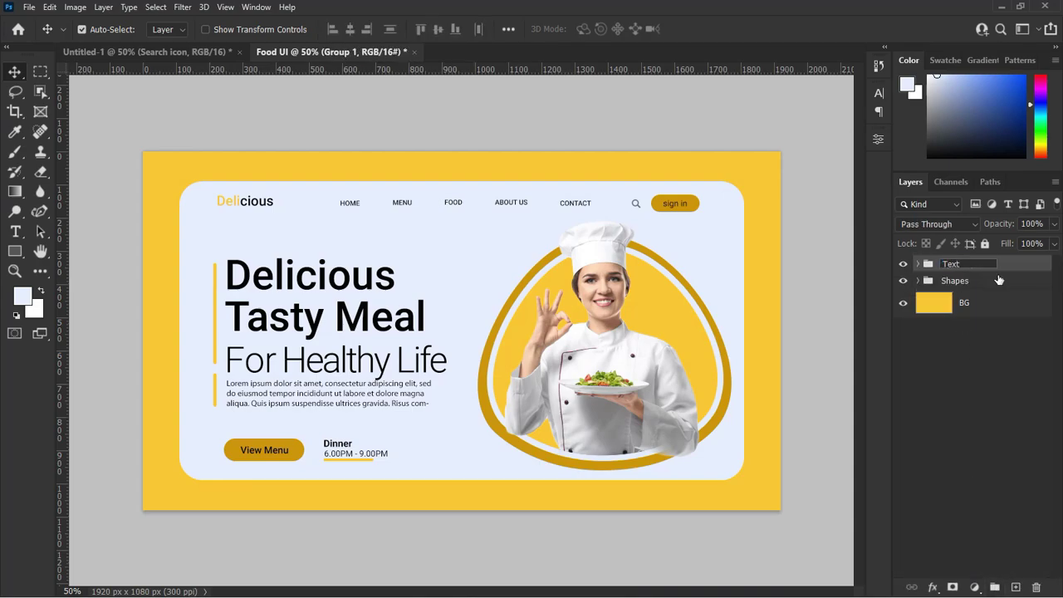
pyautogui.press('Return')
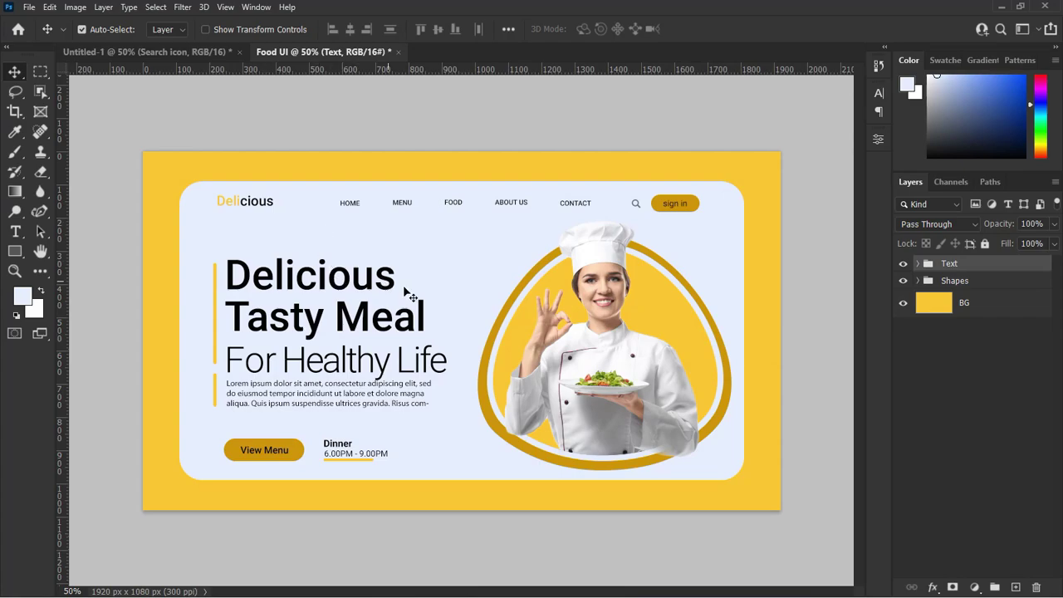
# Draw a white rounded triangular blob about 120 × 96 px outside the ring's upper left with the Curvature Pen
pyautogui.click(42, 214)
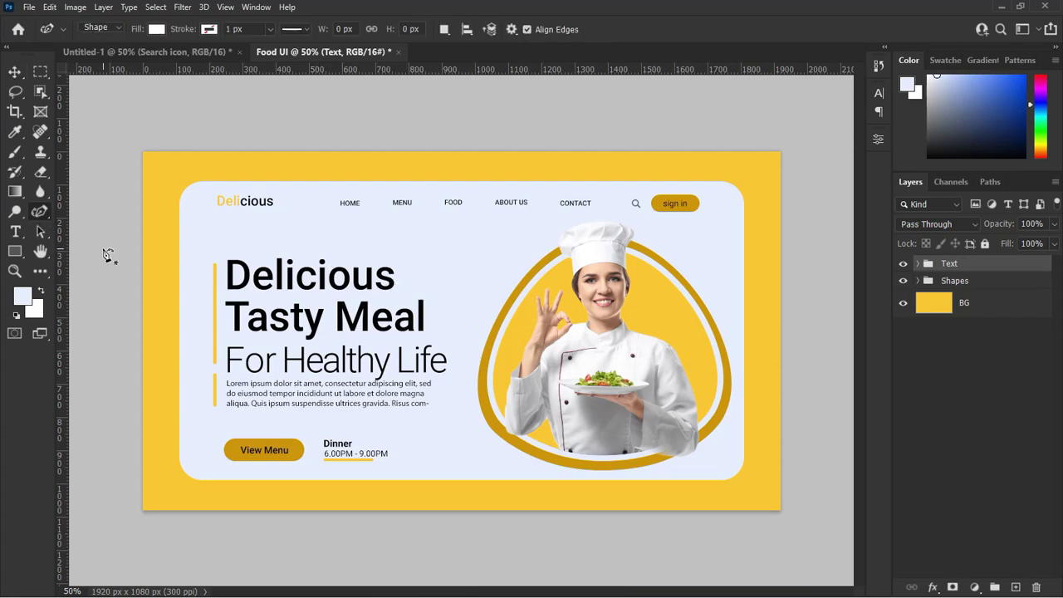
pyautogui.click(476, 245)
pyautogui.click(472, 273)
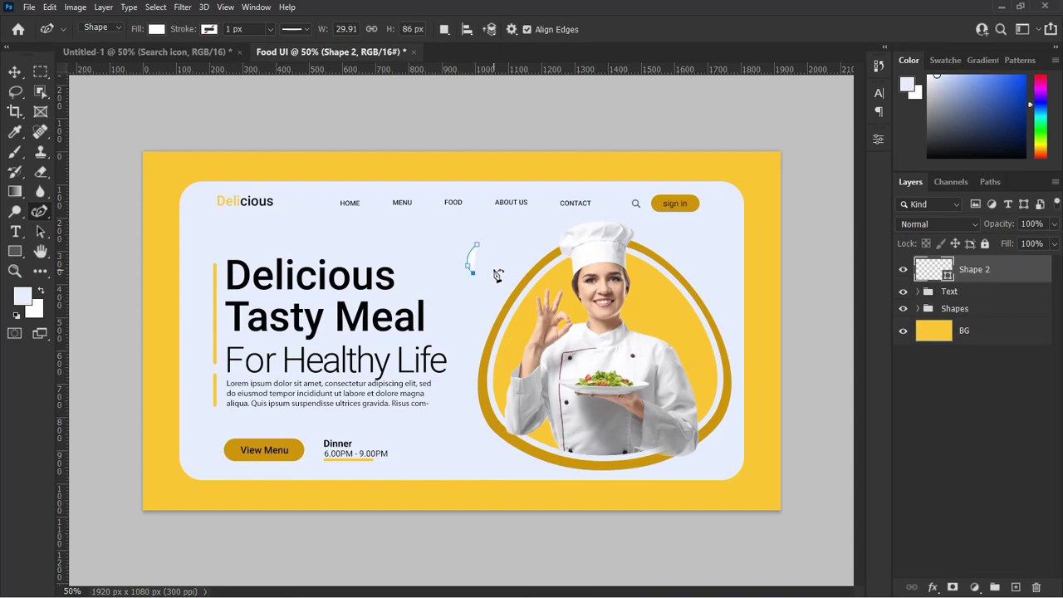
pyautogui.click(494, 268)
pyautogui.click(504, 246)
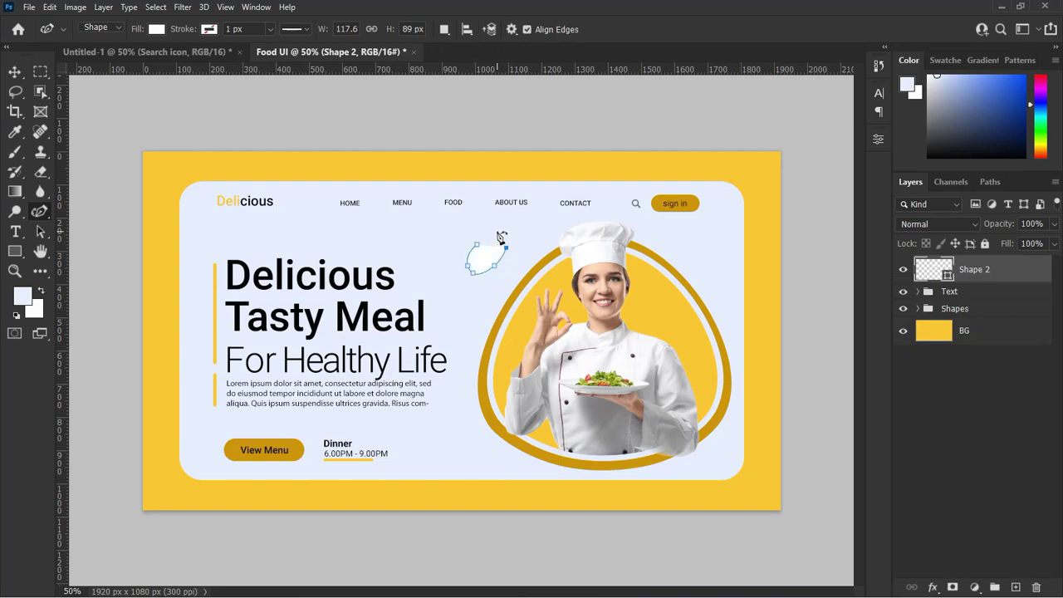
pyautogui.click(478, 246)
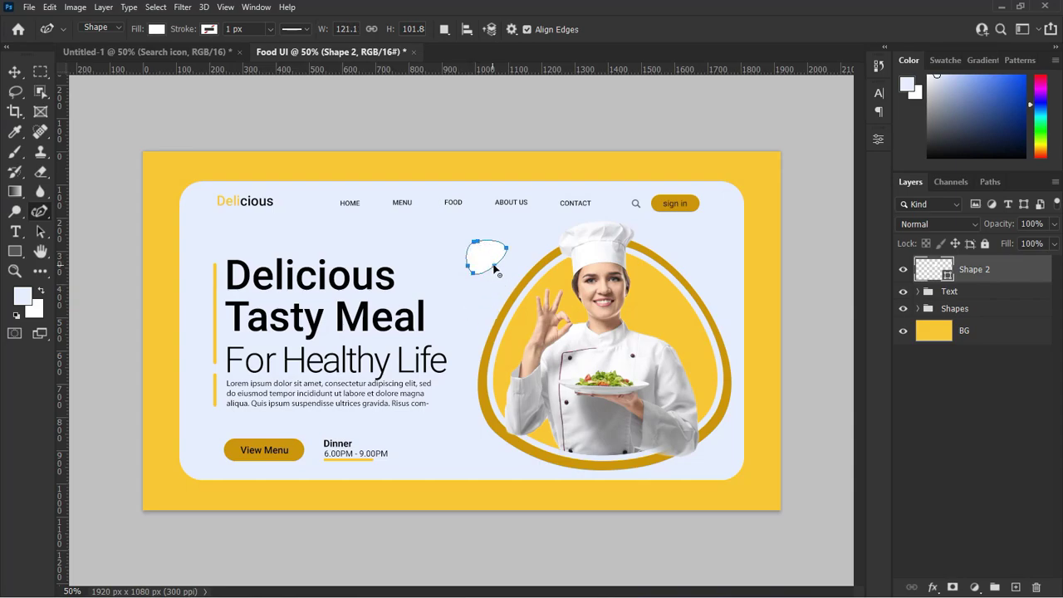
pyautogui.moveTo(495, 265); pyautogui.dragTo(489, 260)
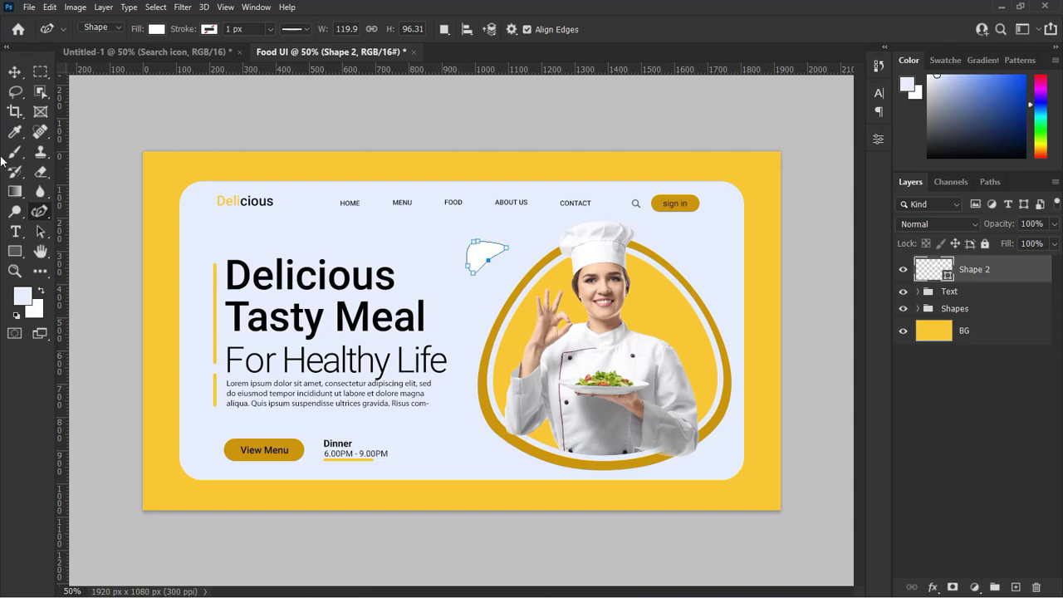
pyautogui.press('v')
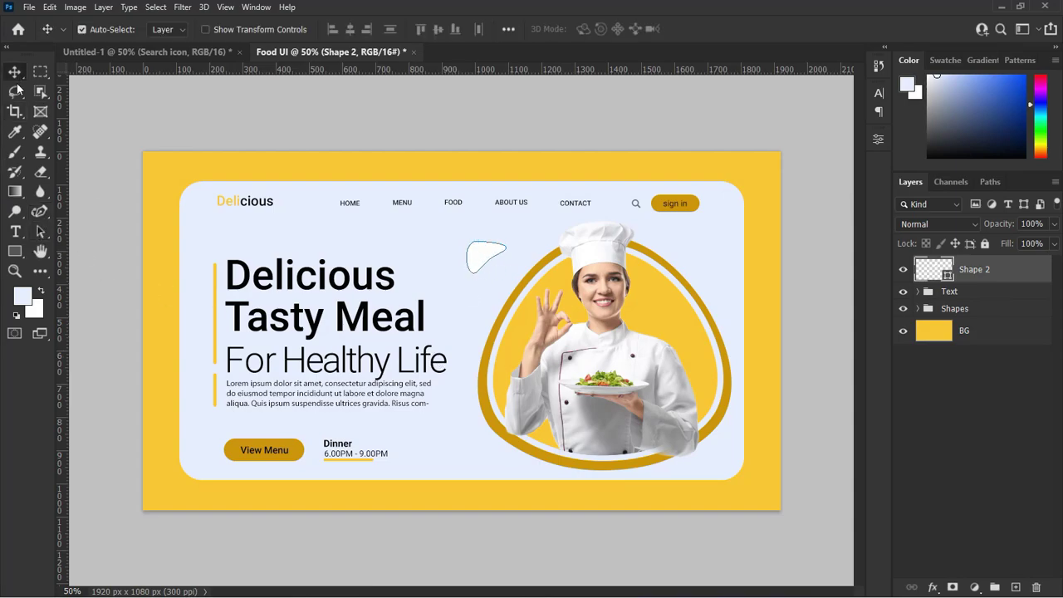
pyautogui.click(839, 370)
# Draw a white leaf shape about 92 × 97 px outside the ring's upper right, below the sign in button
pyautogui.click(39, 210)
pyautogui.click(698, 269)
pyautogui.click(724, 252)
pyautogui.click(722, 241)
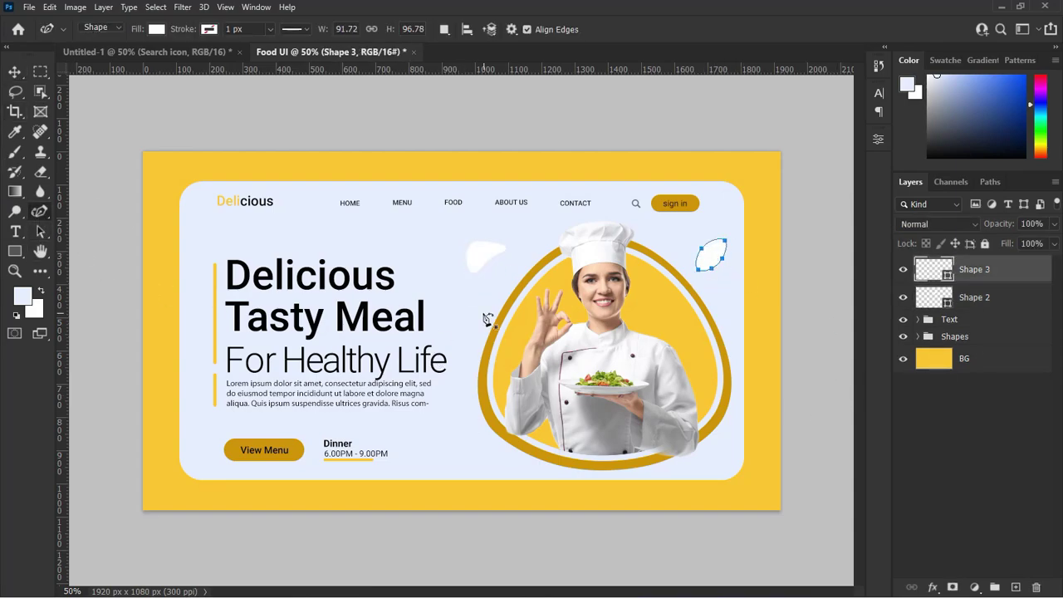
# Draw two small white leaf shapes along the outside of the ring's upper-left edge
pyautogui.click(485, 314)
pyautogui.click(474, 328)
pyautogui.click(524, 265)
pyautogui.click(505, 290)
pyautogui.click(512, 262)
pyautogui.click(644, 230)
pyautogui.hotkey('ctrl', 'z')
pyautogui.click(504, 274)
# Draw a small white leaf shape between the chef hat and the sign in button, beside the ring's top
pyautogui.click(661, 228)
pyautogui.click(648, 237)
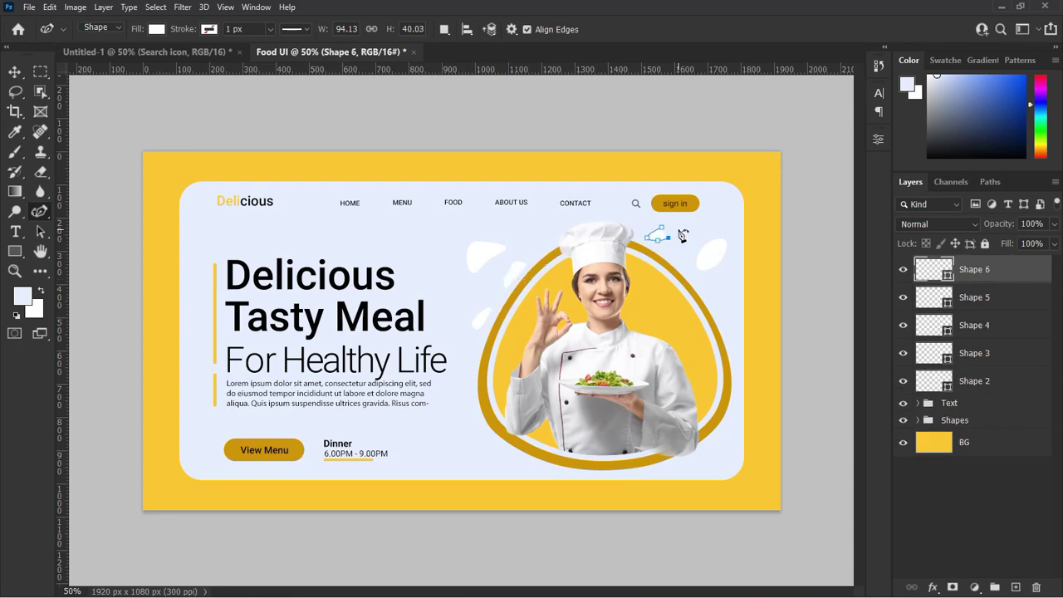
pyautogui.click(678, 232)
pyautogui.press('v')
pyautogui.click(505, 271)
pyautogui.hotkey('ctrl', 'z')
pyautogui.press('v')
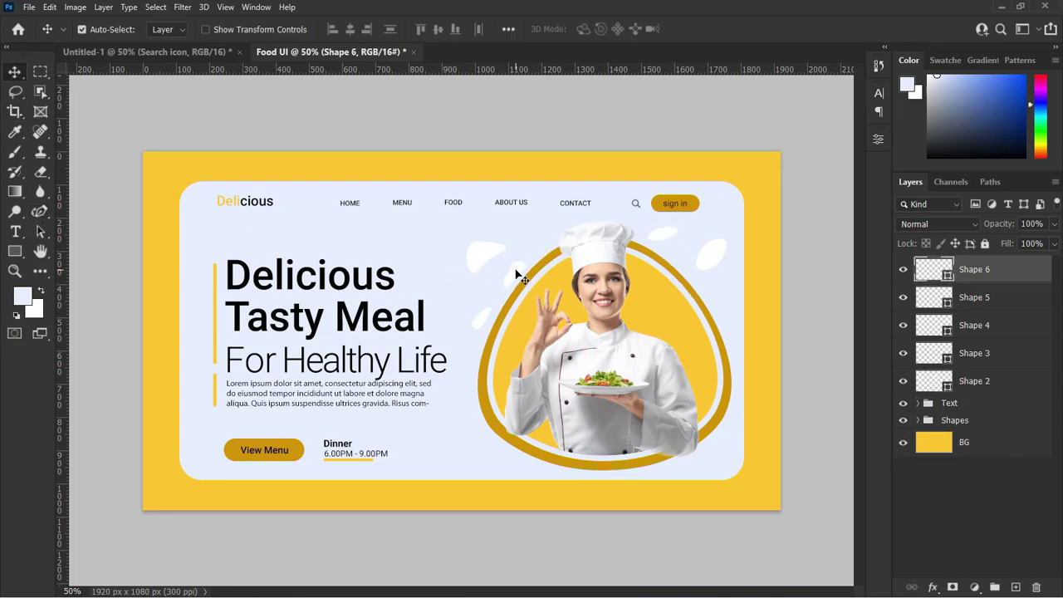
# Reposition the small leaf shapes around the ring and bend the one beside the chef hat into a crescent
pyautogui.moveTo(514, 274); pyautogui.dragTo(512, 275)
pyautogui.click(484, 311)
pyautogui.moveTo(664, 233); pyautogui.dragTo(679, 246)
pyautogui.click(704, 252)
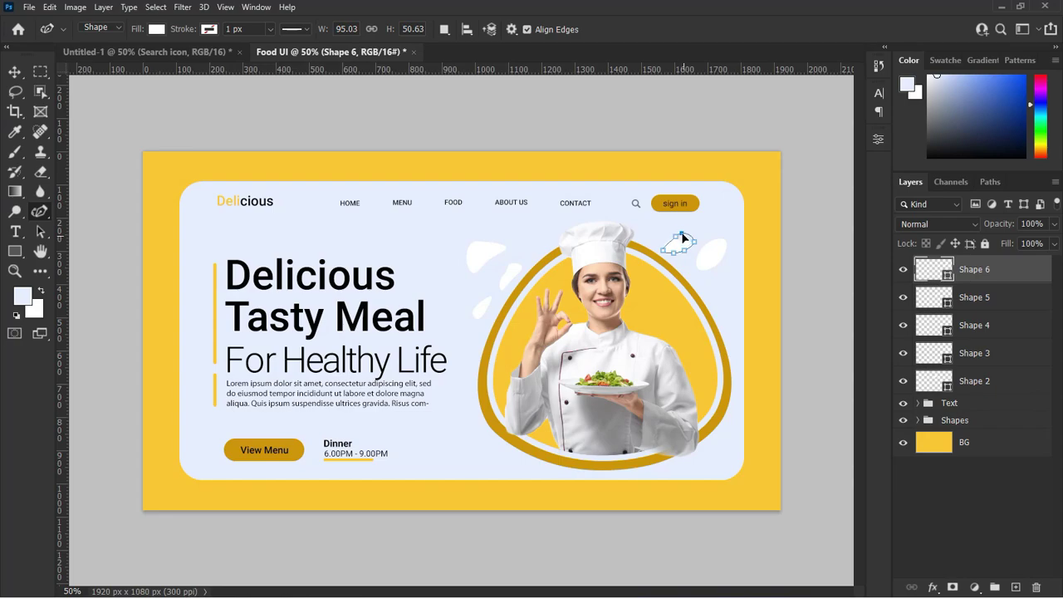
pyautogui.click(722, 292)
pyautogui.click(708, 255)
pyautogui.scroll(1, 992, 308)
# Recolor Shape 2, Shape 4 and Shape 3 with yellow and gold tones sampled from the design
pyautogui.doubleClick(934, 380)
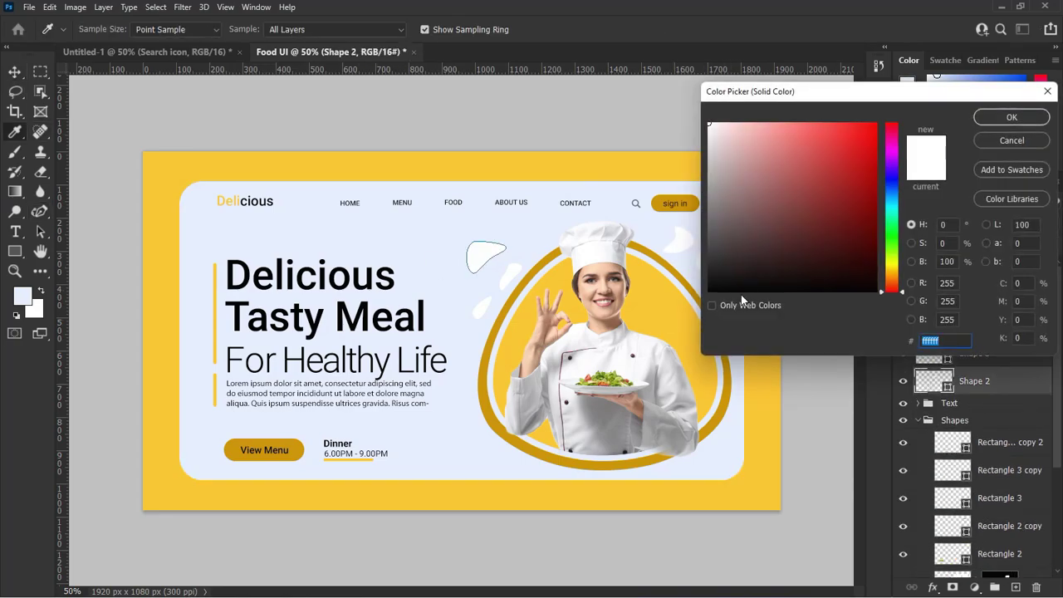
pyautogui.click(555, 283)
pyautogui.press('Return')
pyautogui.doubleClick(934, 324)
pyautogui.click(555, 279)
pyautogui.press('Return')
pyautogui.doubleClick(933, 353)
pyautogui.click(671, 199)
pyautogui.press('Return')
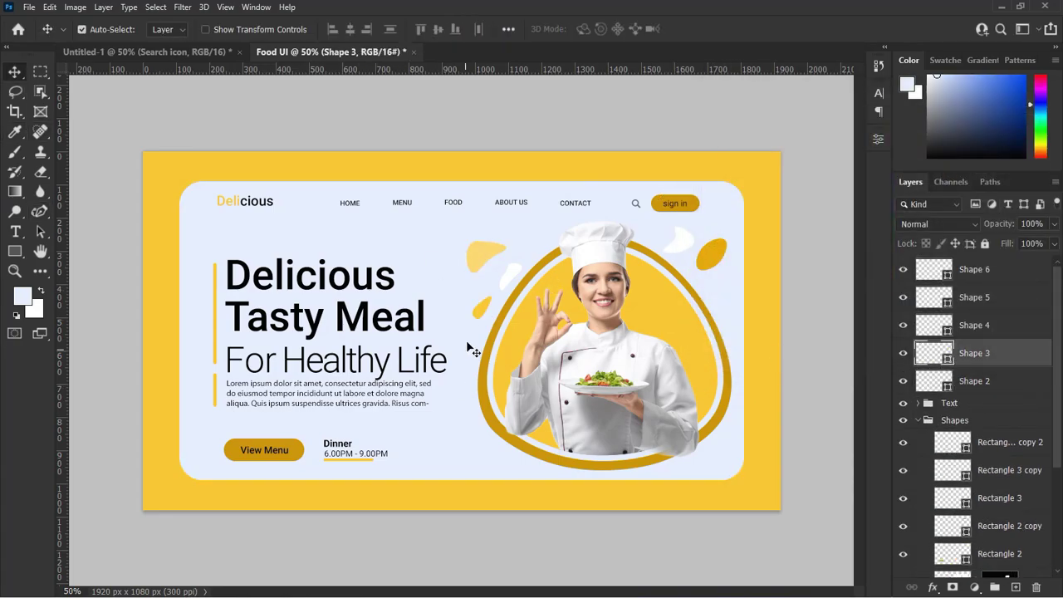
# Recolor the Shape 6 crescent yellow and the Shape 5 leaf dark gold
pyautogui.doubleClick(933, 269)
pyautogui.click(672, 199)
pyautogui.press('Return')
pyautogui.doubleClick(934, 296)
pyautogui.click(669, 282)
pyautogui.moveTo(733, 142); pyautogui.dragTo(878, 152)
pyautogui.press('Return')
# Collapse the Shapes group and select the layers from Shape 6 down to Shape 2
pyautogui.click(726, 390)
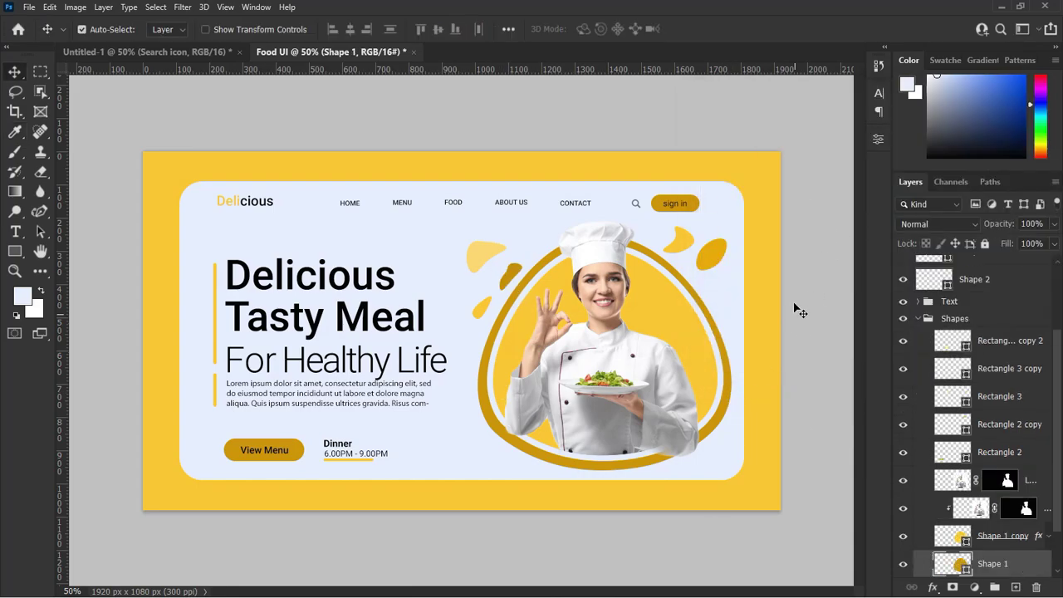
pyautogui.click(918, 319)
pyautogui.click(978, 274)
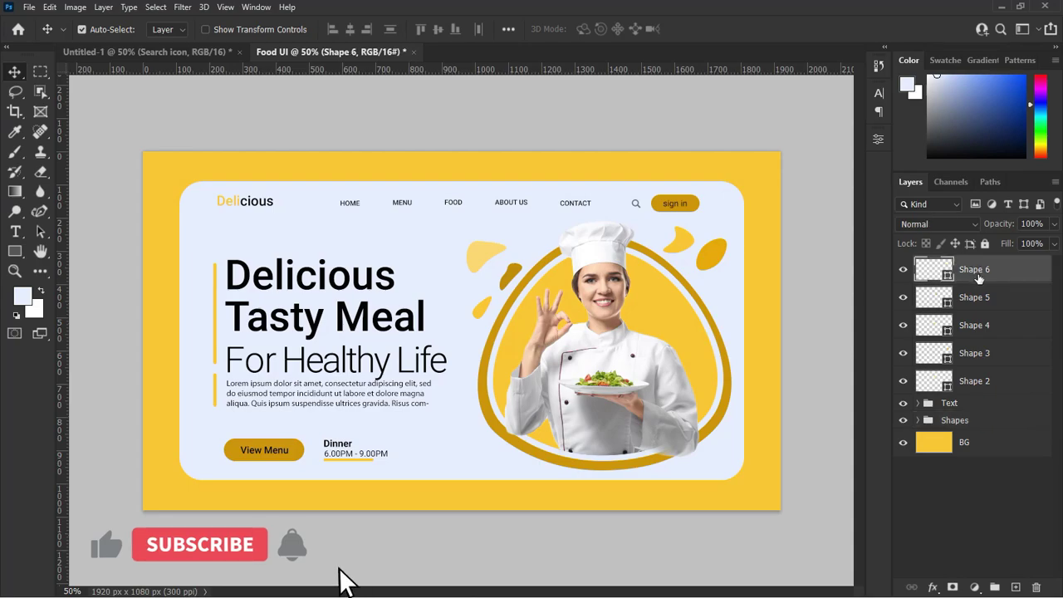
pyautogui.keyDown('shift'); pyautogui.click(986, 381); pyautogui.keyUp('shift')
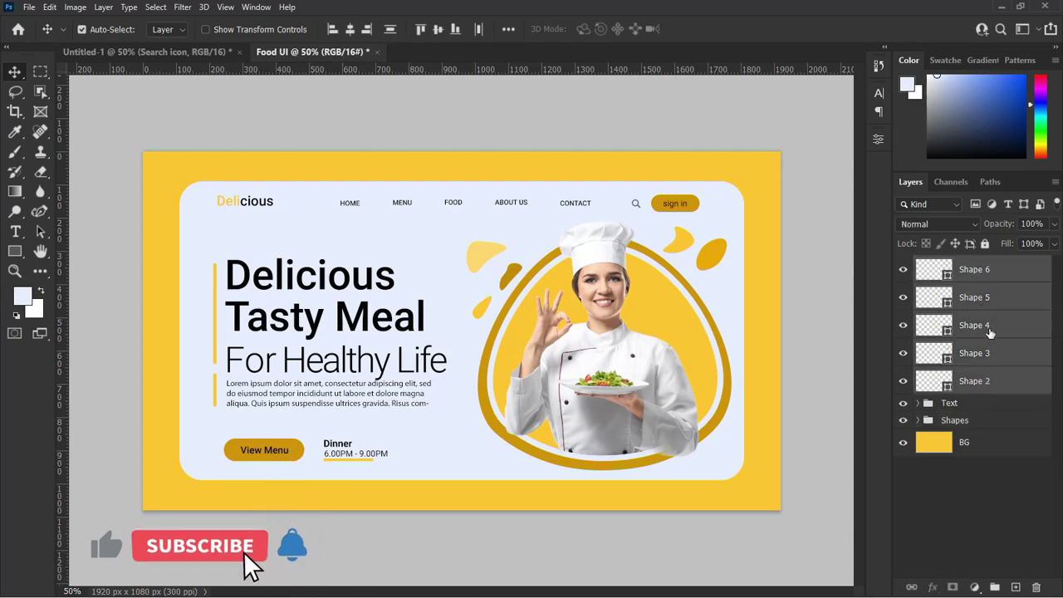